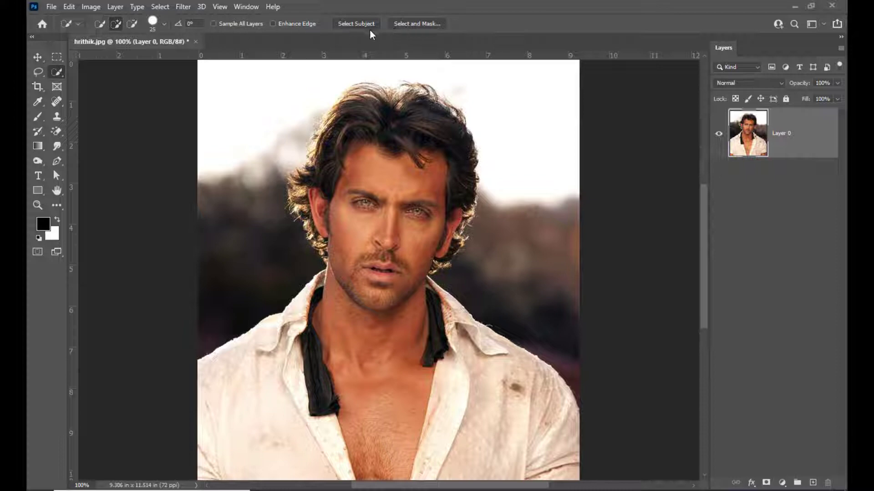
Cut out the man with Select Subject in Select and Mask, decontaminating colors 100% and outputting to a New Layer with Layer Mask
{"action": "left_click", "coordinate": [62, 76]}
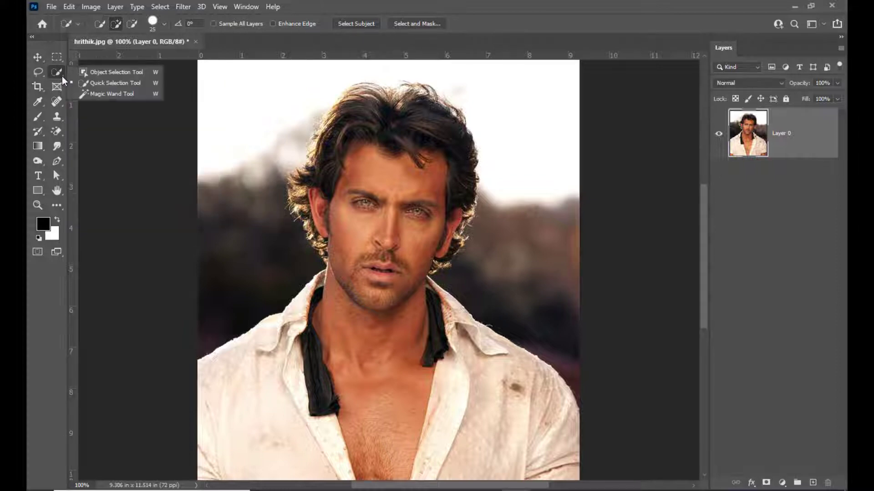
{"action": "left_click", "coordinate": [125, 84]}
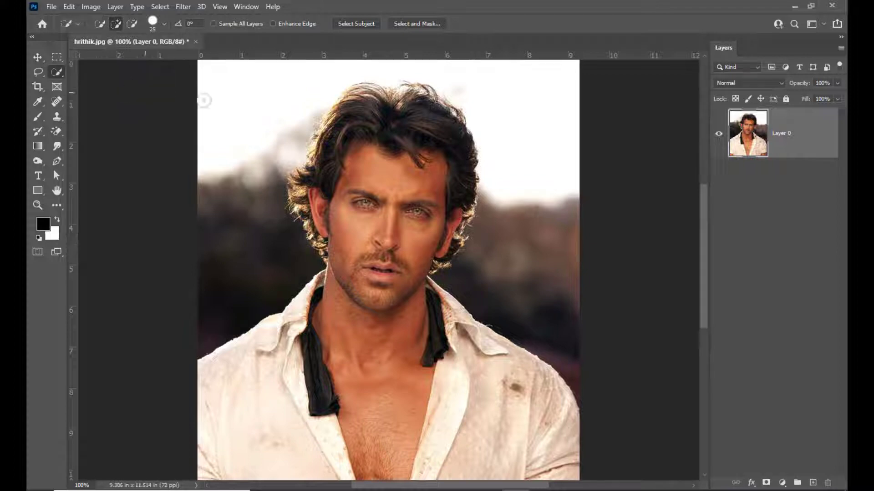
{"action": "left_click", "coordinate": [414, 24]}
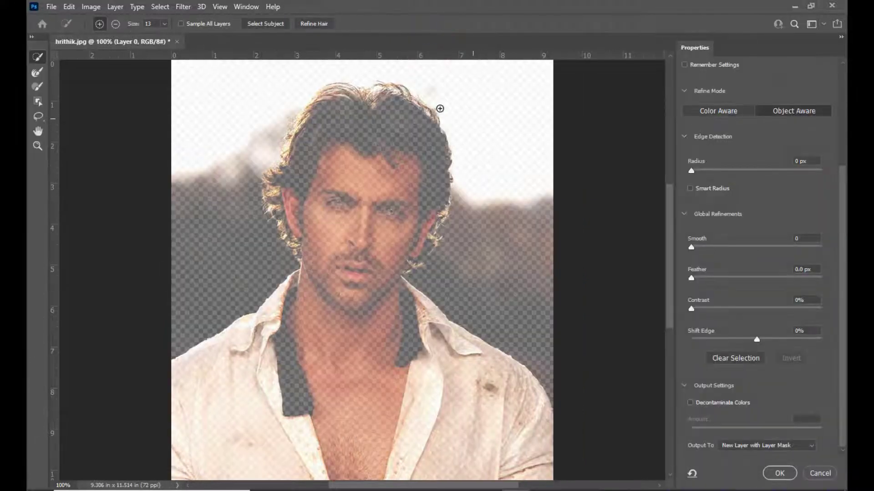
{"action": "left_click", "coordinate": [266, 25]}
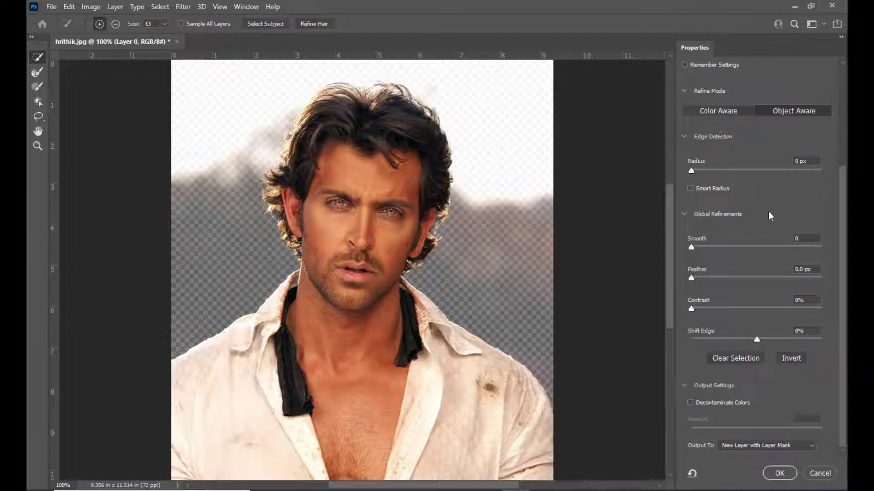
{"action": "left_click", "coordinate": [690, 403]}
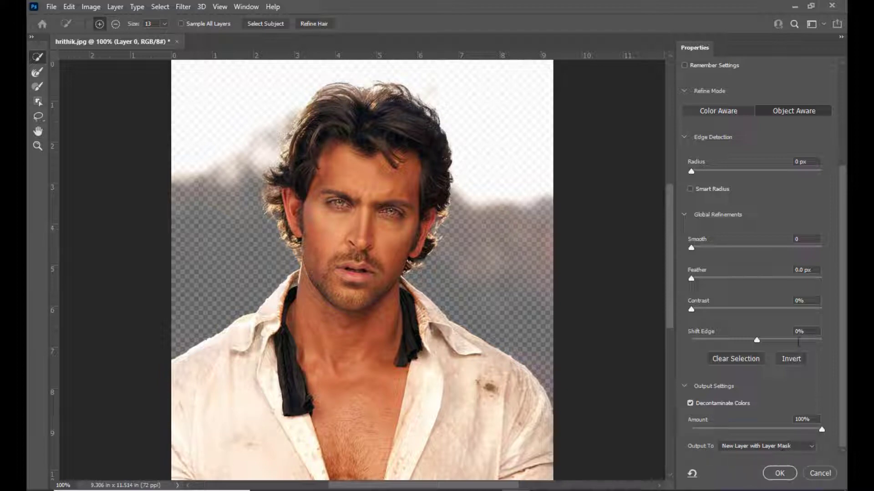
{"action": "left_click", "coordinate": [779, 474]}
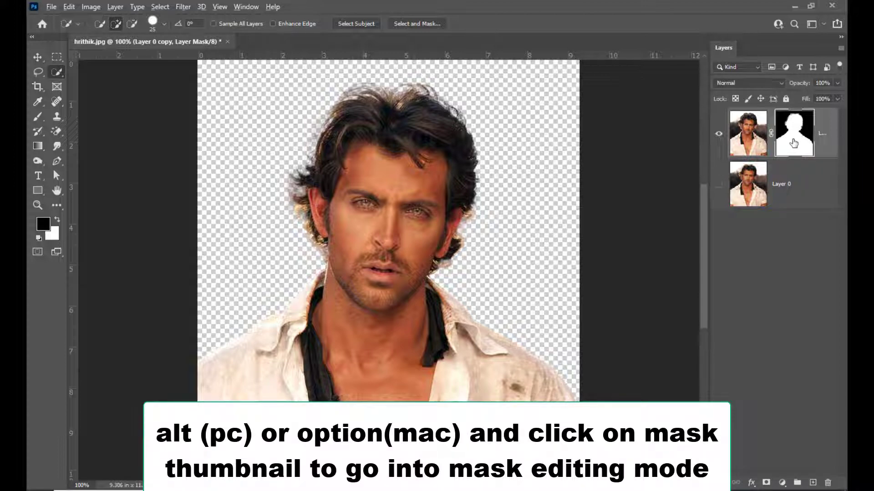
Display the cutout's layer mask on the canvas and set up a Soft Round brush in Overlay mode
{"action": "left_click", "coordinate": [793, 143], "text": "alt"}
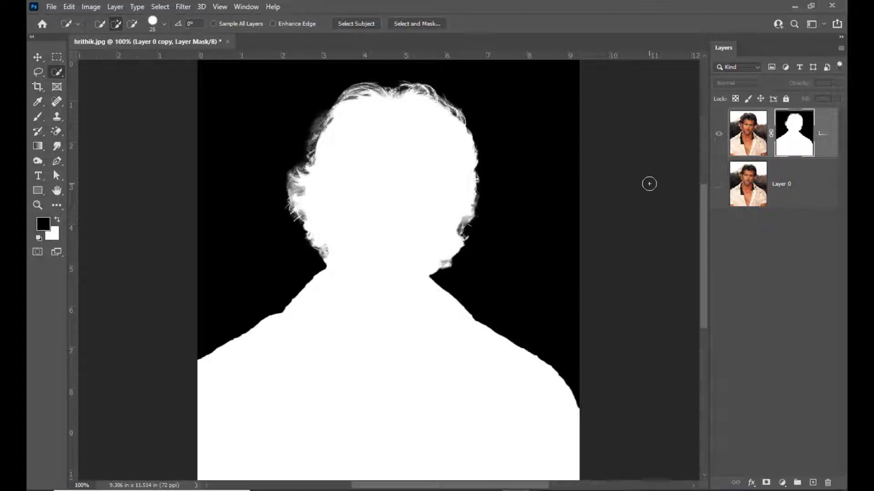
{"action": "left_click", "coordinate": [34, 119]}
{"action": "left_click", "coordinate": [68, 119]}
{"action": "left_click", "coordinate": [103, 26]}
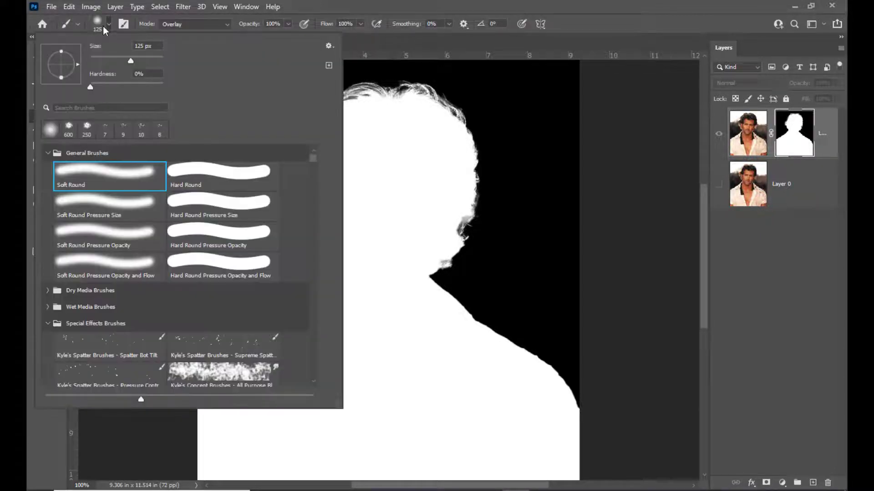
{"action": "left_click", "coordinate": [440, 5]}
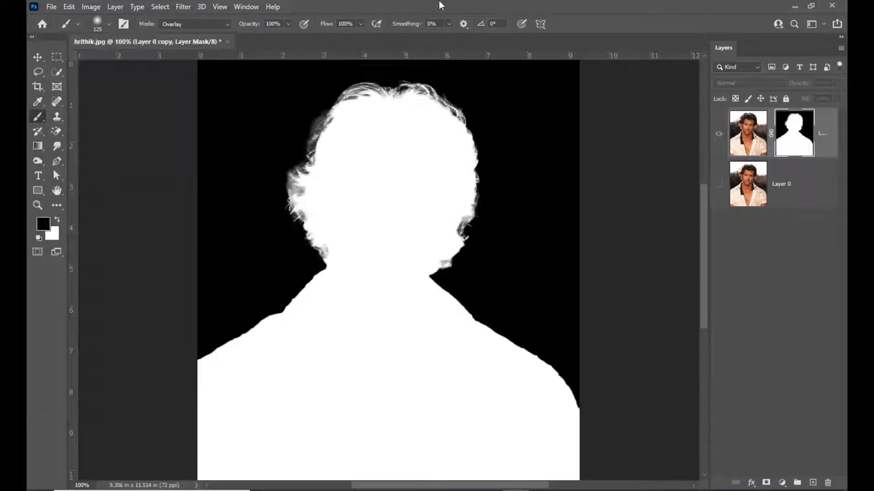
{"action": "left_click", "coordinate": [194, 26]}
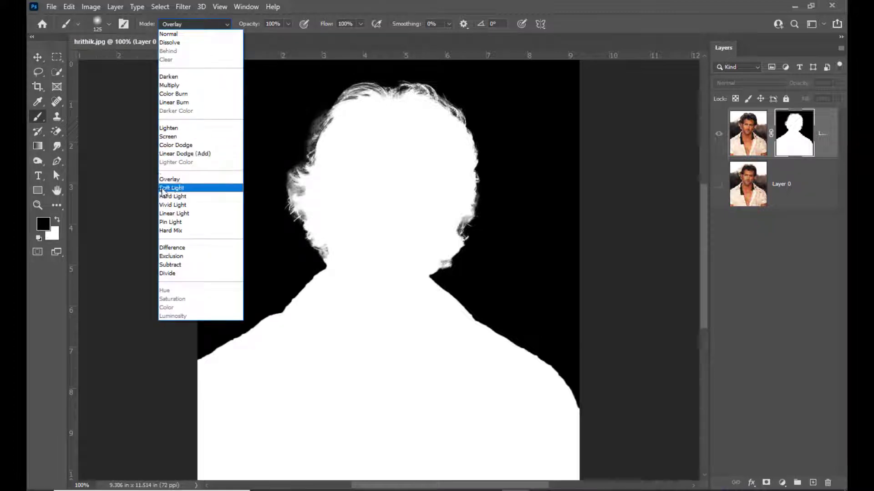
{"action": "left_click", "coordinate": [198, 181]}
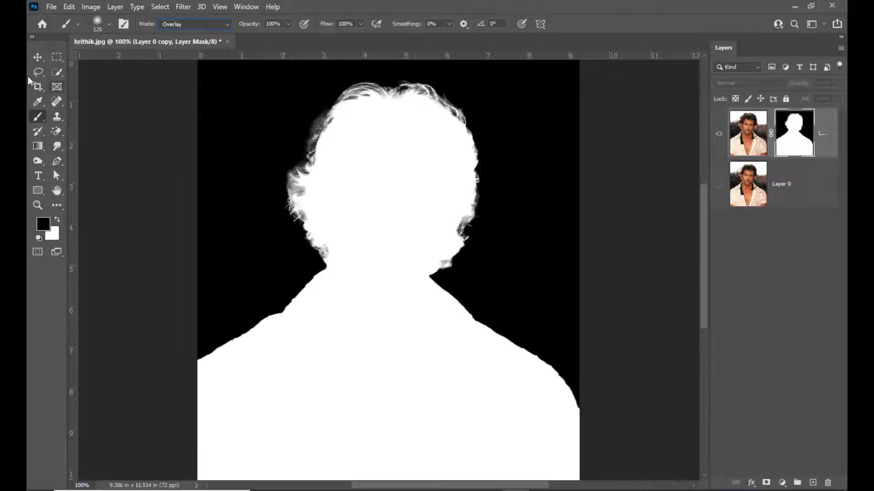
Paint black along the hair edges of the mask with a 45 px brush, and return to the normal image view
{"action": "left_click", "coordinate": [35, 60]}
{"action": "left_click", "coordinate": [38, 117]}
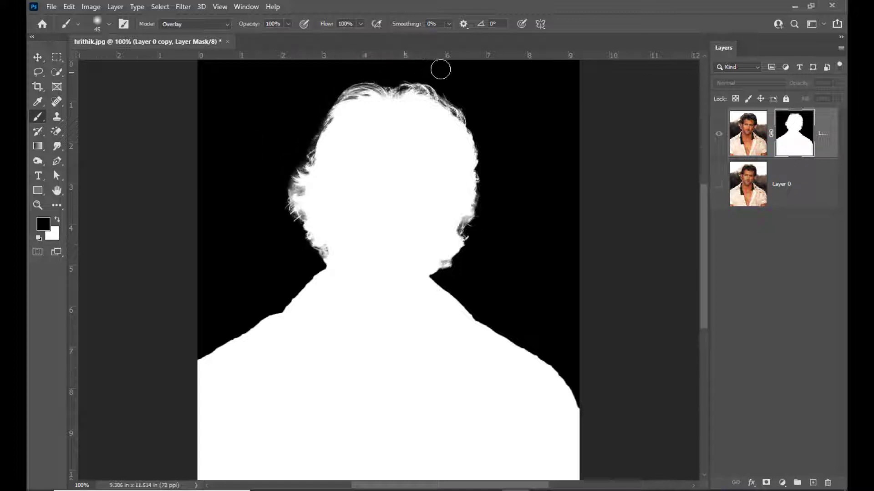
{"action": "mouse_move", "coordinate": [483, 210]}
{"action": "left_mouse_down"}
{"action": "mouse_move", "coordinate": [471, 239]}
{"action": "mouse_move", "coordinate": [469, 225]}
{"action": "mouse_move", "coordinate": [476, 263]}
{"action": "mouse_move", "coordinate": [466, 238]}
{"action": "left_mouse_up"}
{"action": "mouse_move", "coordinate": [290, 228]}
{"action": "left_mouse_down"}
{"action": "mouse_move", "coordinate": [291, 167]}
{"action": "mouse_move", "coordinate": [288, 181]}
{"action": "mouse_move", "coordinate": [314, 115]}
{"action": "left_mouse_up"}
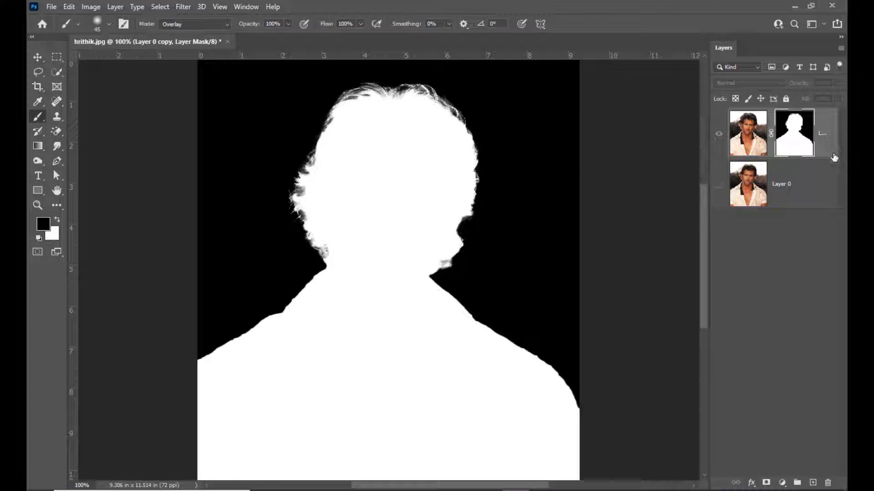
{"action": "left_click", "coordinate": [799, 144], "text": "alt"}
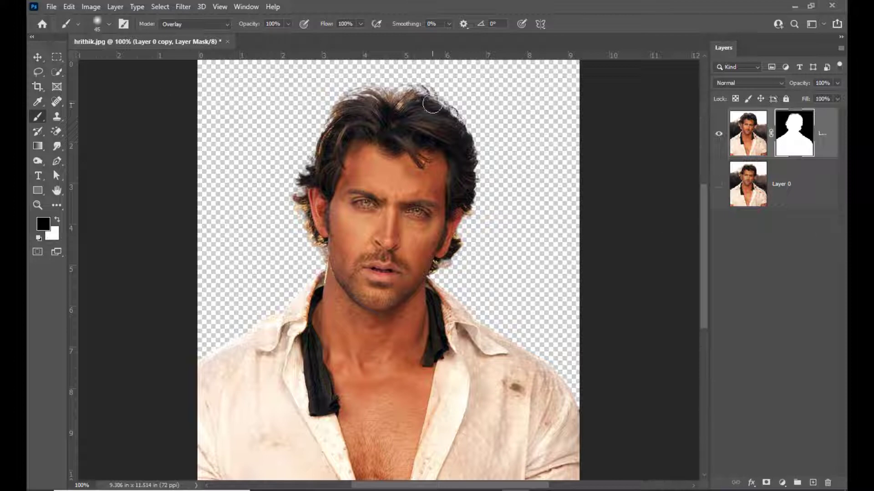
Set the brush mode to Normal and apply the layer mask to the cutout layer
{"action": "left_click", "coordinate": [197, 24]}
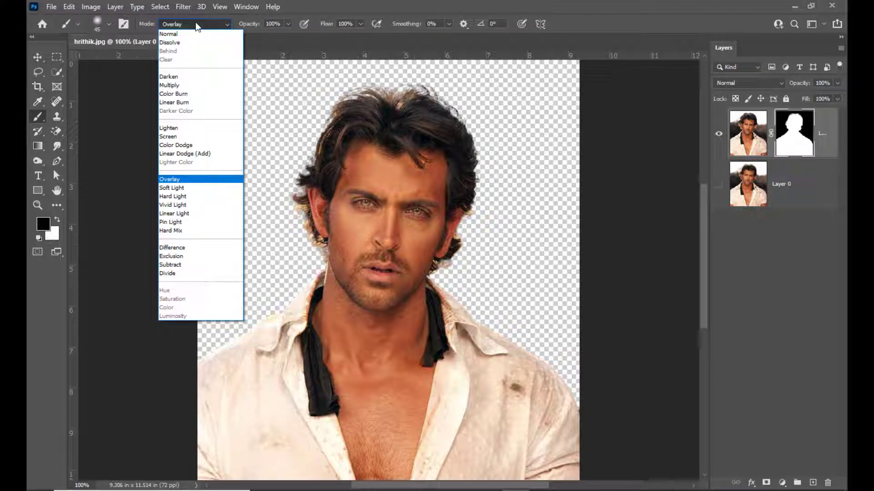
{"action": "left_click", "coordinate": [186, 34]}
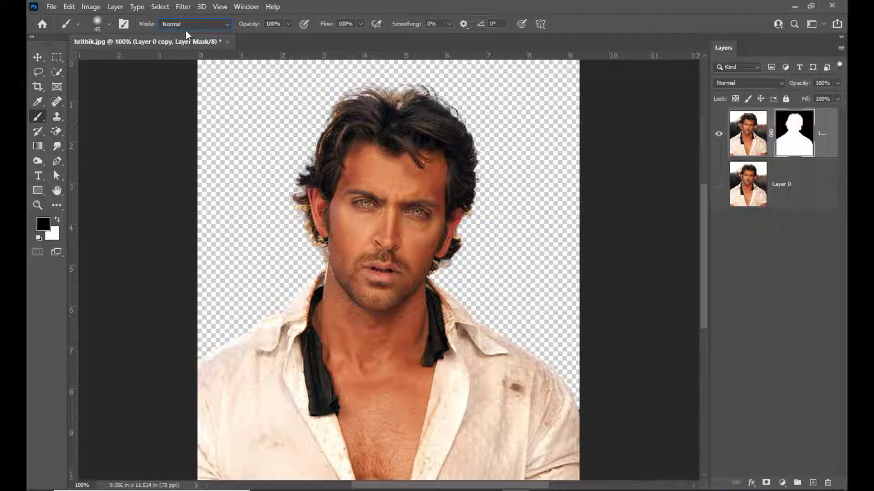
{"action": "key", "text": "ctrl+minus"}
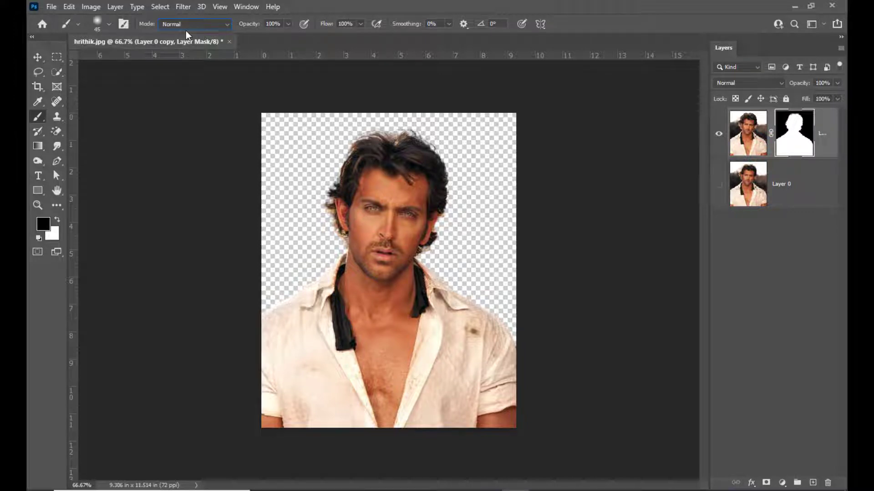
{"action": "right_click", "coordinate": [794, 133]}
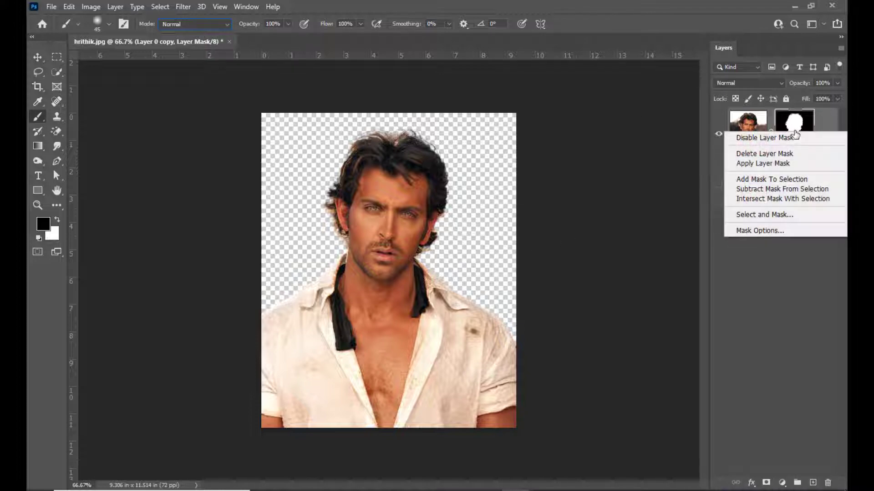
{"action": "left_click", "coordinate": [762, 165]}
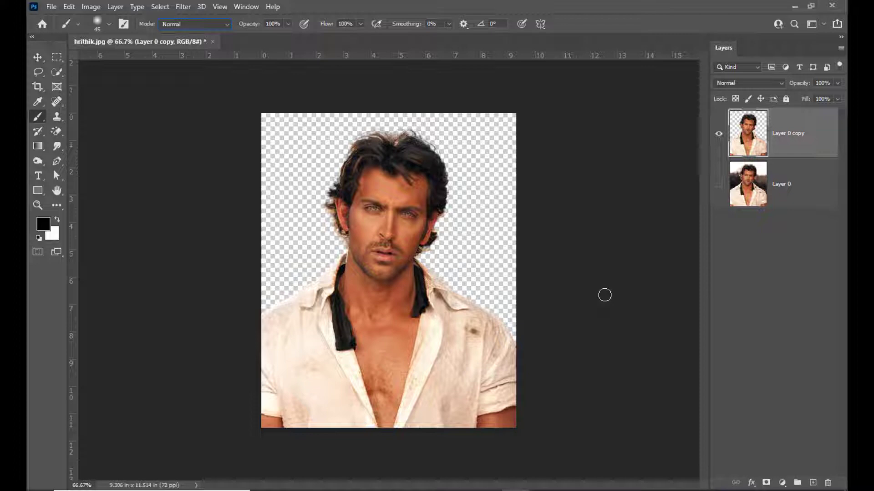
Extend the canvas on all sides with the Crop tool to about 14.8 by 13.2 inches
{"action": "left_click", "coordinate": [37, 56]}
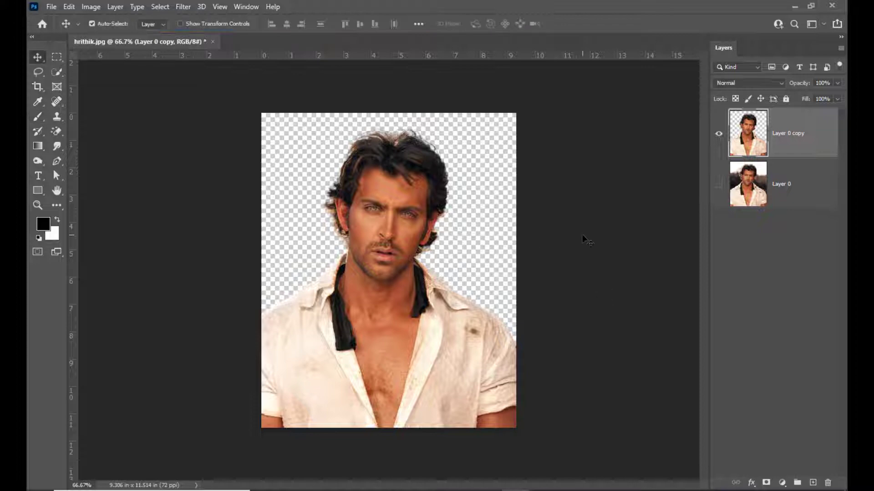
{"action": "key", "text": "c"}
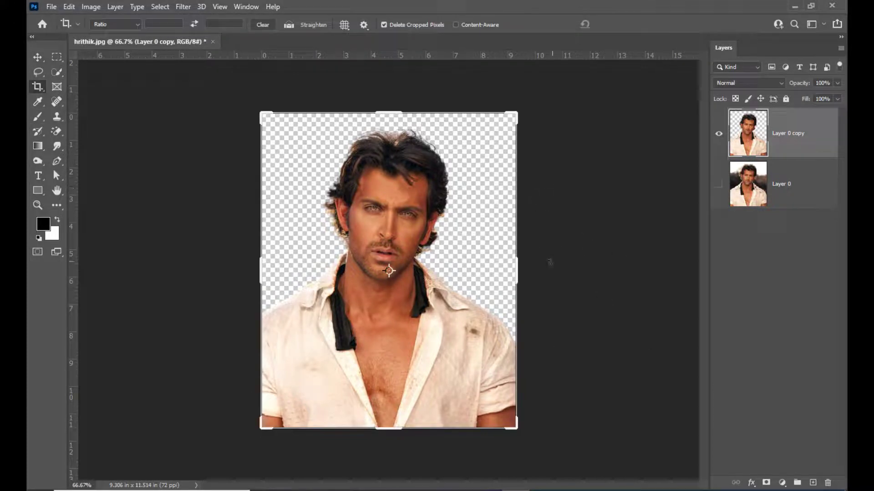
{"action": "left_click_drag", "start_coordinate": [521, 271], "coordinate": [550, 273]}
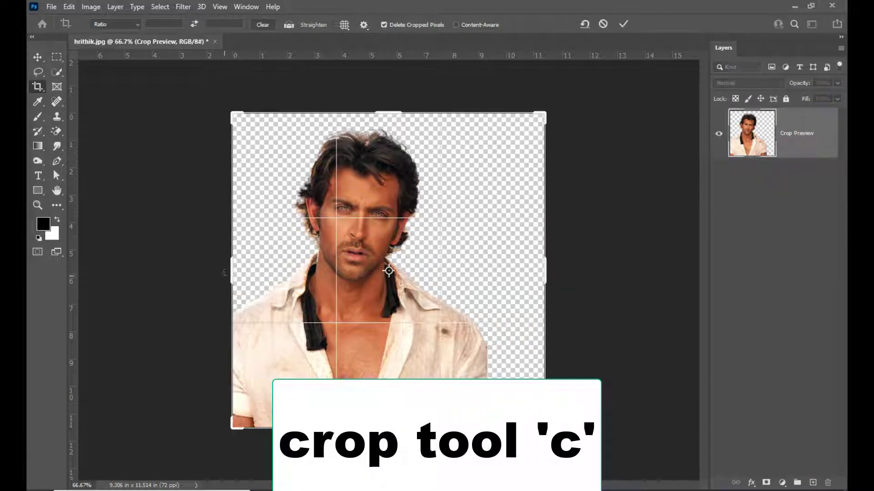
{"action": "left_click_drag", "start_coordinate": [231, 271], "coordinate": [185, 271]}
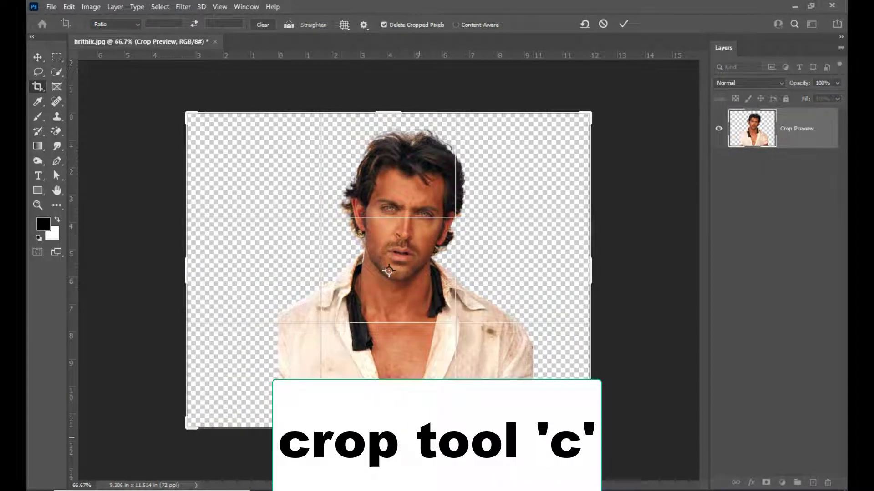
{"action": "left_click_drag", "start_coordinate": [388, 428], "coordinate": [398, 451]}
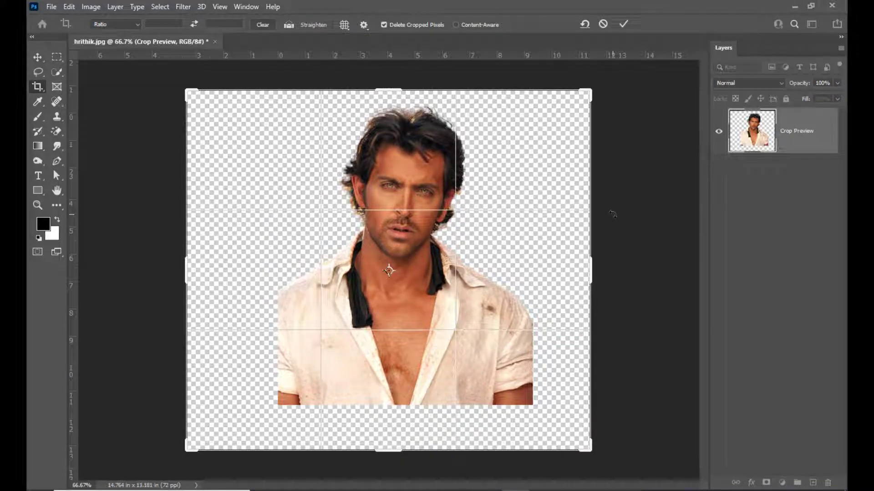
{"action": "key", "text": "Return"}
Draw a freehand Lasso selection around the head and upper body, leaving out the lower edge of the shirt
{"action": "left_click", "coordinate": [37, 73]}
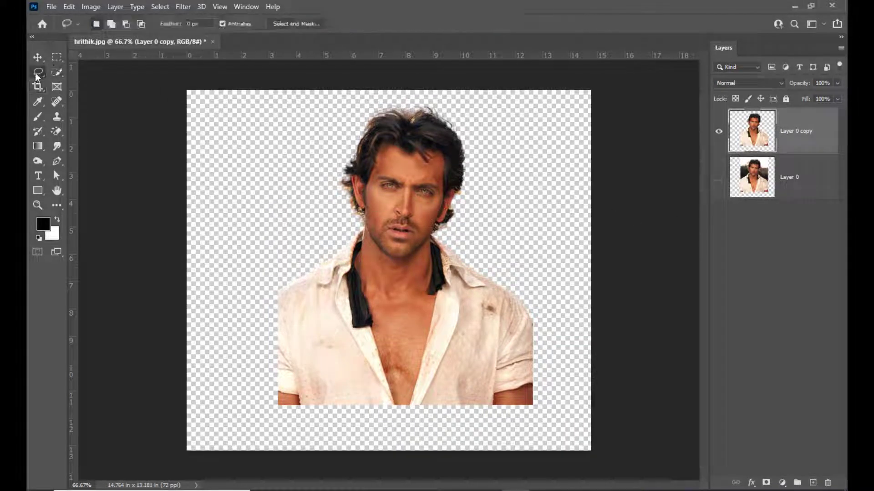
{"action": "right_click", "coordinate": [38, 73]}
{"action": "left_click", "coordinate": [75, 72]}
{"action": "mouse_move", "coordinate": [357, 102]}
{"action": "left_mouse_down"}
{"action": "mouse_move", "coordinate": [326, 138]}
{"action": "mouse_move", "coordinate": [260, 283]}
{"action": "mouse_move", "coordinate": [255, 315]}
{"action": "mouse_move", "coordinate": [268, 350]}
{"action": "mouse_move", "coordinate": [306, 378]}
{"action": "mouse_move", "coordinate": [411, 388]}
{"action": "mouse_move", "coordinate": [534, 379]}
{"action": "mouse_move", "coordinate": [565, 346]}
{"action": "mouse_move", "coordinate": [572, 277]}
{"action": "mouse_move", "coordinate": [553, 210]}
{"action": "mouse_move", "coordinate": [509, 135]}
{"action": "mouse_move", "coordinate": [441, 96]}
{"action": "mouse_move", "coordinate": [391, 93]}
{"action": "mouse_move", "coordinate": [348, 116]}
{"action": "left_mouse_up"}
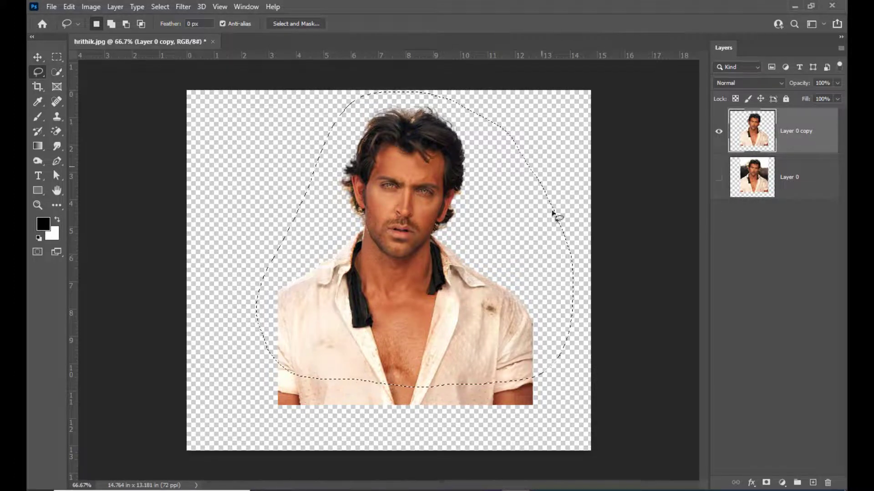
Feather the lasso selection with a radius of 9 pixels
{"action": "left_click", "coordinate": [57, 56]}
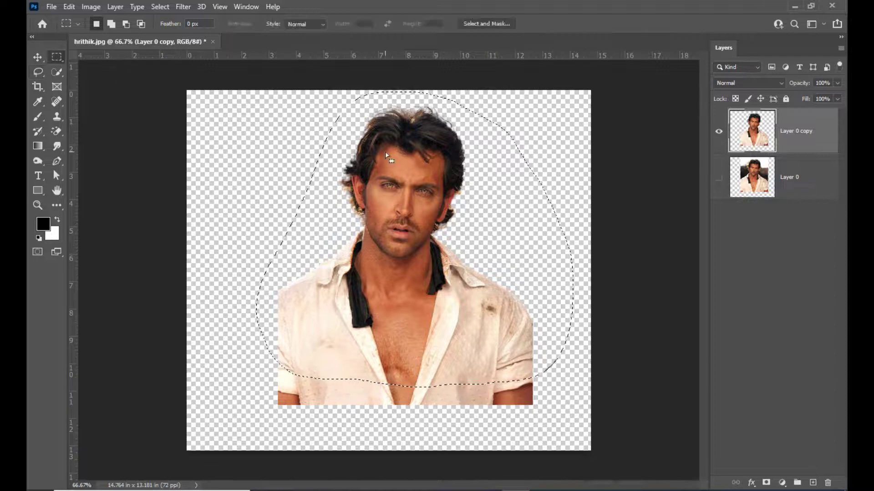
{"action": "right_click", "coordinate": [385, 152]}
{"action": "left_click", "coordinate": [402, 177]}
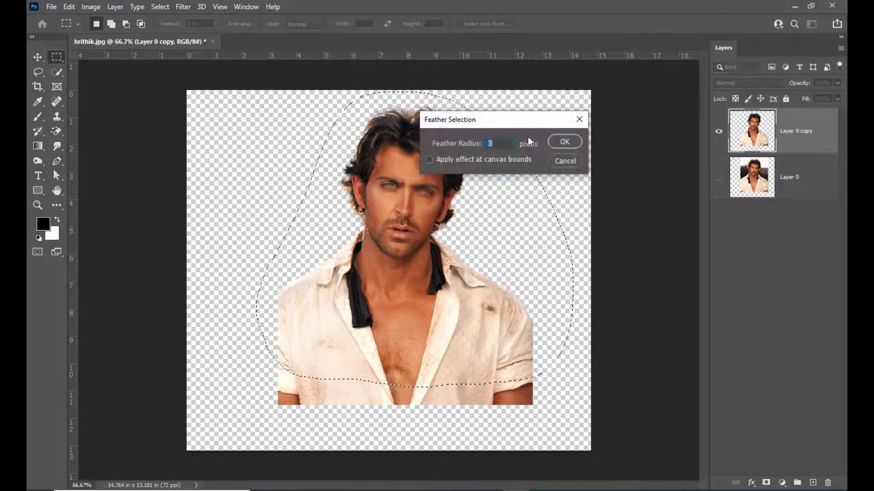
{"action": "left_click_drag", "start_coordinate": [504, 116], "coordinate": [534, 116]}
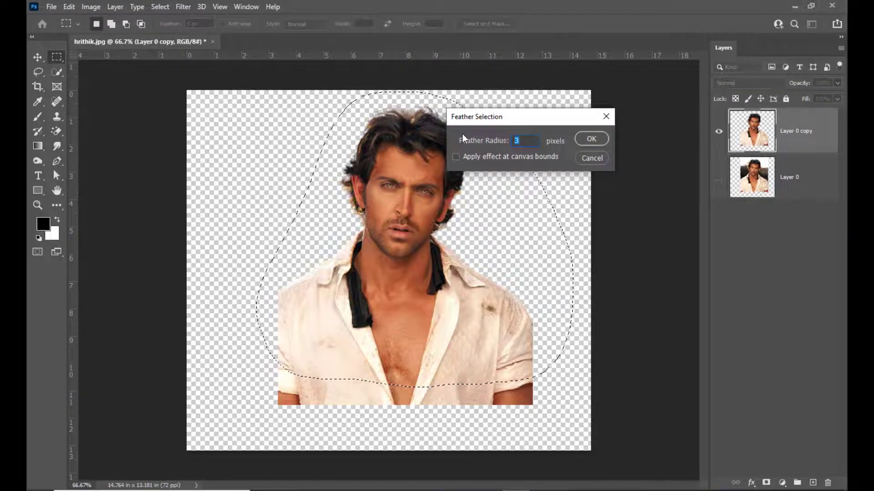
{"action": "type", "text": "9"}
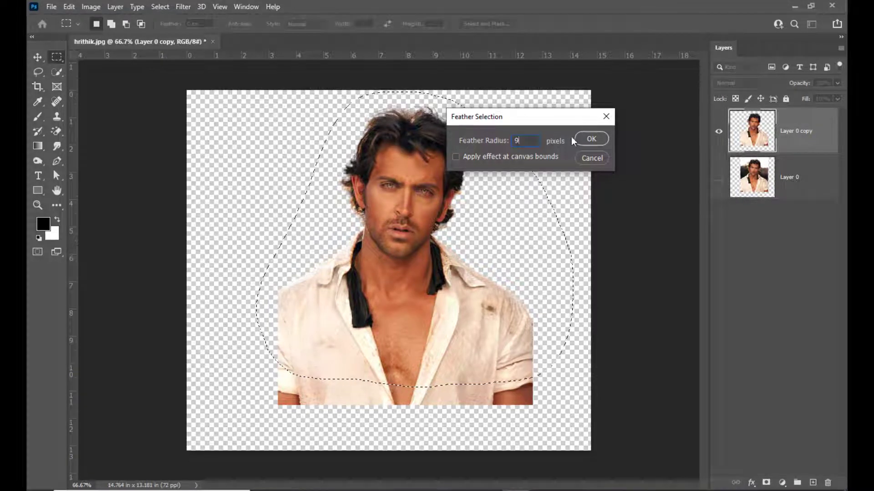
{"action": "left_click", "coordinate": [592, 140]}
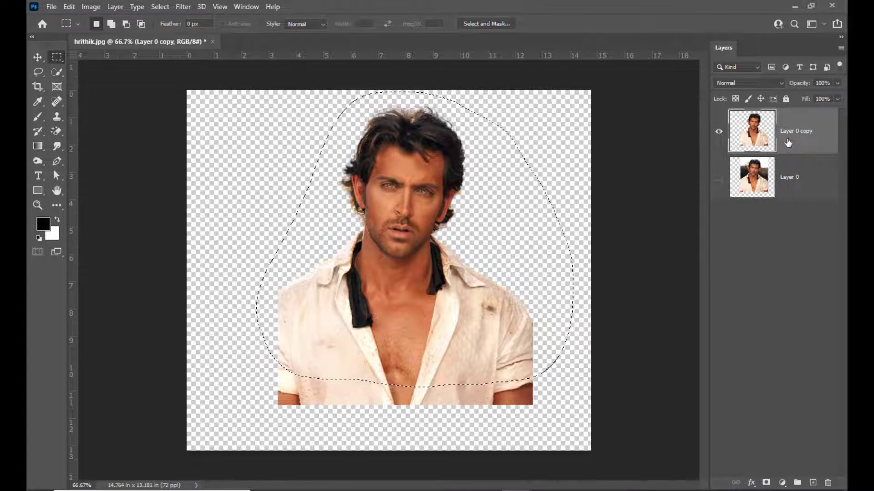
Shift the selection slightly upward, then turn it into a layer mask on the cutout and apply that mask
{"action": "left_click_drag", "start_coordinate": [552, 263], "coordinate": [541, 242]}
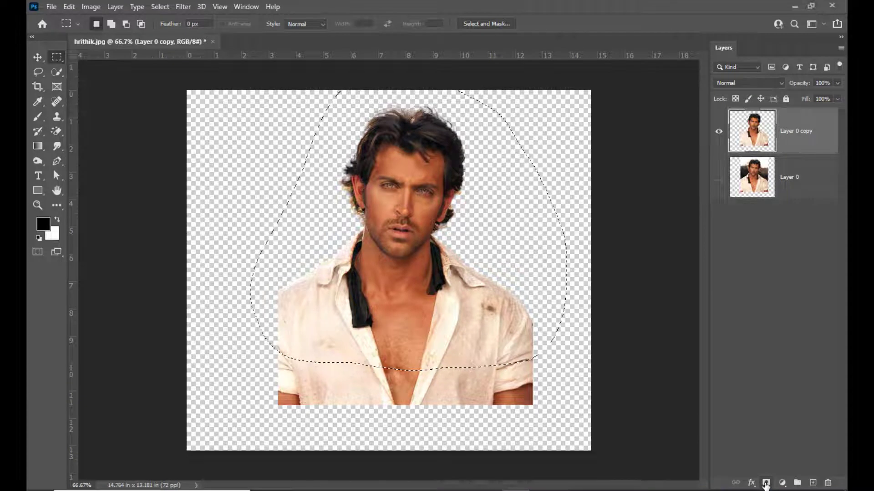
{"action": "left_click", "coordinate": [766, 483]}
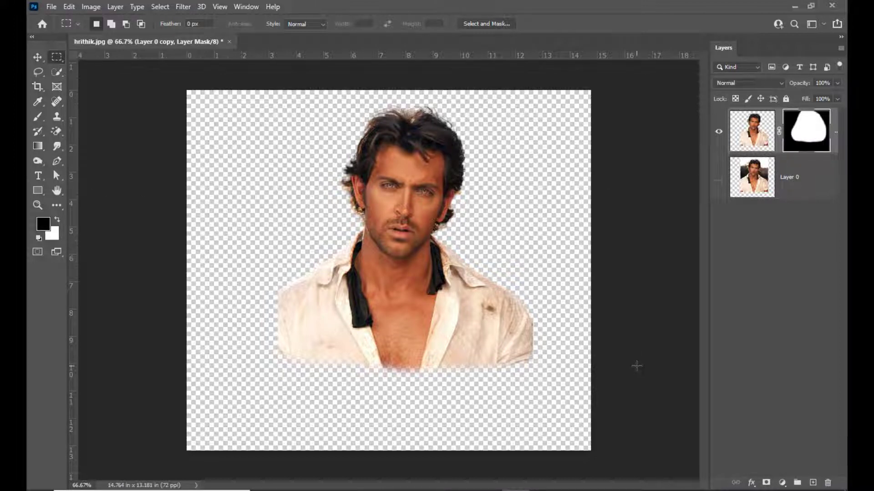
{"action": "right_click", "coordinate": [792, 132]}
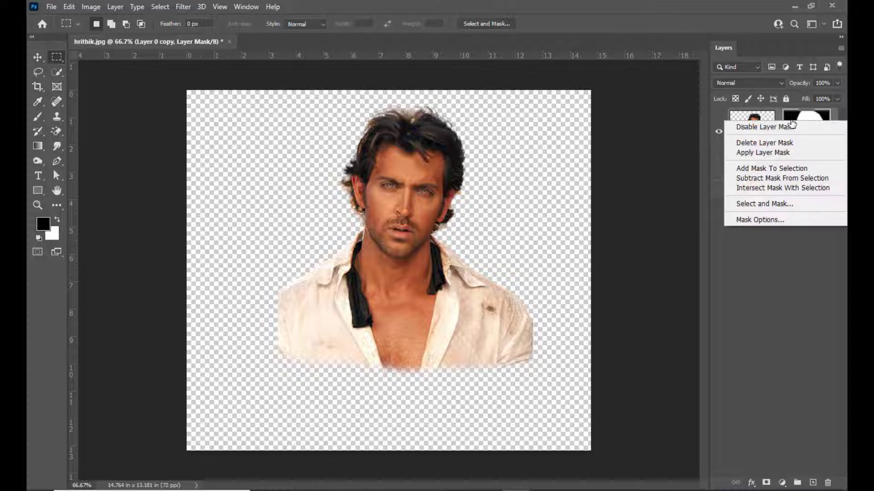
{"action": "left_click", "coordinate": [751, 153]}
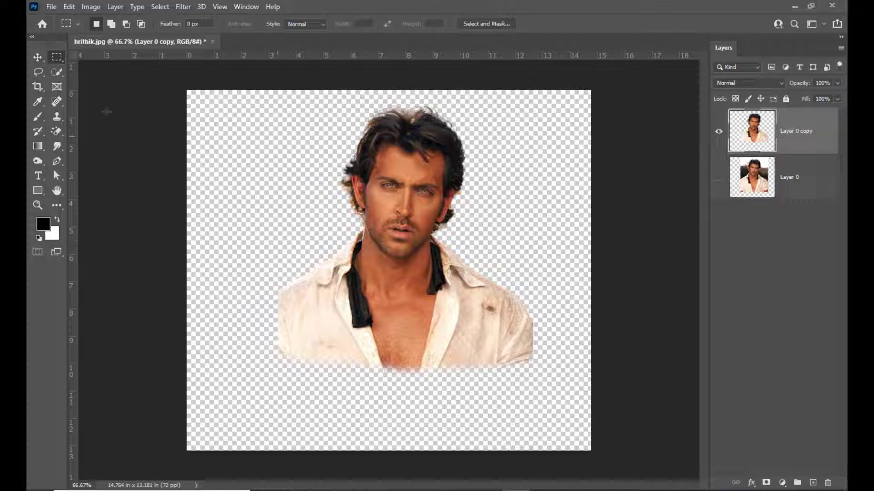
Scale the portrait cutout up proportionally to 121% and centre it on the canvas
{"action": "left_click", "coordinate": [38, 58]}
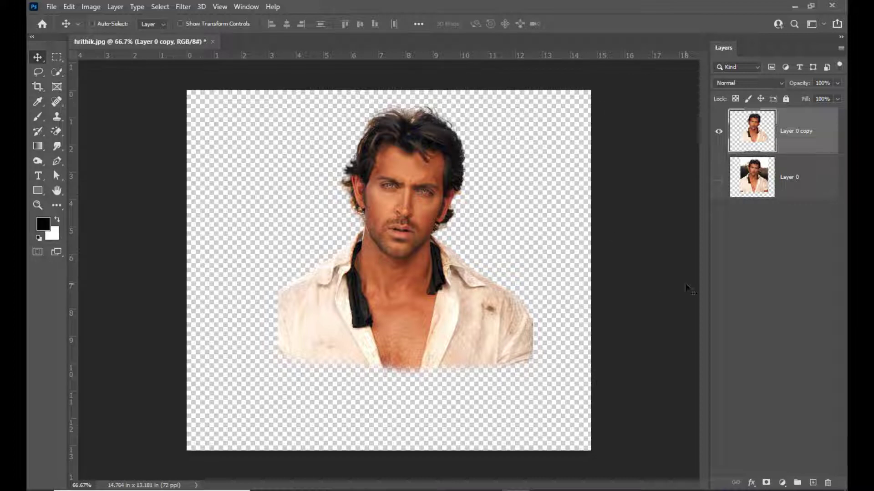
{"action": "key", "text": "ctrl+t"}
{"action": "left_click_drag", "start_coordinate": [532, 377], "coordinate": [550, 396]}
{"action": "left_click_drag", "start_coordinate": [426, 118], "coordinate": [409, 141]}
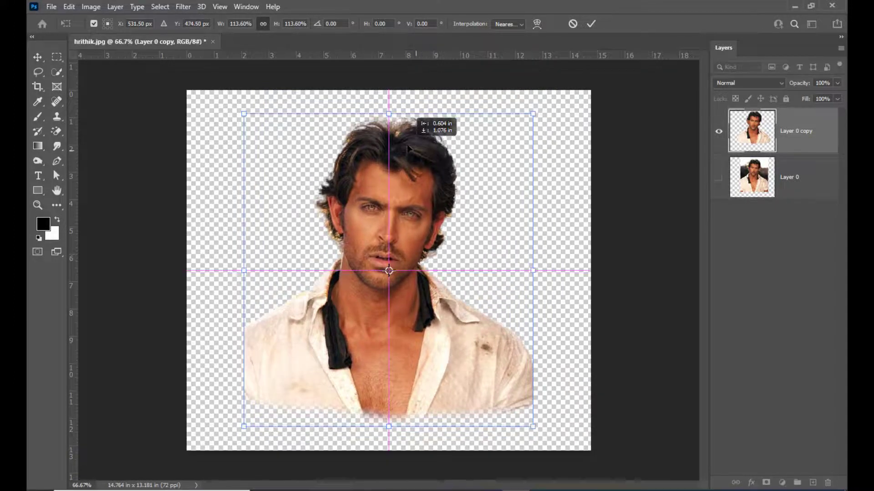
{"action": "left_click_drag", "start_coordinate": [533, 112], "coordinate": [547, 106]}
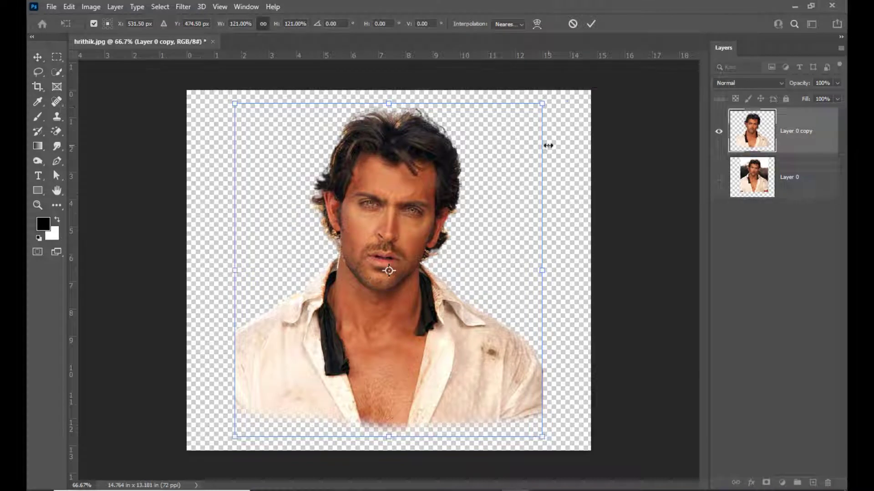
{"action": "key", "text": "Return"}
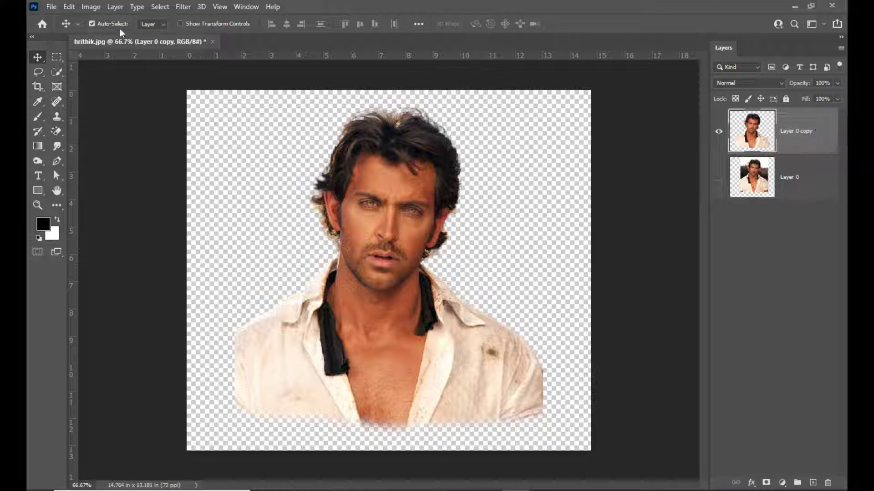
Sharpen the cutout layer with an Unsharp Mask filter at 250% amount and 6 pixels radius
{"action": "left_click", "coordinate": [183, 7]}
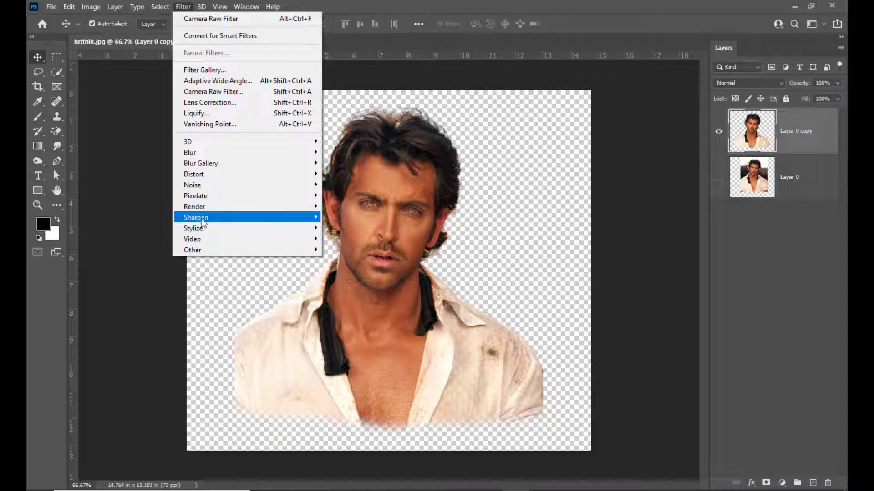
{"action": "mouse_move", "coordinate": [203, 218]}
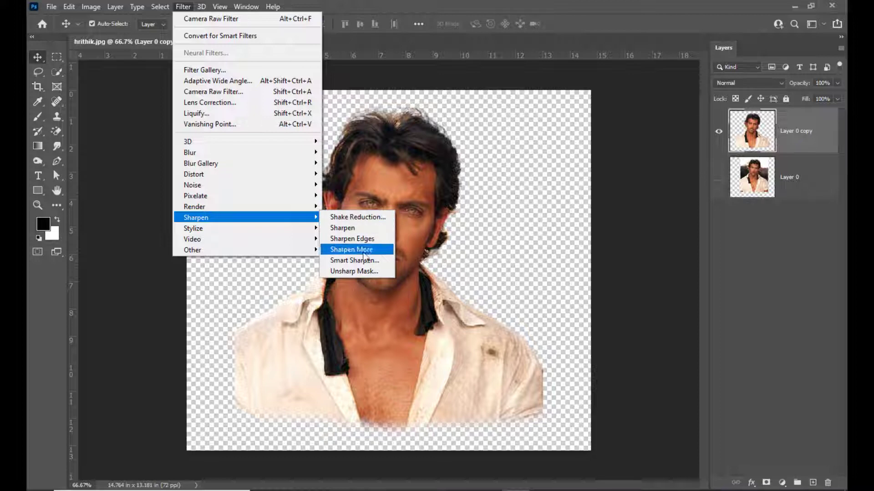
{"action": "left_click", "coordinate": [361, 271]}
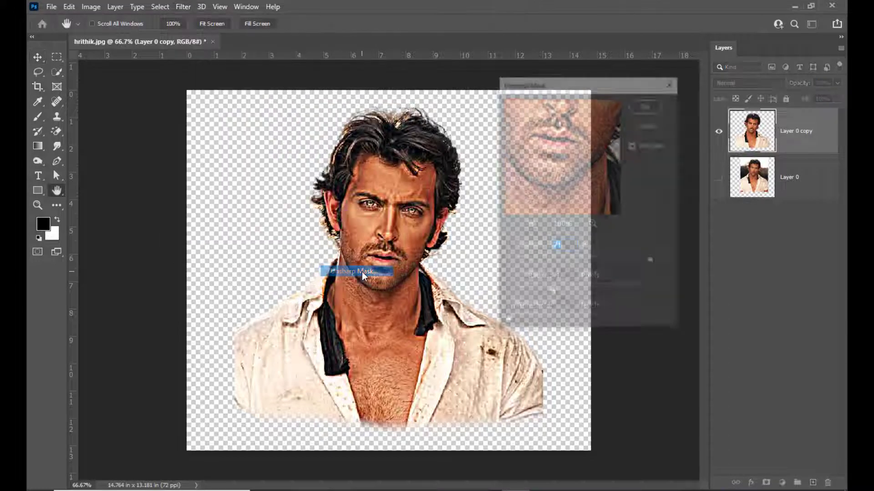
{"action": "mouse_move", "coordinate": [532, 90]}
{"action": "left_mouse_down"}
{"action": "mouse_move", "coordinate": [560, 67]}
{"action": "mouse_move", "coordinate": [529, 76]}
{"action": "left_mouse_up"}
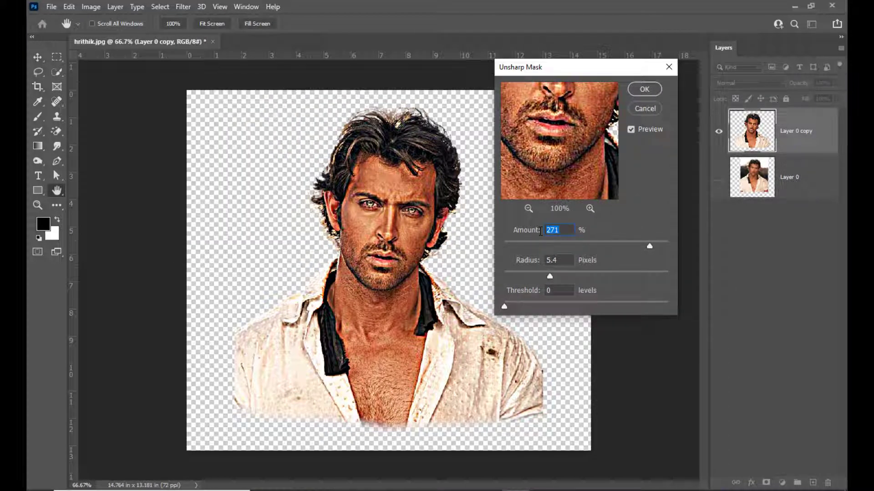
{"action": "type", "text": "2"}
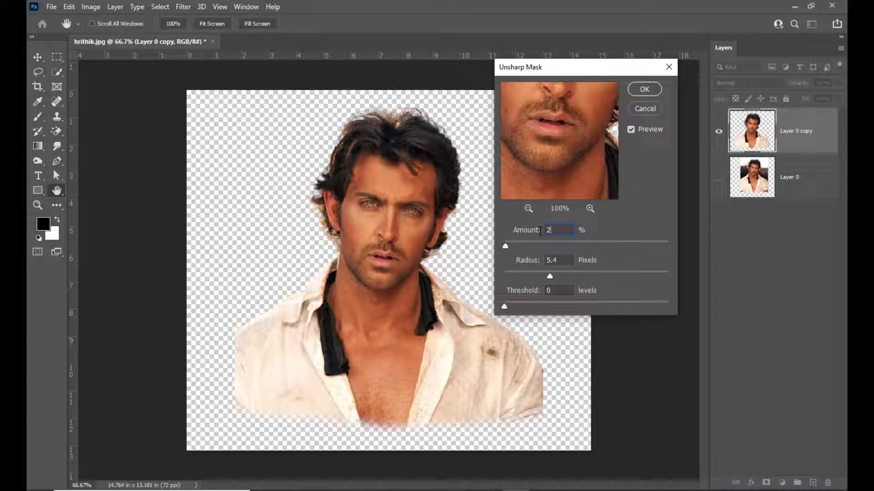
{"action": "type", "text": "50"}
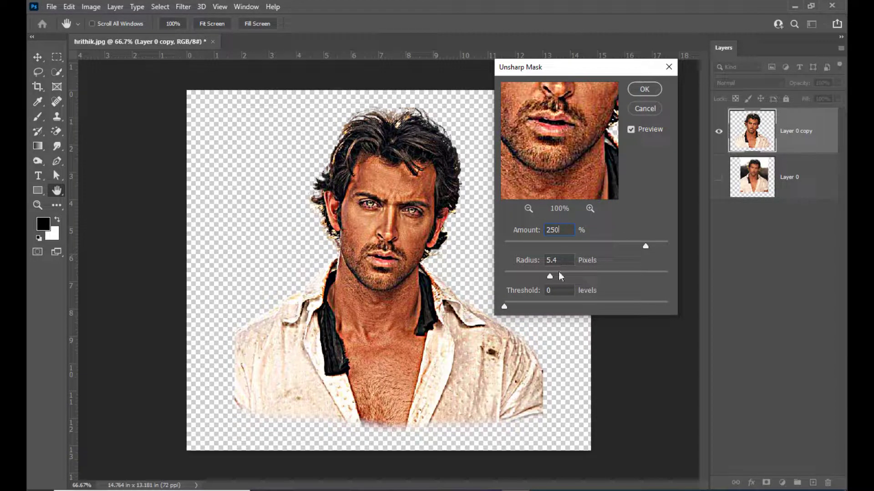
{"action": "left_click", "coordinate": [564, 261]}
{"action": "double_click", "coordinate": [555, 260]}
{"action": "type", "text": "6"}
{"action": "left_click_drag", "start_coordinate": [574, 69], "coordinate": [562, 76]}
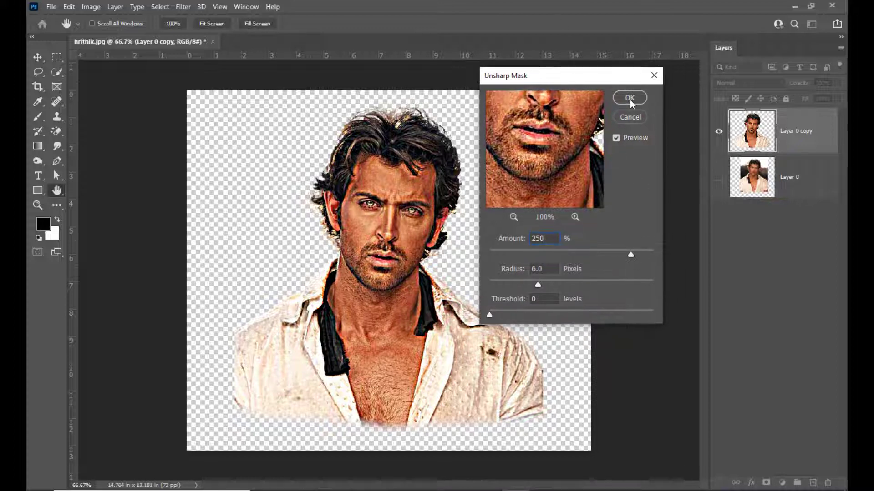
{"action": "left_click", "coordinate": [630, 99]}
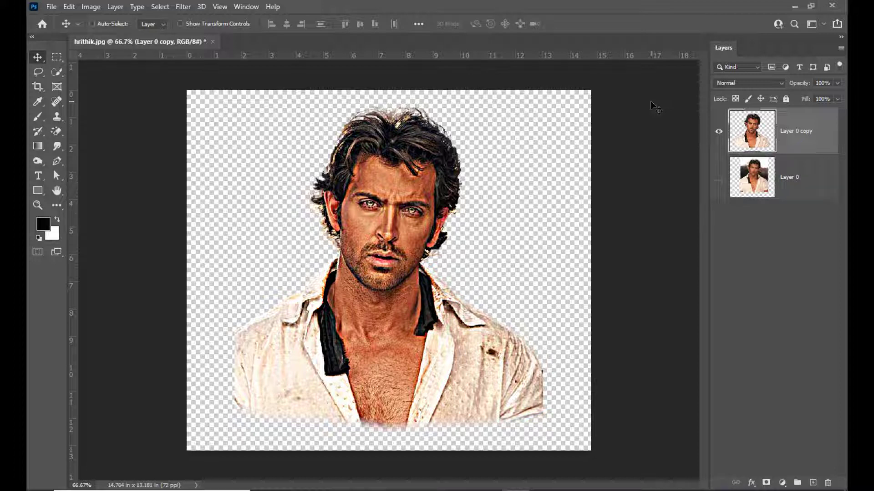
Smooth the upper forehead skin along the hairline with the Smudge tool at 38% strength and a 20-pixel brush
{"action": "key", "text": "ctrl+plus"}
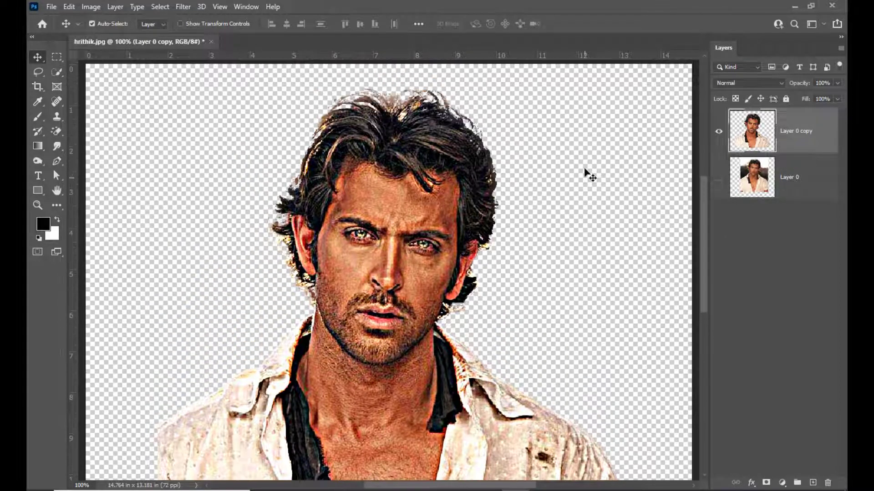
{"action": "left_click", "coordinate": [57, 146]}
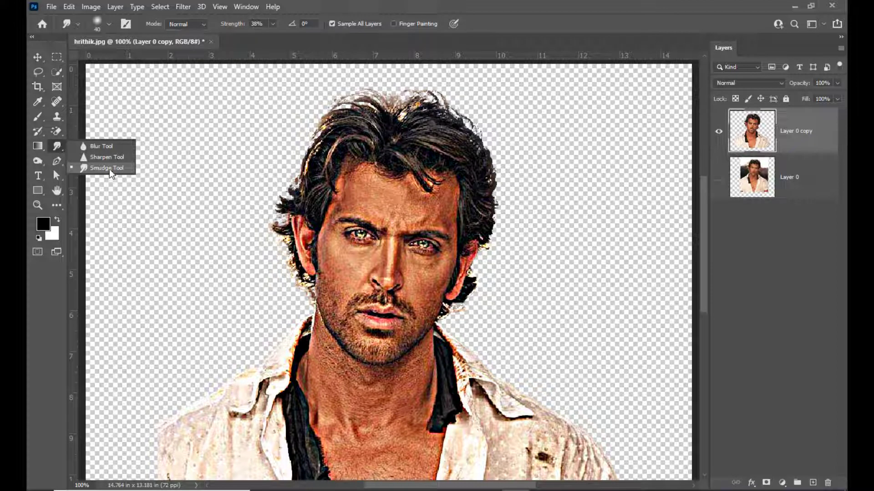
{"action": "left_click", "coordinate": [110, 169]}
{"action": "left_click_drag", "start_coordinate": [264, 24], "coordinate": [240, 27]}
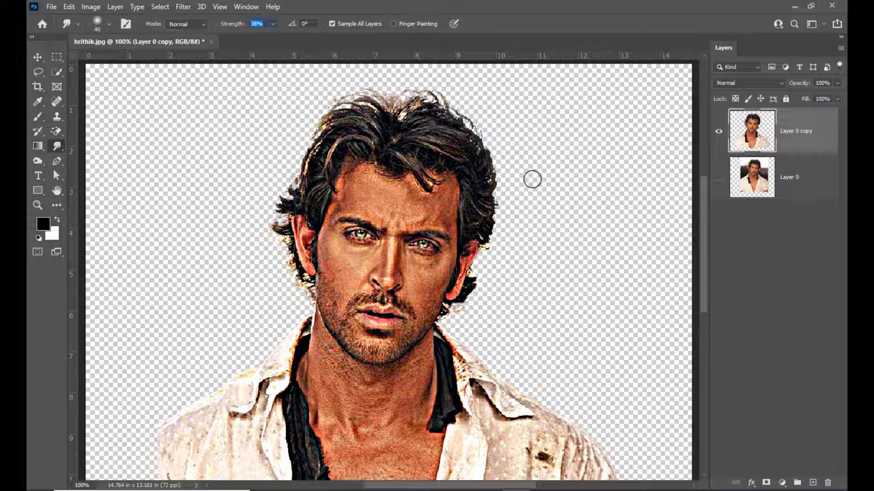
{"action": "key", "text": "ctrl+plus"}
{"action": "left_click_drag", "start_coordinate": [702, 233], "coordinate": [703, 203]}
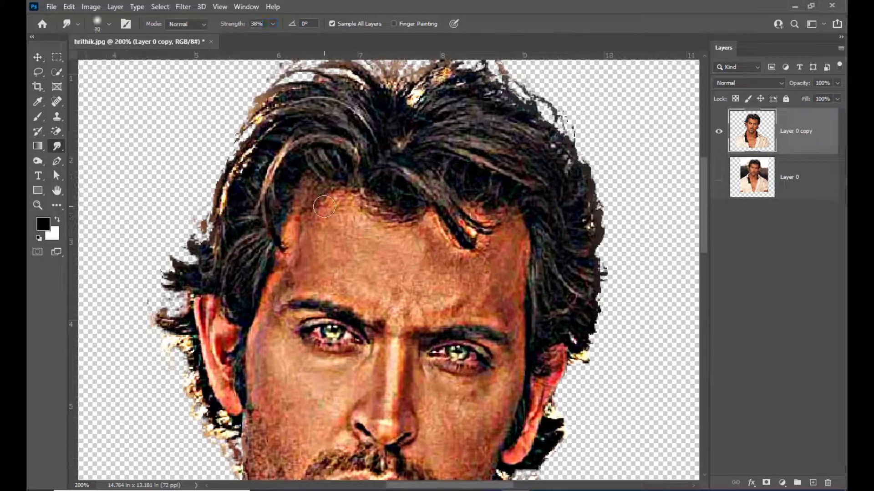
{"action": "key", "text": "bracketleft"}
{"action": "mouse_move", "coordinate": [321, 206]}
{"action": "left_mouse_down"}
{"action": "mouse_move", "coordinate": [304, 197]}
{"action": "mouse_move", "coordinate": [321, 192]}
{"action": "mouse_move", "coordinate": [368, 206]}
{"action": "mouse_move", "coordinate": [347, 208]}
{"action": "mouse_move", "coordinate": [369, 207]}
{"action": "mouse_move", "coordinate": [329, 224]}
{"action": "mouse_move", "coordinate": [312, 212]}
{"action": "left_mouse_up"}
{"action": "left_click_drag", "start_coordinate": [337, 212], "coordinate": [323, 206]}
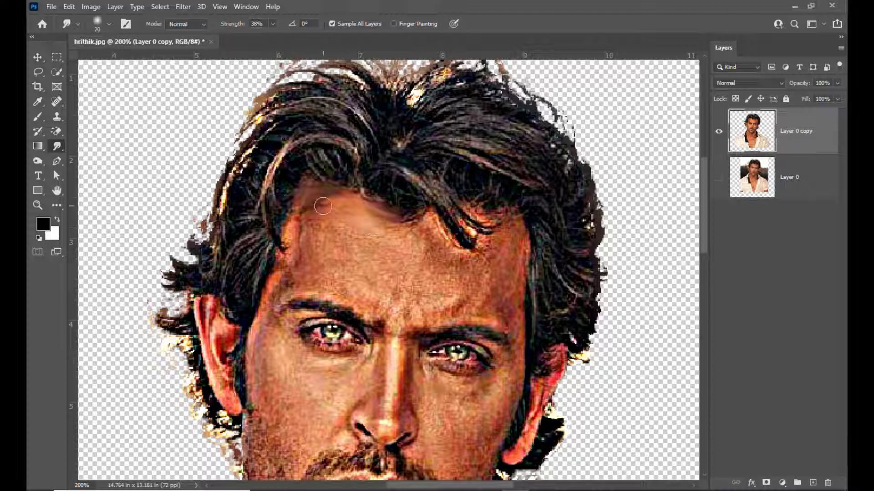
{"action": "mouse_move", "coordinate": [368, 224]}
{"action": "left_mouse_down"}
{"action": "mouse_move", "coordinate": [406, 231]}
{"action": "mouse_move", "coordinate": [394, 234]}
{"action": "mouse_move", "coordinate": [418, 224]}
{"action": "left_mouse_up"}
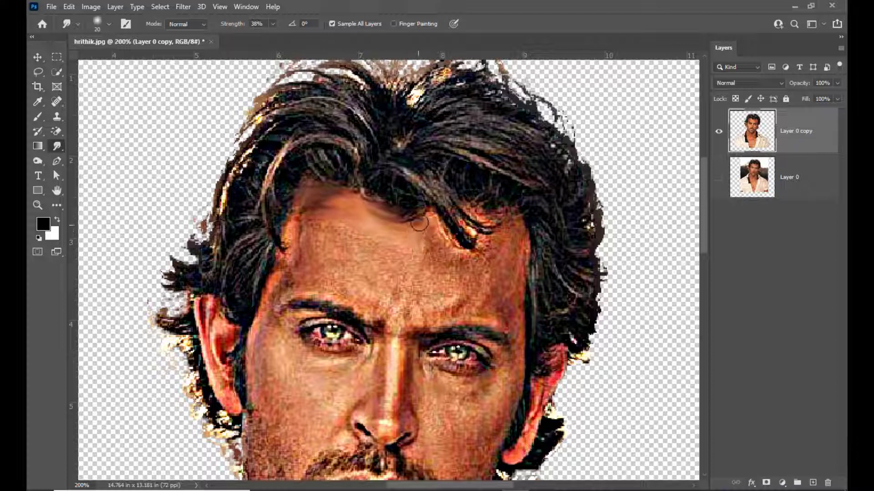
{"action": "mouse_move", "coordinate": [294, 224]}
{"action": "left_mouse_down"}
{"action": "mouse_move", "coordinate": [341, 229]}
{"action": "mouse_move", "coordinate": [309, 240]}
{"action": "left_mouse_up"}
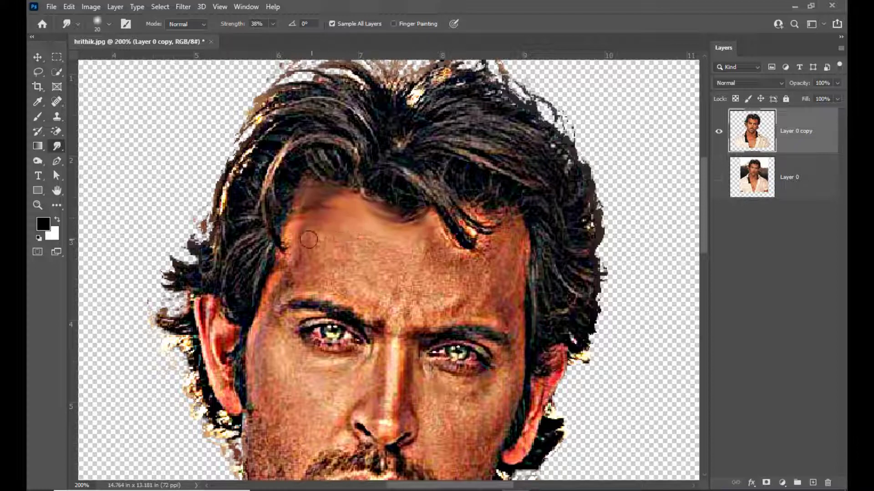
Smudge the rest of the forehead smooth, down to the eyebrows and across to the right temple
{"action": "mouse_move", "coordinate": [369, 247]}
{"action": "left_mouse_down"}
{"action": "mouse_move", "coordinate": [406, 248]}
{"action": "mouse_move", "coordinate": [358, 241]}
{"action": "mouse_move", "coordinate": [387, 250]}
{"action": "mouse_move", "coordinate": [441, 244]}
{"action": "mouse_move", "coordinate": [434, 223]}
{"action": "mouse_move", "coordinate": [464, 263]}
{"action": "mouse_move", "coordinate": [459, 256]}
{"action": "mouse_move", "coordinate": [509, 249]}
{"action": "mouse_move", "coordinate": [504, 218]}
{"action": "mouse_move", "coordinate": [476, 213]}
{"action": "mouse_move", "coordinate": [511, 221]}
{"action": "mouse_move", "coordinate": [522, 238]}
{"action": "mouse_move", "coordinate": [480, 237]}
{"action": "mouse_move", "coordinate": [497, 247]}
{"action": "mouse_move", "coordinate": [460, 228]}
{"action": "mouse_move", "coordinate": [476, 239]}
{"action": "mouse_move", "coordinate": [459, 238]}
{"action": "mouse_move", "coordinate": [455, 224]}
{"action": "mouse_move", "coordinate": [482, 248]}
{"action": "left_mouse_up"}
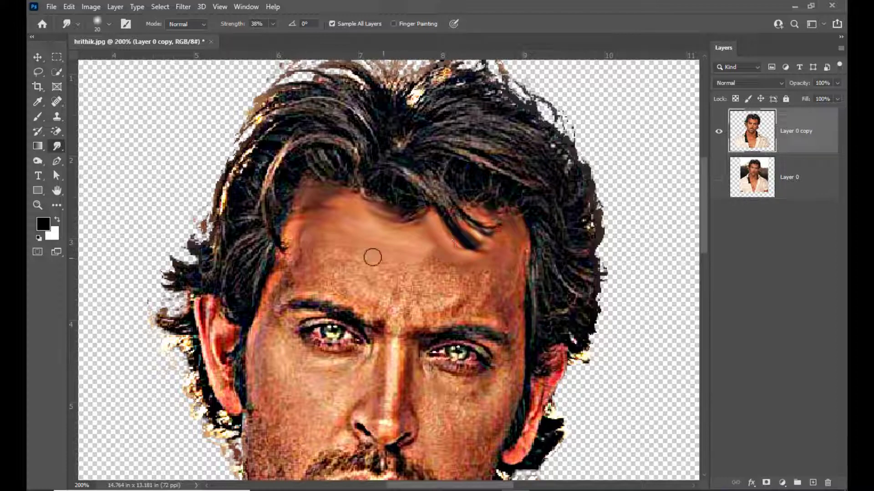
{"action": "mouse_move", "coordinate": [350, 263]}
{"action": "left_mouse_down"}
{"action": "mouse_move", "coordinate": [430, 278]}
{"action": "mouse_move", "coordinate": [359, 264]}
{"action": "mouse_move", "coordinate": [431, 275]}
{"action": "mouse_move", "coordinate": [423, 257]}
{"action": "mouse_move", "coordinate": [489, 290]}
{"action": "mouse_move", "coordinate": [447, 267]}
{"action": "mouse_move", "coordinate": [505, 278]}
{"action": "mouse_move", "coordinate": [482, 261]}
{"action": "mouse_move", "coordinate": [508, 281]}
{"action": "left_mouse_up"}
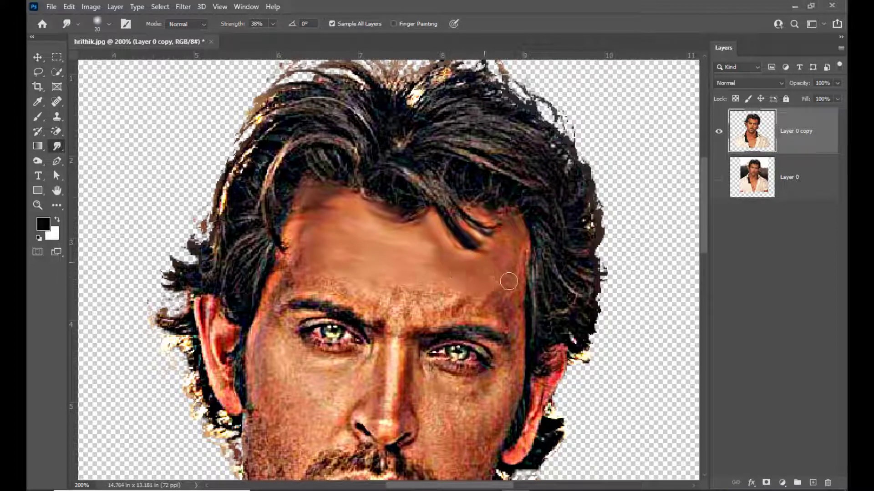
{"action": "mouse_move", "coordinate": [290, 284]}
{"action": "left_mouse_down"}
{"action": "mouse_move", "coordinate": [376, 307]}
{"action": "mouse_move", "coordinate": [344, 282]}
{"action": "mouse_move", "coordinate": [399, 311]}
{"action": "mouse_move", "coordinate": [393, 293]}
{"action": "mouse_move", "coordinate": [436, 307]}
{"action": "mouse_move", "coordinate": [403, 289]}
{"action": "mouse_move", "coordinate": [454, 292]}
{"action": "mouse_move", "coordinate": [435, 292]}
{"action": "mouse_move", "coordinate": [475, 303]}
{"action": "mouse_move", "coordinate": [466, 314]}
{"action": "mouse_move", "coordinate": [502, 310]}
{"action": "mouse_move", "coordinate": [488, 308]}
{"action": "mouse_move", "coordinate": [520, 331]}
{"action": "left_mouse_up"}
{"action": "left_click_drag", "start_coordinate": [518, 273], "coordinate": [518, 305]}
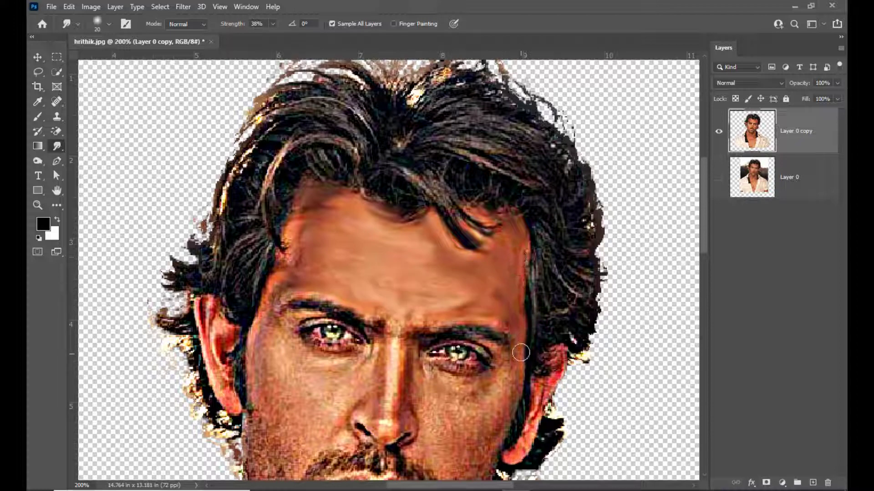
Smudge the skin beside and below the eye on the image's right, covering that cheek and the side of the nose
{"action": "left_click_drag", "start_coordinate": [520, 353], "coordinate": [515, 399]}
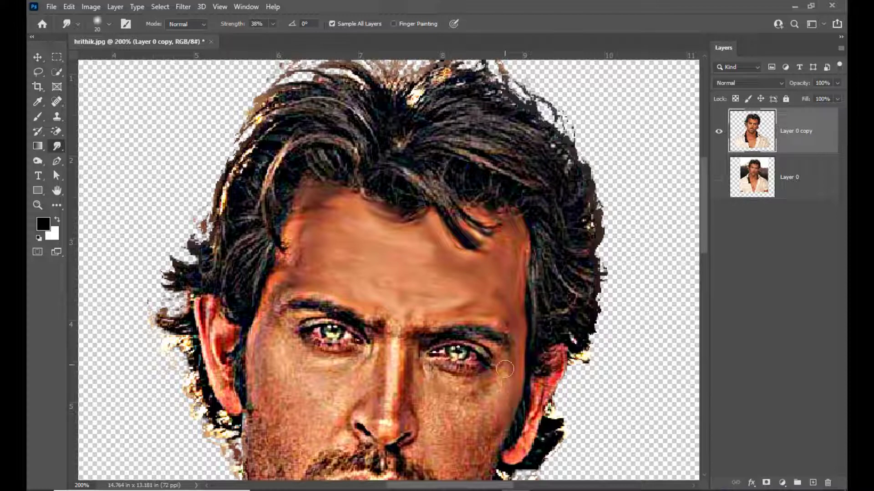
{"action": "left_click_drag", "start_coordinate": [505, 369], "coordinate": [490, 433]}
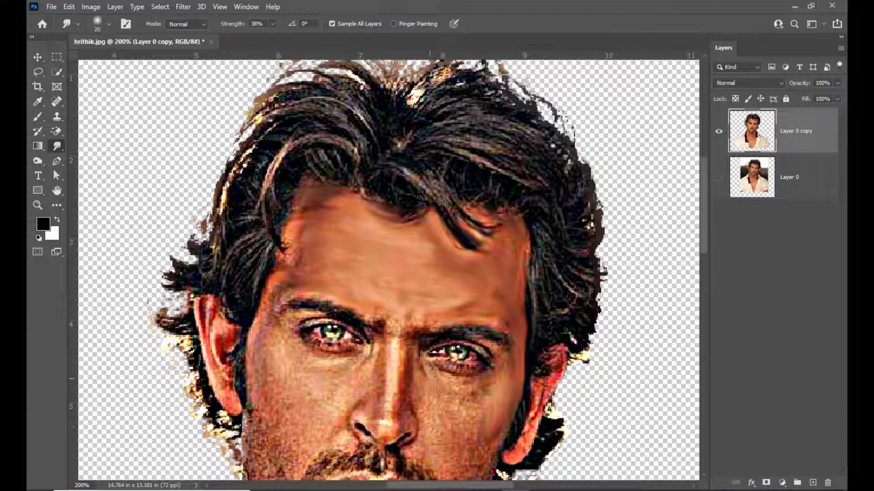
{"action": "mouse_move", "coordinate": [453, 385]}
{"action": "left_mouse_down"}
{"action": "mouse_move", "coordinate": [483, 384]}
{"action": "mouse_move", "coordinate": [468, 400]}
{"action": "mouse_move", "coordinate": [486, 405]}
{"action": "mouse_move", "coordinate": [426, 400]}
{"action": "left_mouse_up"}
{"action": "scroll", "coordinate": [471, 348], "scroll_direction": "down", "scroll_amount": 3}
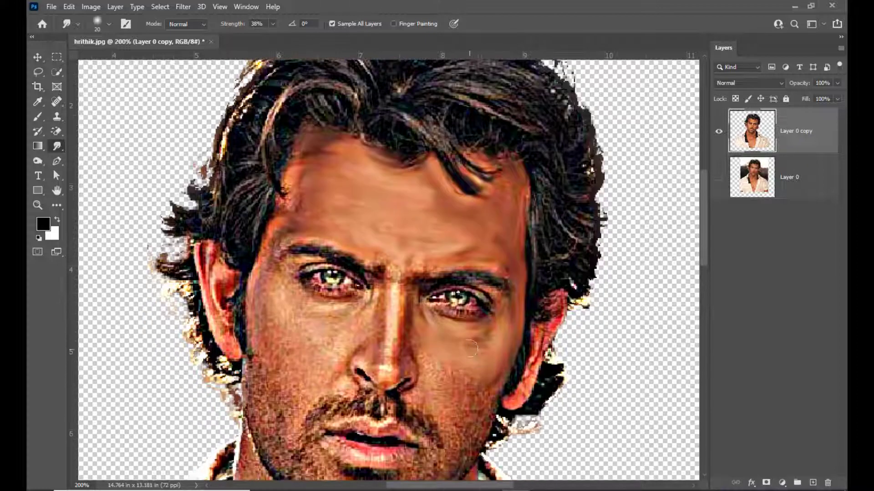
{"action": "scroll", "coordinate": [478, 339], "scroll_direction": "down", "scroll_amount": 3}
{"action": "mouse_move", "coordinate": [415, 279]}
{"action": "left_mouse_down"}
{"action": "mouse_move", "coordinate": [452, 321]}
{"action": "mouse_move", "coordinate": [476, 317]}
{"action": "mouse_move", "coordinate": [482, 331]}
{"action": "mouse_move", "coordinate": [497, 325]}
{"action": "mouse_move", "coordinate": [450, 350]}
{"action": "mouse_move", "coordinate": [427, 302]}
{"action": "mouse_move", "coordinate": [436, 343]}
{"action": "mouse_move", "coordinate": [454, 334]}
{"action": "mouse_move", "coordinate": [471, 355]}
{"action": "mouse_move", "coordinate": [472, 396]}
{"action": "mouse_move", "coordinate": [457, 397]}
{"action": "mouse_move", "coordinate": [446, 361]}
{"action": "mouse_move", "coordinate": [414, 331]}
{"action": "mouse_move", "coordinate": [459, 351]}
{"action": "mouse_move", "coordinate": [493, 318]}
{"action": "mouse_move", "coordinate": [382, 263]}
{"action": "left_mouse_up"}
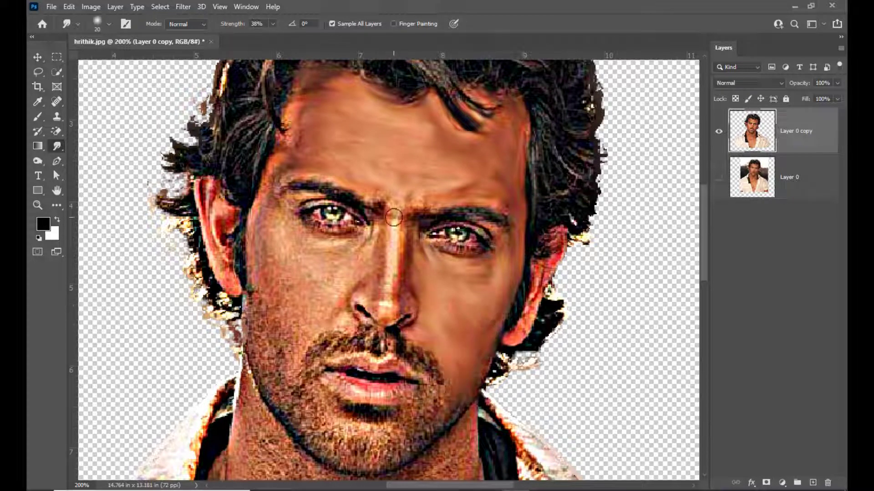
Smudge the nose bridge, the skin around the image-left eye and that cheek until the texture is smooth
{"action": "mouse_move", "coordinate": [393, 217]}
{"action": "left_mouse_down"}
{"action": "mouse_move", "coordinate": [377, 203]}
{"action": "mouse_move", "coordinate": [403, 202]}
{"action": "mouse_move", "coordinate": [360, 246]}
{"action": "mouse_move", "coordinate": [349, 245]}
{"action": "mouse_move", "coordinate": [356, 237]}
{"action": "mouse_move", "coordinate": [302, 226]}
{"action": "mouse_move", "coordinate": [367, 236]}
{"action": "mouse_move", "coordinate": [378, 248]}
{"action": "mouse_move", "coordinate": [275, 232]}
{"action": "left_mouse_up"}
{"action": "mouse_move", "coordinate": [326, 249]}
{"action": "left_mouse_down"}
{"action": "mouse_move", "coordinate": [302, 270]}
{"action": "mouse_move", "coordinate": [315, 287]}
{"action": "mouse_move", "coordinate": [355, 279]}
{"action": "mouse_move", "coordinate": [358, 263]}
{"action": "mouse_move", "coordinate": [335, 285]}
{"action": "mouse_move", "coordinate": [372, 234]}
{"action": "mouse_move", "coordinate": [299, 270]}
{"action": "left_mouse_up"}
{"action": "mouse_move", "coordinate": [321, 202]}
{"action": "left_mouse_down"}
{"action": "mouse_move", "coordinate": [352, 203]}
{"action": "mouse_move", "coordinate": [305, 187]}
{"action": "mouse_move", "coordinate": [269, 188]}
{"action": "mouse_move", "coordinate": [284, 174]}
{"action": "mouse_move", "coordinate": [262, 202]}
{"action": "mouse_move", "coordinate": [255, 243]}
{"action": "mouse_move", "coordinate": [282, 214]}
{"action": "mouse_move", "coordinate": [267, 263]}
{"action": "left_mouse_up"}
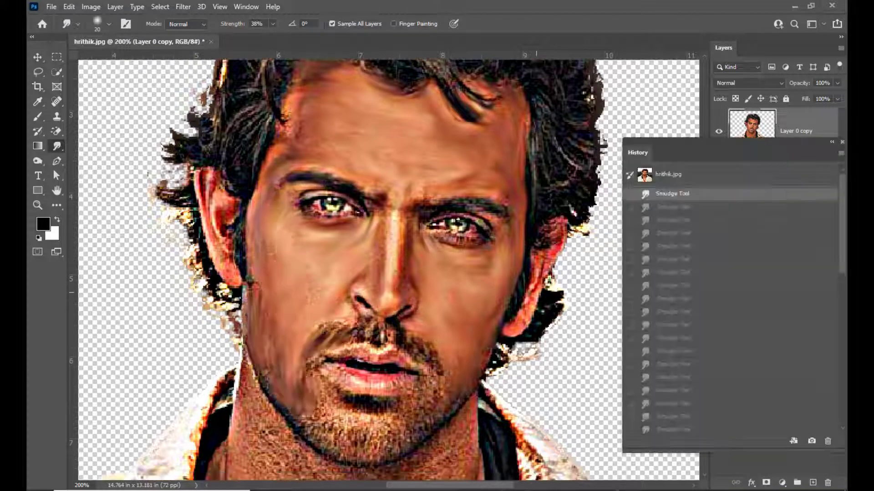
Redo the undone smudge strokes on the face
{"action": "scroll", "coordinate": [369, 344], "scroll_direction": "down", "scroll_amount": 2}
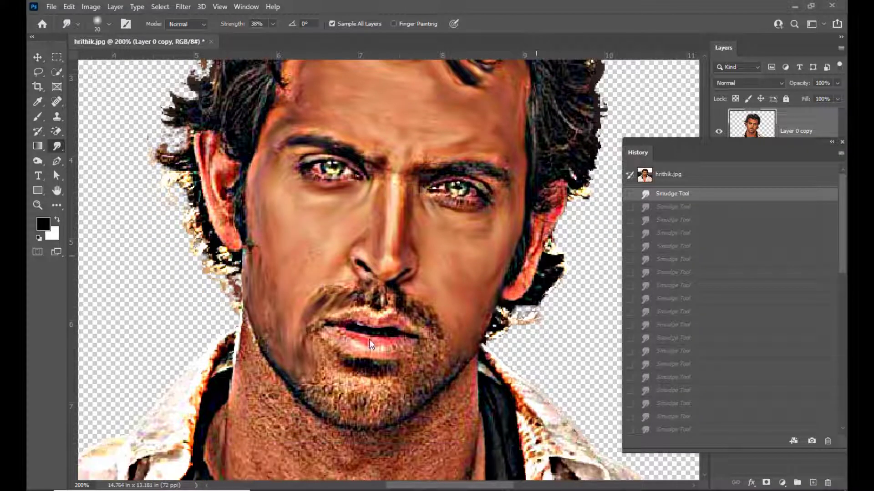
{"action": "key", "text": "ctrl+shift+z"}
{"action": "key", "text": "ctrl+shift+z"}
{"action": "key", "text": "ctrl+shift+z"}
{"action": "key", "text": "ctrl+shift+z"}
{"action": "key", "text": "ctrl+shift+z"}
{"action": "key", "text": "ctrl+shift+z"}
{"action": "key", "text": "ctrl+shift+z"}
{"action": "key", "text": "ctrl+shift+z"}
{"action": "key", "text": "ctrl+shift+z"}
{"action": "key", "text": "ctrl+shift+z"}
{"action": "key", "text": "ctrl+shift+z"}
{"action": "key", "text": "ctrl+shift+z"}
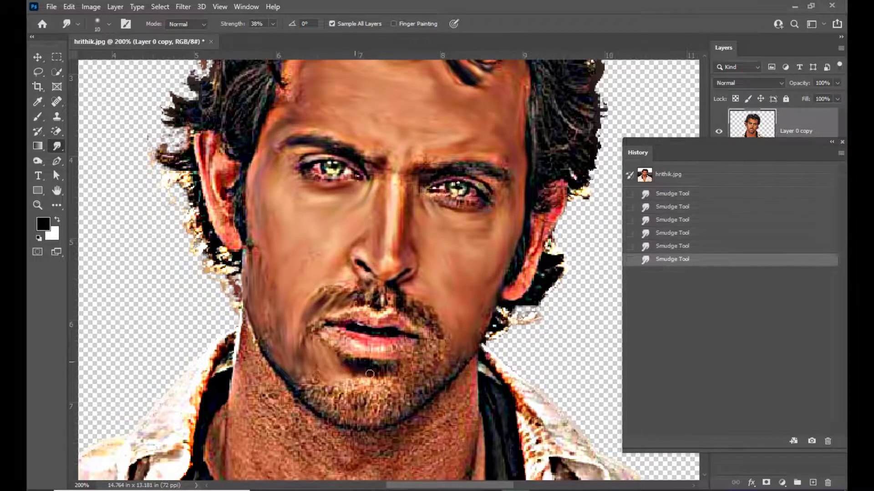
Smudge the stubble on the chin and along the image-left jaw and cheek edge with a small brush
{"action": "mouse_move", "coordinate": [367, 378]}
{"action": "left_mouse_down"}
{"action": "mouse_move", "coordinate": [345, 391]}
{"action": "mouse_move", "coordinate": [389, 390]}
{"action": "left_mouse_up"}
{"action": "mouse_move", "coordinate": [426, 367]}
{"action": "left_mouse_down"}
{"action": "mouse_move", "coordinate": [402, 369]}
{"action": "mouse_move", "coordinate": [426, 374]}
{"action": "mouse_move", "coordinate": [410, 395]}
{"action": "left_mouse_up"}
{"action": "left_click_drag", "start_coordinate": [465, 369], "coordinate": [446, 353]}
{"action": "scroll", "coordinate": [438, 385], "scroll_direction": "down", "scroll_amount": 2}
{"action": "key", "text": "["}
{"action": "mouse_move", "coordinate": [242, 283]}
{"action": "left_mouse_down"}
{"action": "mouse_move", "coordinate": [251, 310]}
{"action": "mouse_move", "coordinate": [255, 302]}
{"action": "mouse_move", "coordinate": [273, 329]}
{"action": "left_mouse_up"}
{"action": "mouse_move", "coordinate": [271, 322]}
{"action": "left_mouse_down"}
{"action": "mouse_move", "coordinate": [292, 357]}
{"action": "mouse_move", "coordinate": [267, 297]}
{"action": "left_mouse_up"}
{"action": "left_click_drag", "start_coordinate": [269, 287], "coordinate": [265, 227]}
{"action": "left_click_drag", "start_coordinate": [261, 221], "coordinate": [254, 196]}
Enlarge the smudge brush to 20 pixels and blend the lower chin, the image-right jawline and the neck just below it
{"action": "key", "text": "]"}
{"action": "mouse_move", "coordinate": [314, 374]}
{"action": "left_mouse_down"}
{"action": "mouse_move", "coordinate": [372, 395]}
{"action": "mouse_move", "coordinate": [339, 368]}
{"action": "left_mouse_up"}
{"action": "mouse_move", "coordinate": [471, 337]}
{"action": "left_mouse_down"}
{"action": "mouse_move", "coordinate": [432, 367]}
{"action": "mouse_move", "coordinate": [432, 423]}
{"action": "left_mouse_up"}
{"action": "mouse_move", "coordinate": [432, 423]}
{"action": "left_mouse_down"}
{"action": "mouse_move", "coordinate": [421, 379]}
{"action": "mouse_move", "coordinate": [382, 384]}
{"action": "left_mouse_up"}
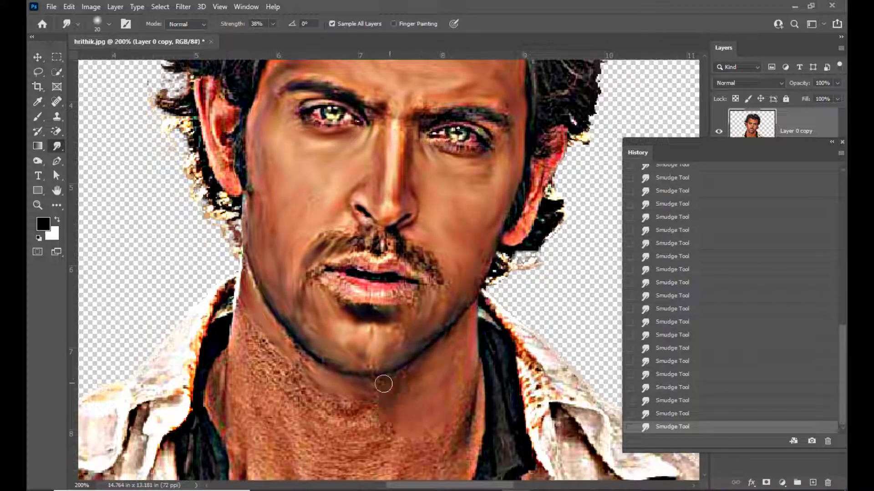
{"action": "mouse_move", "coordinate": [472, 384]}
{"action": "left_mouse_down"}
{"action": "mouse_move", "coordinate": [422, 482]}
{"action": "mouse_move", "coordinate": [468, 415]}
{"action": "left_mouse_up"}
Smudge the neck with long downward strokes from the jawline to the top of the chest
{"action": "scroll", "coordinate": [468, 415], "scroll_direction": "down", "scroll_amount": 2}
{"action": "mouse_move", "coordinate": [250, 273]}
{"action": "left_mouse_down"}
{"action": "mouse_move", "coordinate": [267, 317]}
{"action": "mouse_move", "coordinate": [355, 382]}
{"action": "mouse_move", "coordinate": [382, 459]}
{"action": "left_mouse_up"}
{"action": "left_click_drag", "start_coordinate": [396, 396], "coordinate": [410, 478]}
{"action": "scroll", "coordinate": [464, 428], "scroll_direction": "down", "scroll_amount": 2}
{"action": "scroll", "coordinate": [464, 428], "scroll_direction": "down", "scroll_amount": 2}
{"action": "mouse_move", "coordinate": [250, 217]}
{"action": "left_mouse_down"}
{"action": "mouse_move", "coordinate": [277, 241]}
{"action": "mouse_move", "coordinate": [336, 339]}
{"action": "left_mouse_up"}
{"action": "left_click_drag", "start_coordinate": [273, 262], "coordinate": [342, 353]}
{"action": "left_click_drag", "start_coordinate": [298, 309], "coordinate": [326, 371]}
{"action": "mouse_move", "coordinate": [239, 258]}
{"action": "left_mouse_down"}
{"action": "mouse_move", "coordinate": [281, 305]}
{"action": "mouse_move", "coordinate": [244, 344]}
{"action": "mouse_move", "coordinate": [248, 306]}
{"action": "mouse_move", "coordinate": [304, 394]}
{"action": "mouse_move", "coordinate": [272, 385]}
{"action": "mouse_move", "coordinate": [316, 361]}
{"action": "mouse_move", "coordinate": [344, 382]}
{"action": "left_mouse_up"}
{"action": "left_click_drag", "start_coordinate": [374, 357], "coordinate": [383, 452]}
{"action": "scroll", "coordinate": [382, 409], "scroll_direction": "down", "scroll_amount": 3}
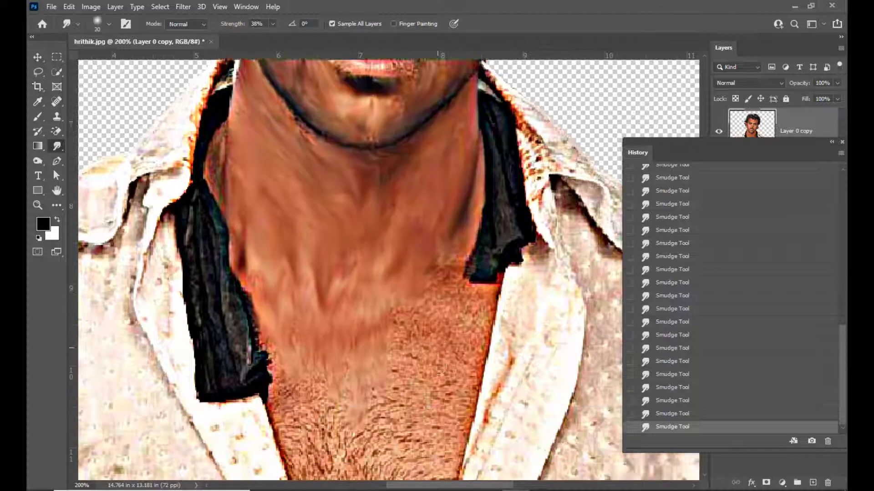
Smooth the textured skin of the upper chest between the collar edges with a larger 30-pixel smudge brush
{"action": "key", "text": "bracketright"}
{"action": "key", "text": "bracketright"}
{"action": "left_click_drag", "start_coordinate": [425, 255], "coordinate": [462, 339]}
{"action": "left_click_drag", "start_coordinate": [409, 282], "coordinate": [382, 408]}
{"action": "mouse_move", "coordinate": [475, 277]}
{"action": "left_mouse_down"}
{"action": "mouse_move", "coordinate": [443, 359]}
{"action": "mouse_move", "coordinate": [449, 469]}
{"action": "left_mouse_up"}
{"action": "left_click_drag", "start_coordinate": [402, 359], "coordinate": [401, 421]}
{"action": "left_click_drag", "start_coordinate": [424, 277], "coordinate": [446, 234]}
{"action": "mouse_move", "coordinate": [368, 292]}
{"action": "left_mouse_down"}
{"action": "mouse_move", "coordinate": [339, 382]}
{"action": "mouse_move", "coordinate": [296, 457]}
{"action": "left_mouse_up"}
{"action": "left_click_drag", "start_coordinate": [280, 328], "coordinate": [314, 408]}
Smudge the lower chest down to its faded edge and touch up the remaining rough skin spots above it
{"action": "scroll", "coordinate": [336, 351], "scroll_direction": "down", "scroll_amount": 3}
{"action": "mouse_move", "coordinate": [350, 309]}
{"action": "left_mouse_down"}
{"action": "mouse_move", "coordinate": [396, 350]}
{"action": "mouse_move", "coordinate": [373, 410]}
{"action": "left_mouse_up"}
{"action": "left_click_drag", "start_coordinate": [296, 326], "coordinate": [314, 369]}
{"action": "left_click_drag", "start_coordinate": [284, 292], "coordinate": [295, 319]}
{"action": "mouse_move", "coordinate": [345, 283]}
{"action": "left_mouse_down"}
{"action": "mouse_move", "coordinate": [359, 346]}
{"action": "mouse_move", "coordinate": [336, 396]}
{"action": "left_mouse_up"}
{"action": "left_click_drag", "start_coordinate": [419, 383], "coordinate": [410, 404]}
{"action": "left_click_drag", "start_coordinate": [341, 228], "coordinate": [345, 250]}
{"action": "left_click_drag", "start_coordinate": [263, 167], "coordinate": [287, 199]}
{"action": "left_click_drag", "start_coordinate": [332, 144], "coordinate": [332, 162]}
{"action": "scroll", "coordinate": [515, 225], "scroll_direction": "up", "scroll_amount": 3}
{"action": "scroll", "coordinate": [515, 225], "scroll_direction": "up", "scroll_amount": 1}
{"action": "key", "text": "ctrl+minus"}
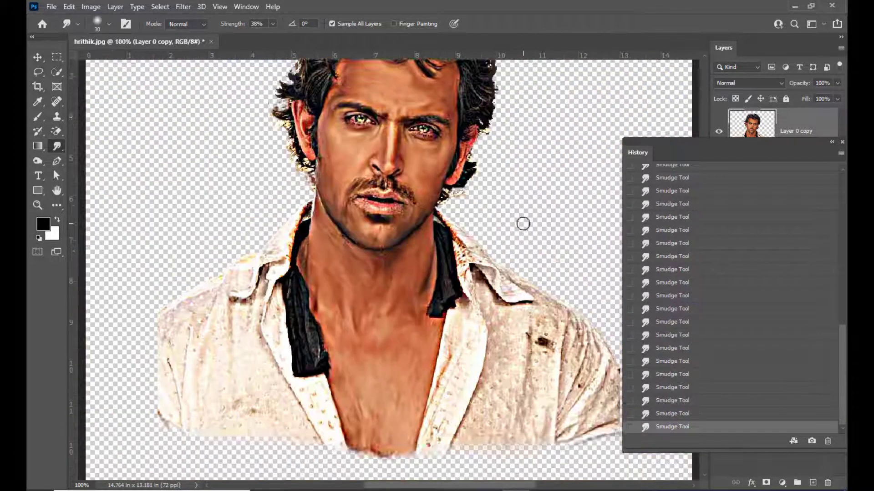
Smudge the black collar strip, the shirt placket and the shirt fabric on the image's left half
{"action": "scroll", "coordinate": [523, 224], "scroll_direction": "up", "scroll_amount": 3}
{"action": "scroll", "coordinate": [220, 324], "scroll_direction": "down", "scroll_amount": 3}
{"action": "key", "text": "bracketleft"}
{"action": "mouse_move", "coordinate": [306, 206]}
{"action": "left_mouse_down"}
{"action": "mouse_move", "coordinate": [242, 253]}
{"action": "mouse_move", "coordinate": [279, 336]}
{"action": "mouse_move", "coordinate": [303, 308]}
{"action": "mouse_move", "coordinate": [320, 349]}
{"action": "left_mouse_up"}
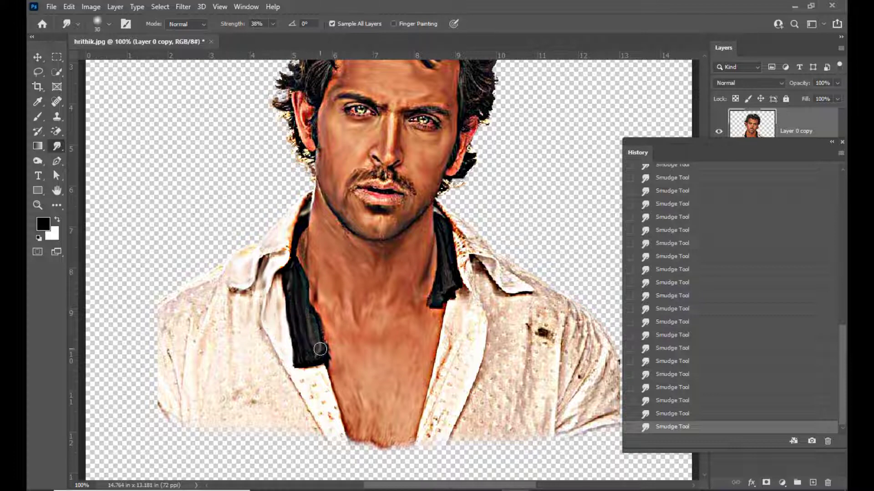
{"action": "left_click_drag", "start_coordinate": [306, 381], "coordinate": [336, 422]}
{"action": "mouse_move", "coordinate": [247, 290]}
{"action": "left_mouse_down"}
{"action": "mouse_move", "coordinate": [197, 299]}
{"action": "mouse_move", "coordinate": [197, 325]}
{"action": "mouse_move", "coordinate": [244, 312]}
{"action": "mouse_move", "coordinate": [177, 369]}
{"action": "mouse_move", "coordinate": [230, 370]}
{"action": "mouse_move", "coordinate": [263, 335]}
{"action": "left_mouse_up"}
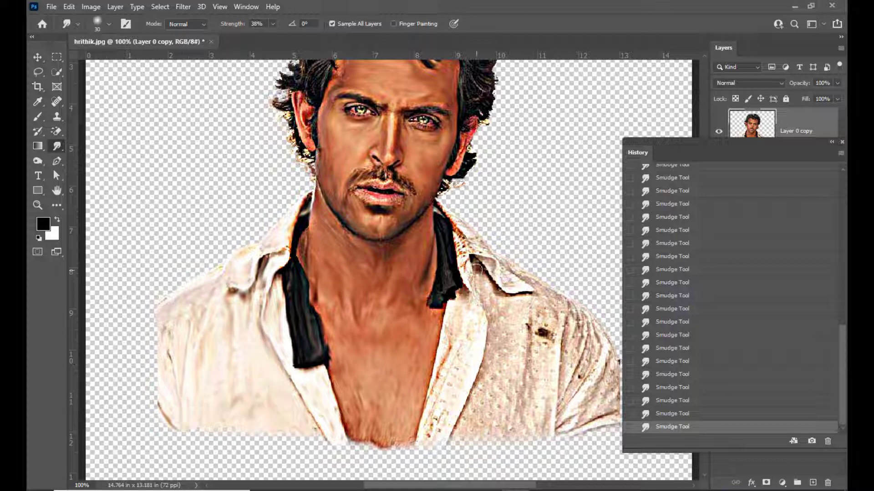
Smudge the shirt front, shoulder and sleeve on the image's right half, moving the History panel clear of the sleeve
{"action": "mouse_move", "coordinate": [476, 269]}
{"action": "left_mouse_down"}
{"action": "mouse_move", "coordinate": [496, 326]}
{"action": "mouse_move", "coordinate": [511, 313]}
{"action": "mouse_move", "coordinate": [503, 366]}
{"action": "mouse_move", "coordinate": [534, 308]}
{"action": "mouse_move", "coordinate": [558, 298]}
{"action": "mouse_move", "coordinate": [533, 346]}
{"action": "mouse_move", "coordinate": [538, 441]}
{"action": "mouse_move", "coordinate": [575, 322]}
{"action": "mouse_move", "coordinate": [565, 356]}
{"action": "left_mouse_up"}
{"action": "key", "text": "bracketleft"}
{"action": "key", "text": "bracketleft"}
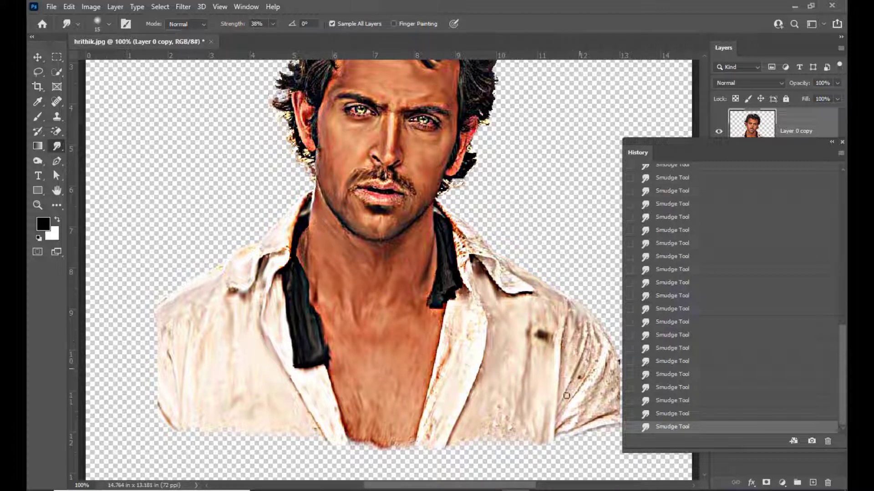
{"action": "left_click", "coordinate": [630, 363]}
{"action": "mouse_move", "coordinate": [567, 396]}
{"action": "left_mouse_down"}
{"action": "mouse_move", "coordinate": [597, 358]}
{"action": "mouse_move", "coordinate": [608, 370]}
{"action": "left_mouse_up"}
{"action": "left_click_drag", "start_coordinate": [608, 370], "coordinate": [596, 388]}
{"action": "left_click_drag", "start_coordinate": [646, 142], "coordinate": [699, 142]}
{"action": "key", "text": "bracketright"}
{"action": "left_click_drag", "start_coordinate": [614, 364], "coordinate": [601, 341]}
{"action": "left_click_drag", "start_coordinate": [601, 342], "coordinate": [606, 349]}
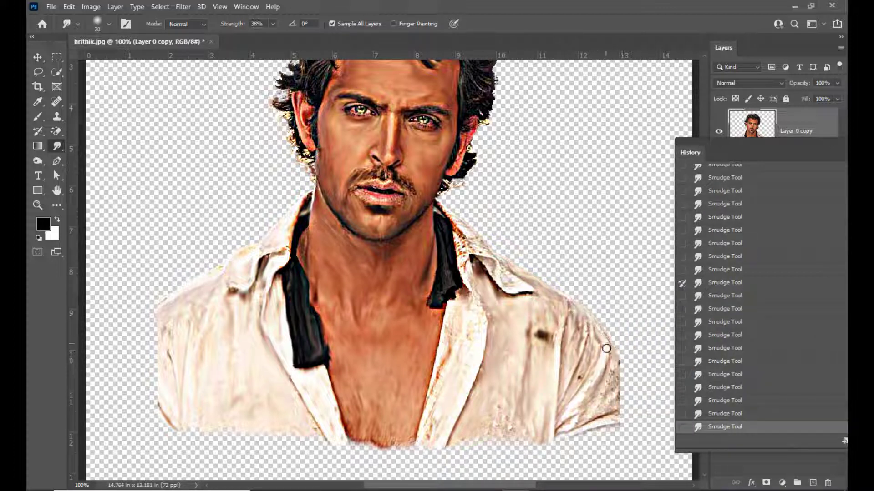
{"action": "key", "text": "bracketright"}
Smooth the jagged shirt collar edge and collar flap on the image's right side with a 15-pixel smudge brush
{"action": "scroll", "coordinate": [467, 283], "scroll_direction": "up", "scroll_amount": 2}
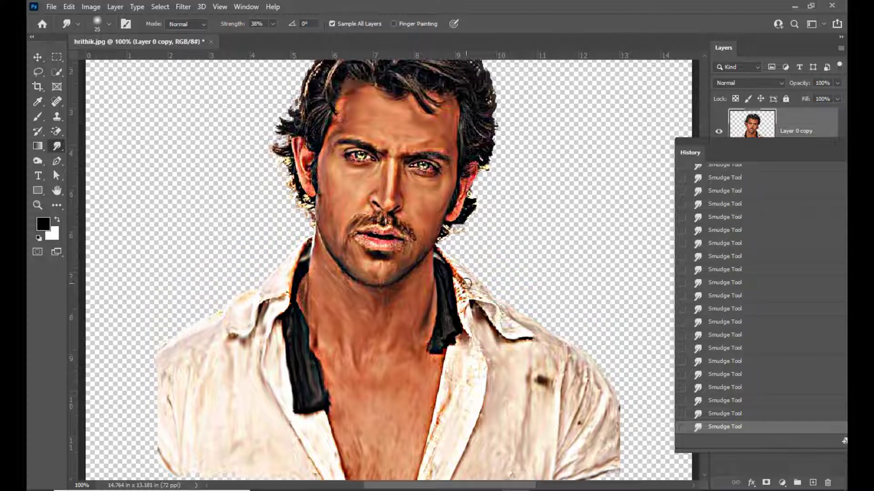
{"action": "key", "text": "bracketleft"}
{"action": "key", "text": "bracketleft"}
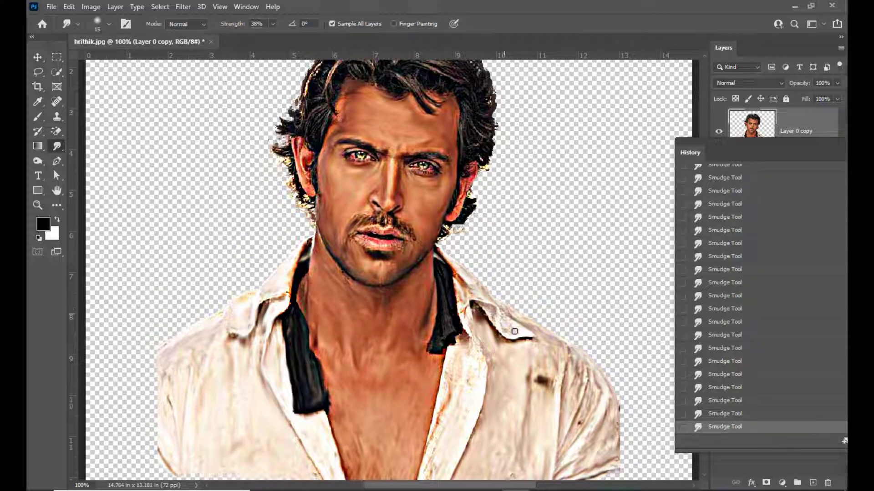
Smudge the moustache and lips at 200% magnification with a small brush of about 8 to 10 pixels
{"action": "scroll", "coordinate": [542, 383], "scroll_direction": "up", "scroll_amount": 4}
{"action": "key", "text": "ctrl+plus"}
{"action": "key", "text": "bracketright"}
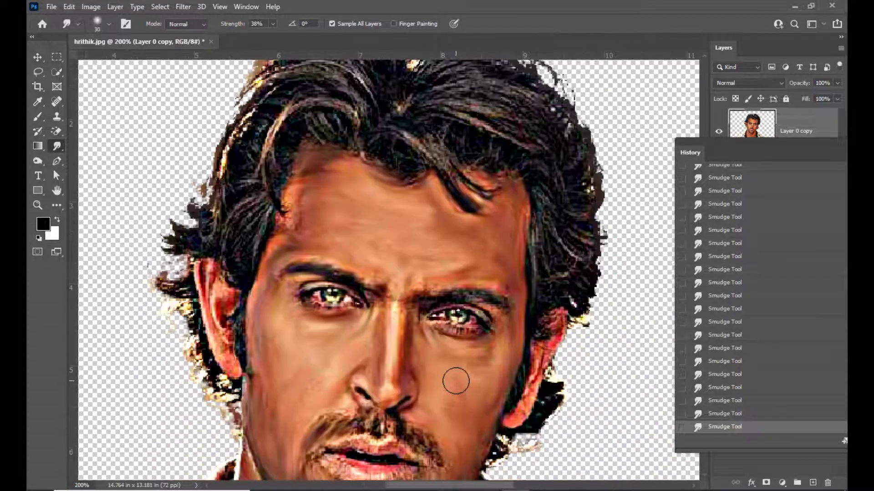
{"action": "scroll", "coordinate": [457, 380], "scroll_direction": "down", "scroll_amount": 3}
{"action": "key", "text": "bracketleft"}
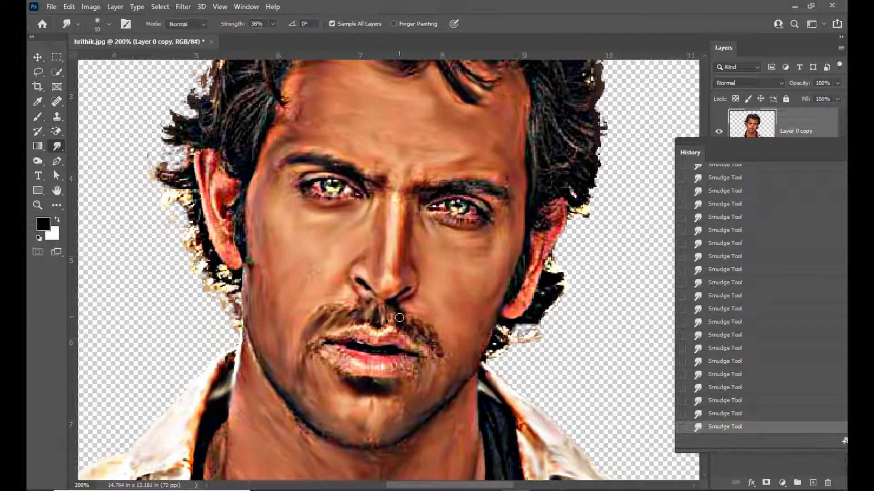
{"action": "key", "text": "bracketright"}
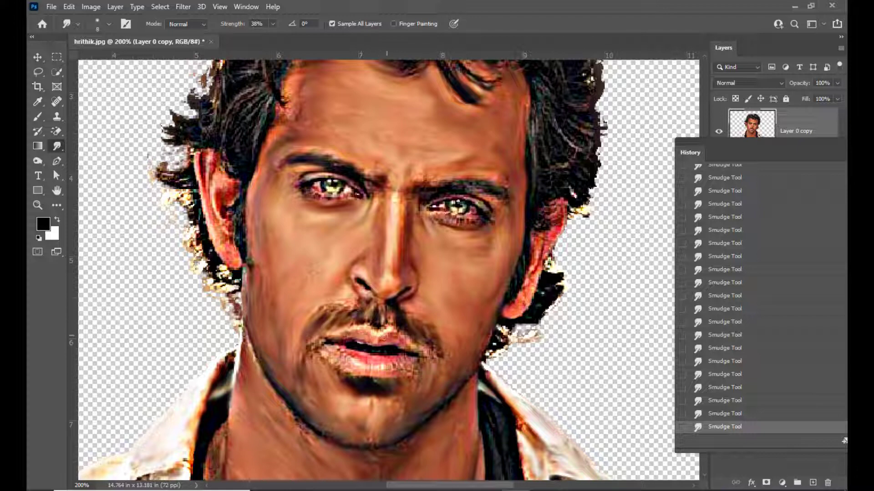
{"action": "key", "text": "bracketright"}
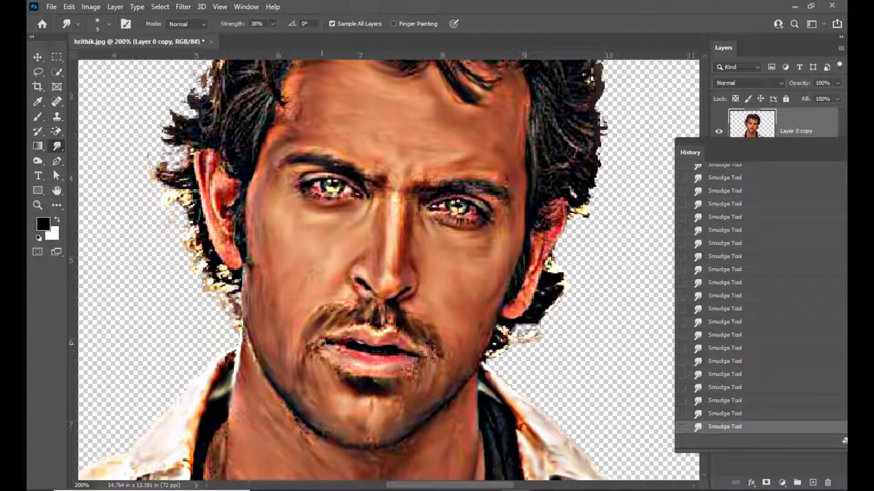
Smooth the irises, eye whites and lower lids of both eyes with a smudge brush of 8 to 10 pixels
{"action": "scroll", "coordinate": [349, 377], "scroll_direction": "up", "scroll_amount": 3}
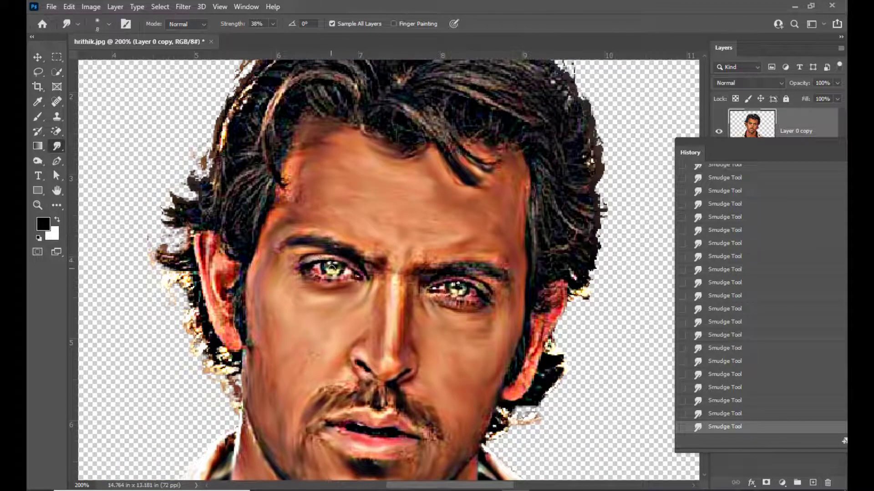
{"action": "left_click_drag", "start_coordinate": [332, 268], "coordinate": [328, 271]}
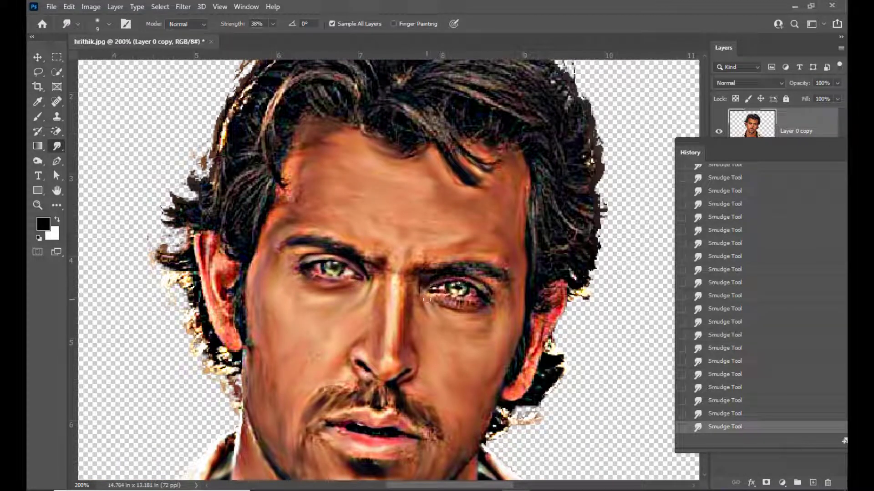
{"action": "mouse_move", "coordinate": [482, 299]}
{"action": "left_mouse_down"}
{"action": "mouse_move", "coordinate": [459, 310]}
{"action": "mouse_move", "coordinate": [440, 288]}
{"action": "left_mouse_up"}
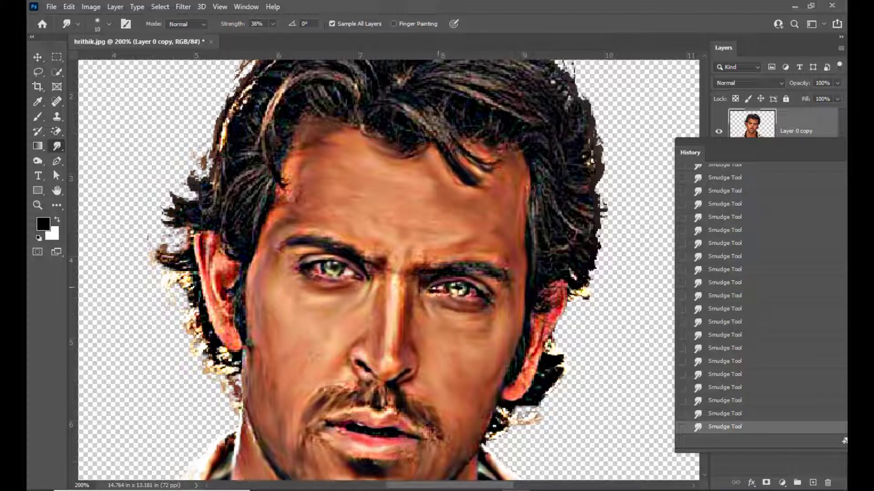
Smudge the hair along its strands across the crown and down the image's right side with a 15-pixel brush
{"action": "scroll", "coordinate": [388, 214], "scroll_direction": "up", "scroll_amount": 2}
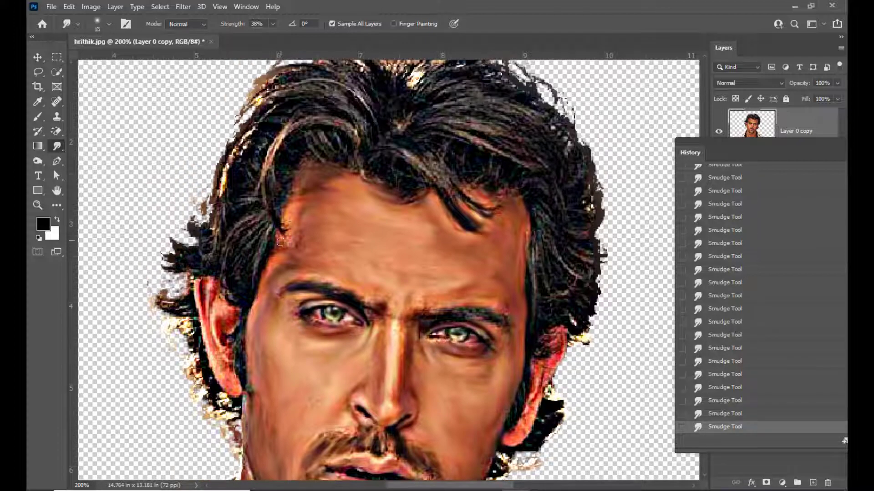
{"action": "key", "text": "bracketright"}
{"action": "scroll", "coordinate": [286, 158], "scroll_direction": "up", "scroll_amount": 4}
{"action": "key", "text": "bracketleft"}
{"action": "mouse_move", "coordinate": [446, 275]}
{"action": "left_mouse_down"}
{"action": "mouse_move", "coordinate": [421, 231]}
{"action": "mouse_move", "coordinate": [487, 243]}
{"action": "mouse_move", "coordinate": [433, 219]}
{"action": "mouse_move", "coordinate": [538, 206]}
{"action": "mouse_move", "coordinate": [501, 172]}
{"action": "mouse_move", "coordinate": [419, 196]}
{"action": "mouse_move", "coordinate": [364, 187]}
{"action": "mouse_move", "coordinate": [380, 182]}
{"action": "mouse_move", "coordinate": [337, 139]}
{"action": "left_mouse_up"}
{"action": "key", "text": "bracketright"}
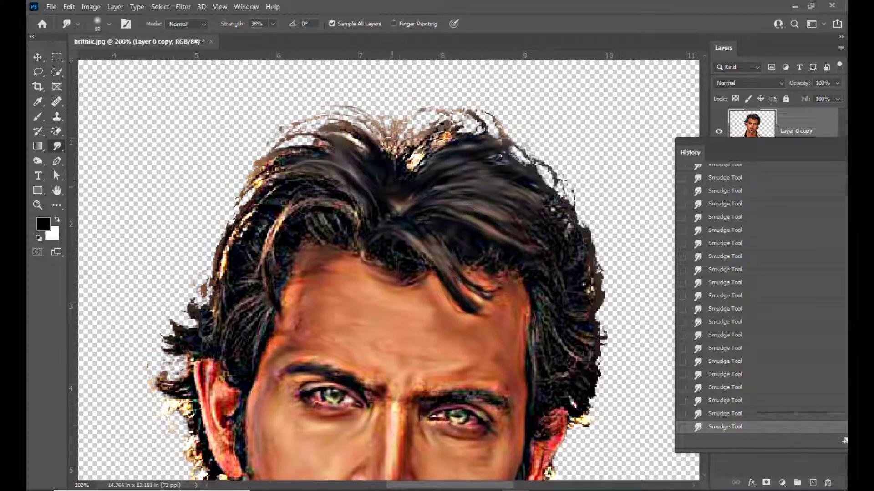
{"action": "left_click_drag", "start_coordinate": [389, 177], "coordinate": [448, 131]}
{"action": "mouse_move", "coordinate": [358, 211]}
{"action": "left_mouse_down"}
{"action": "mouse_move", "coordinate": [257, 206]}
{"action": "mouse_move", "coordinate": [241, 239]}
{"action": "mouse_move", "coordinate": [296, 226]}
{"action": "mouse_move", "coordinate": [273, 245]}
{"action": "mouse_move", "coordinate": [266, 210]}
{"action": "mouse_move", "coordinate": [266, 299]}
{"action": "mouse_move", "coordinate": [237, 338]}
{"action": "mouse_move", "coordinate": [254, 279]}
{"action": "mouse_move", "coordinate": [207, 296]}
{"action": "mouse_move", "coordinate": [177, 348]}
{"action": "mouse_move", "coordinate": [305, 175]}
{"action": "mouse_move", "coordinate": [319, 136]}
{"action": "mouse_move", "coordinate": [355, 123]}
{"action": "mouse_move", "coordinate": [379, 138]}
{"action": "mouse_move", "coordinate": [444, 118]}
{"action": "mouse_move", "coordinate": [498, 137]}
{"action": "mouse_move", "coordinate": [565, 203]}
{"action": "mouse_move", "coordinate": [546, 291]}
{"action": "mouse_move", "coordinate": [587, 310]}
{"action": "mouse_move", "coordinate": [592, 336]}
{"action": "mouse_move", "coordinate": [540, 307]}
{"action": "mouse_move", "coordinate": [541, 346]}
{"action": "mouse_move", "coordinate": [587, 387]}
{"action": "mouse_move", "coordinate": [534, 402]}
{"action": "left_mouse_up"}
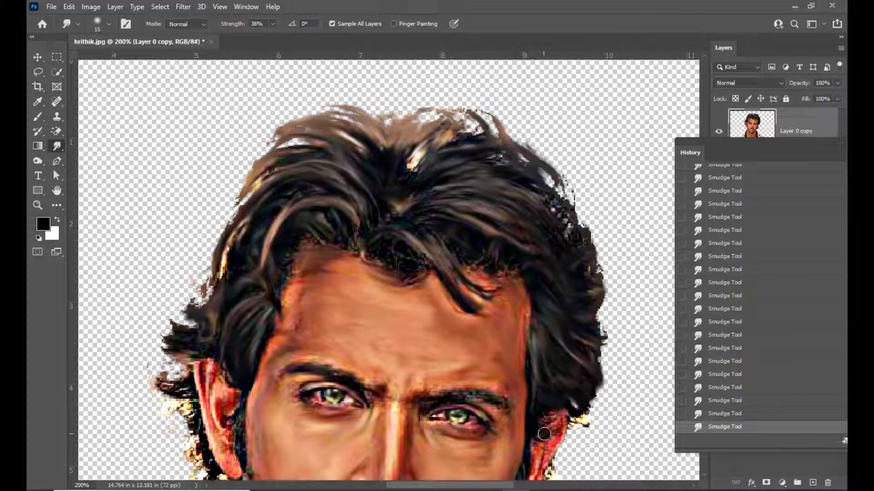
Smudge the hair on the image's left side from the fringe down past the ear, filling in its jagged outer edge
{"action": "scroll", "coordinate": [187, 373], "scroll_direction": "down", "scroll_amount": 1}
{"action": "left_click_drag", "start_coordinate": [318, 184], "coordinate": [266, 174]}
{"action": "mouse_move", "coordinate": [235, 229]}
{"action": "left_mouse_down"}
{"action": "mouse_move", "coordinate": [198, 273]}
{"action": "mouse_move", "coordinate": [200, 241]}
{"action": "mouse_move", "coordinate": [191, 292]}
{"action": "mouse_move", "coordinate": [209, 337]}
{"action": "mouse_move", "coordinate": [205, 395]}
{"action": "mouse_move", "coordinate": [222, 364]}
{"action": "mouse_move", "coordinate": [177, 369]}
{"action": "mouse_move", "coordinate": [195, 419]}
{"action": "mouse_move", "coordinate": [229, 465]}
{"action": "left_mouse_up"}
{"action": "left_click_drag", "start_coordinate": [235, 366], "coordinate": [238, 418]}
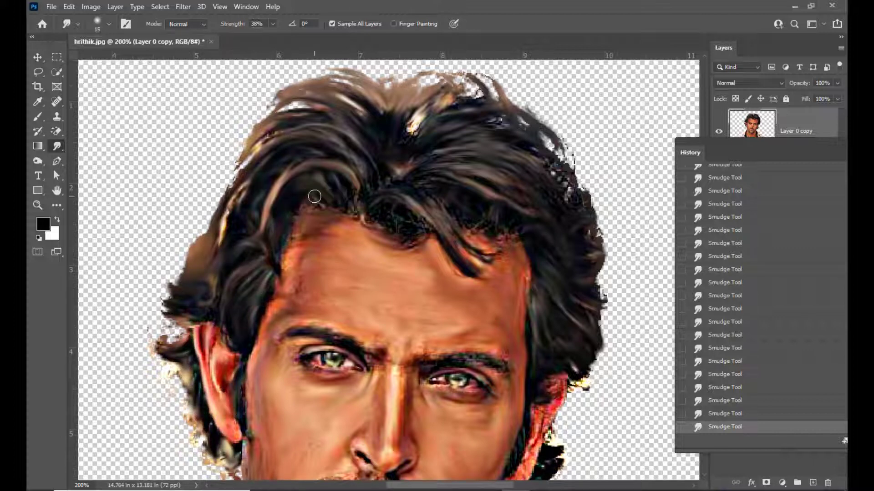
Smooth both ears, the sideburns and the curls behind the ears with a 9-pixel smudge brush
{"action": "scroll", "coordinate": [312, 196], "scroll_direction": "down", "scroll_amount": 4}
{"action": "mouse_move", "coordinate": [562, 227]}
{"action": "left_mouse_down"}
{"action": "mouse_move", "coordinate": [535, 268]}
{"action": "mouse_move", "coordinate": [506, 360]}
{"action": "mouse_move", "coordinate": [488, 345]}
{"action": "mouse_move", "coordinate": [537, 352]}
{"action": "left_mouse_up"}
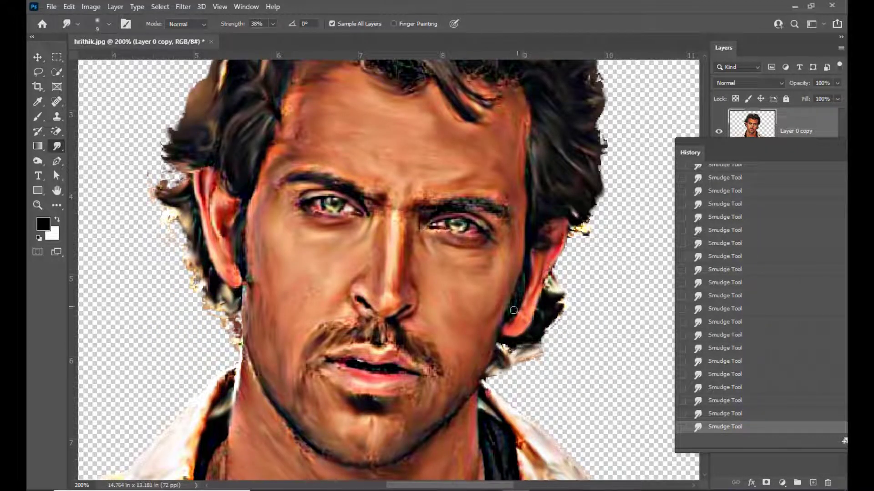
{"action": "mouse_move", "coordinate": [239, 314]}
{"action": "left_mouse_down"}
{"action": "mouse_move", "coordinate": [219, 318]}
{"action": "mouse_move", "coordinate": [196, 279]}
{"action": "left_mouse_up"}
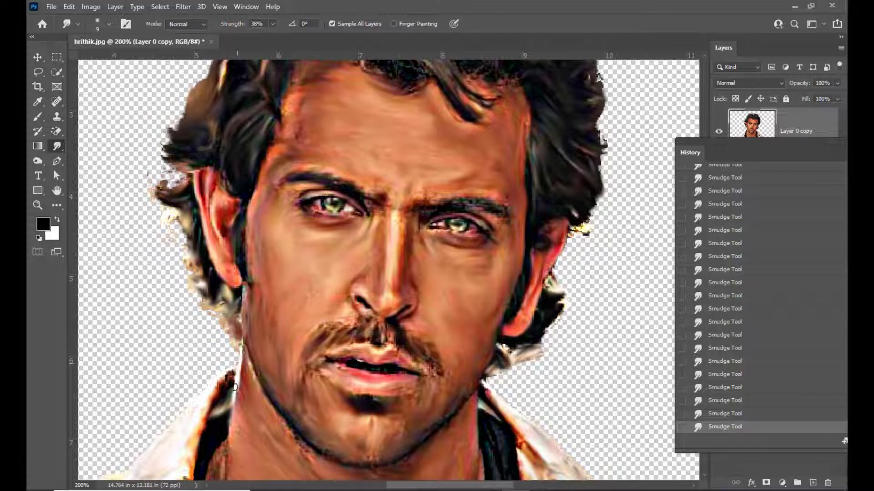
Touch up the rough spots at the temple hairline and beside the mouth with a 10-pixel smudge brush
{"action": "scroll", "coordinate": [241, 227], "scroll_direction": "up", "scroll_amount": 4}
{"action": "scroll", "coordinate": [535, 183], "scroll_direction": "down", "scroll_amount": 2}
{"action": "key", "text": "bracketright"}
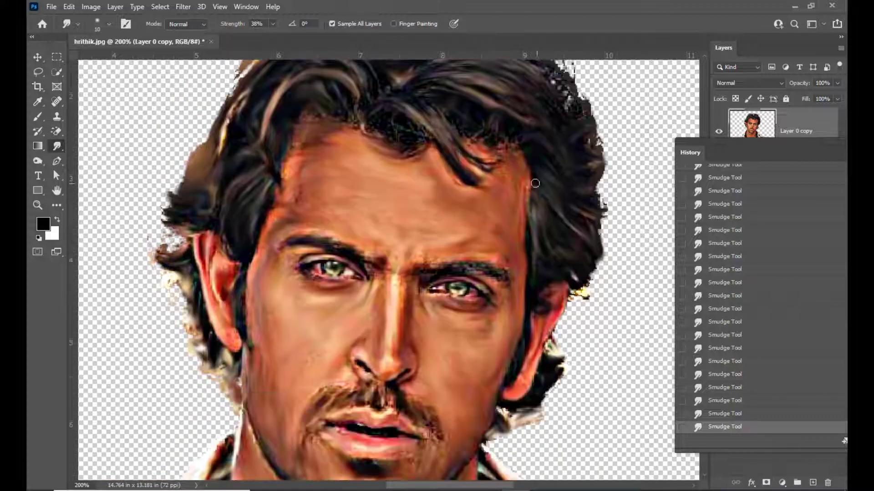
{"action": "scroll", "coordinate": [510, 164], "scroll_direction": "down", "scroll_amount": 4}
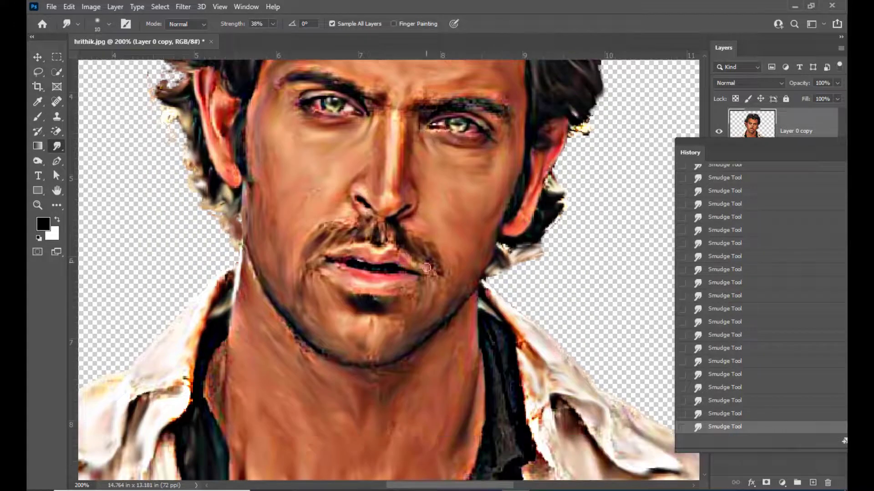
{"action": "scroll", "coordinate": [598, 311], "scroll_direction": "down", "scroll_amount": 3}
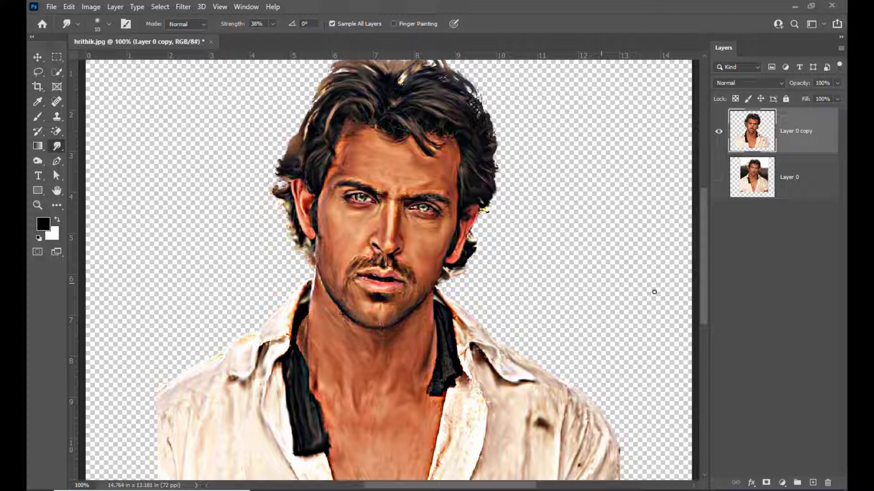
Add a new layer named "highlights" above the portrait copy and choose the Soft Round brush for the Brush tool
{"action": "left_click", "coordinate": [813, 483]}
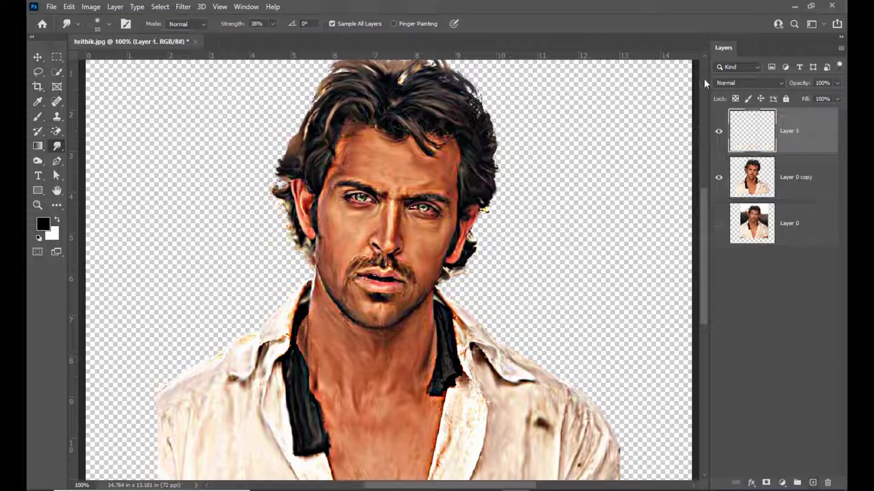
{"action": "right_click", "coordinate": [40, 119]}
{"action": "left_click", "coordinate": [91, 114]}
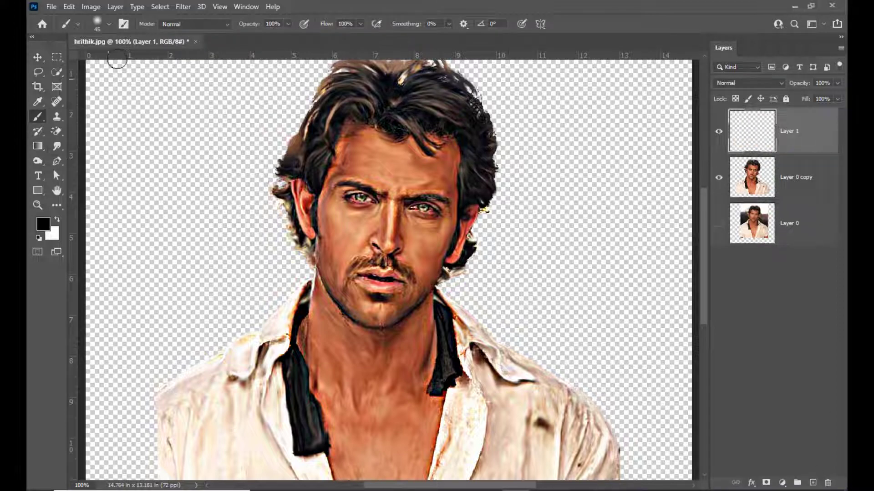
{"action": "left_click", "coordinate": [103, 25]}
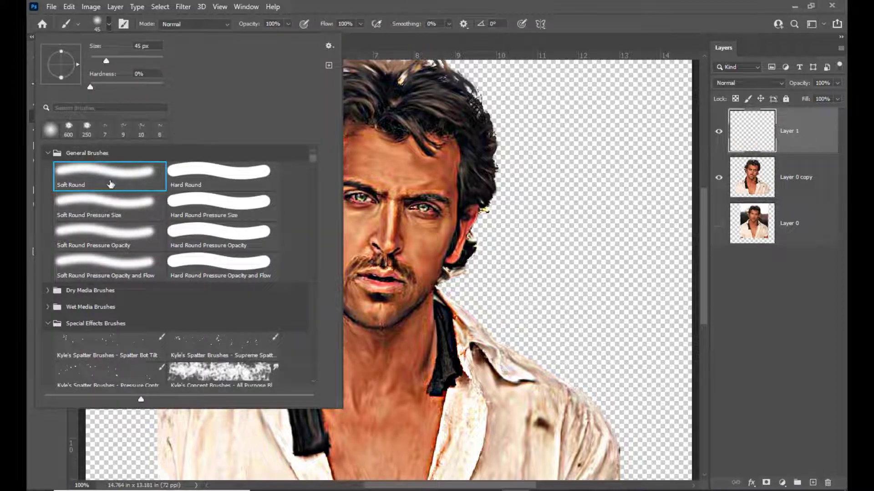
{"action": "left_click", "coordinate": [559, 4]}
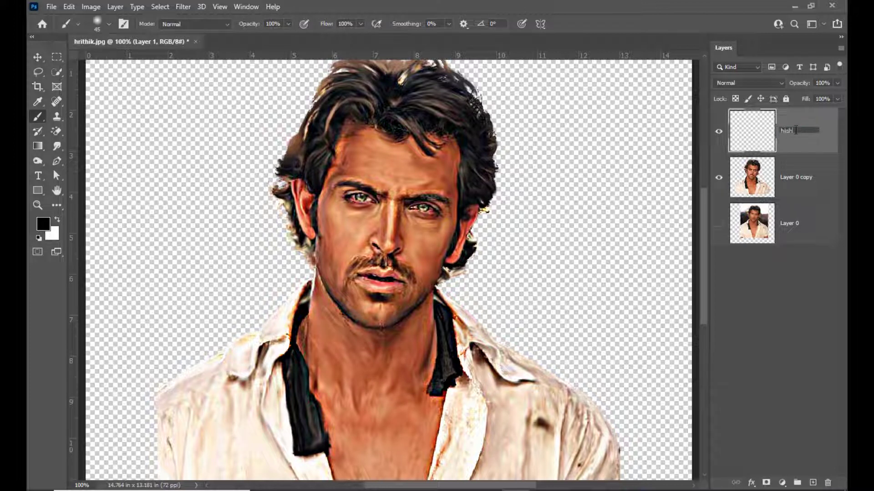
{"action": "type", "text": "s"}
{"action": "key", "text": "Return"}
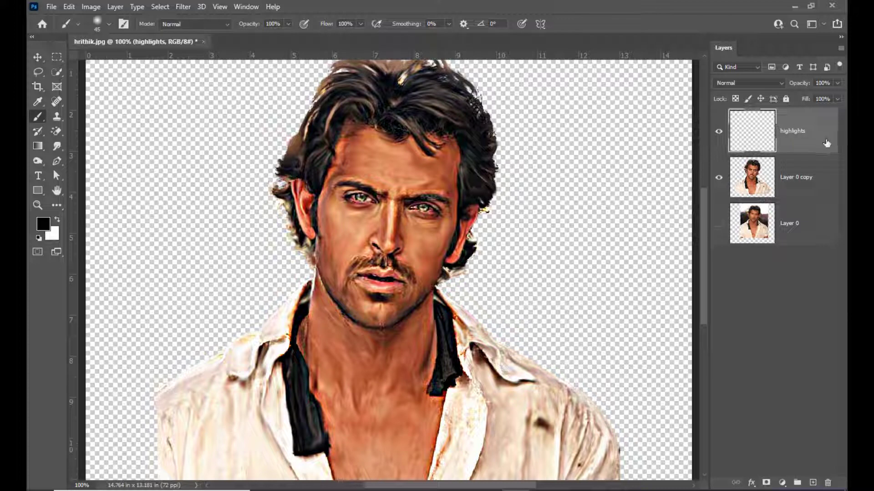
Set the foreground colour to the light peach #ffd8b2 for painting the skin highlights
{"action": "left_click", "coordinate": [49, 229]}
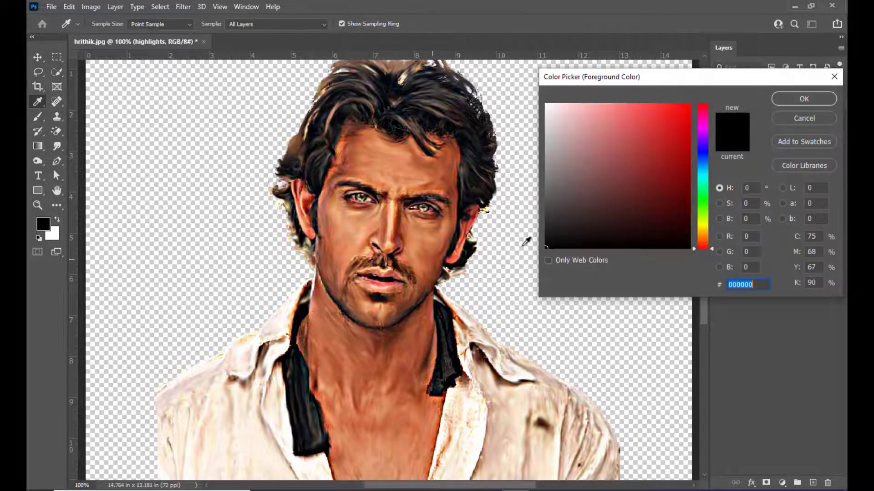
{"action": "left_click_drag", "start_coordinate": [564, 80], "coordinate": [566, 84]}
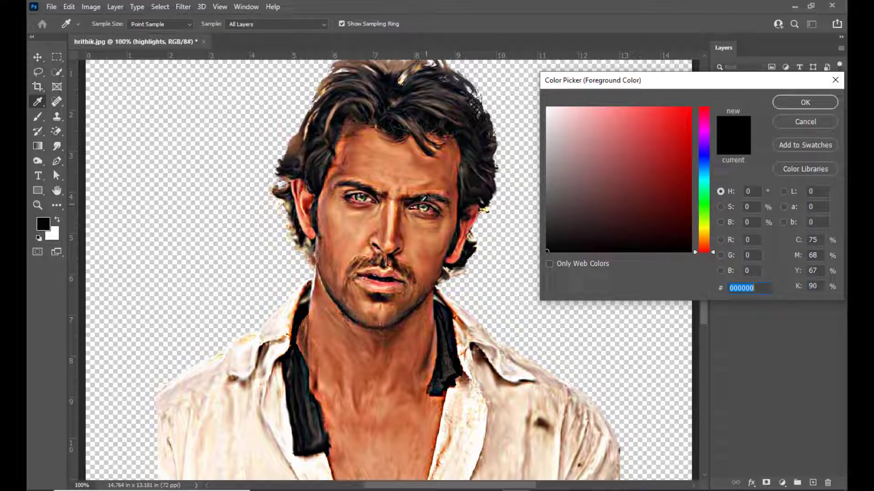
{"action": "left_click", "coordinate": [392, 218]}
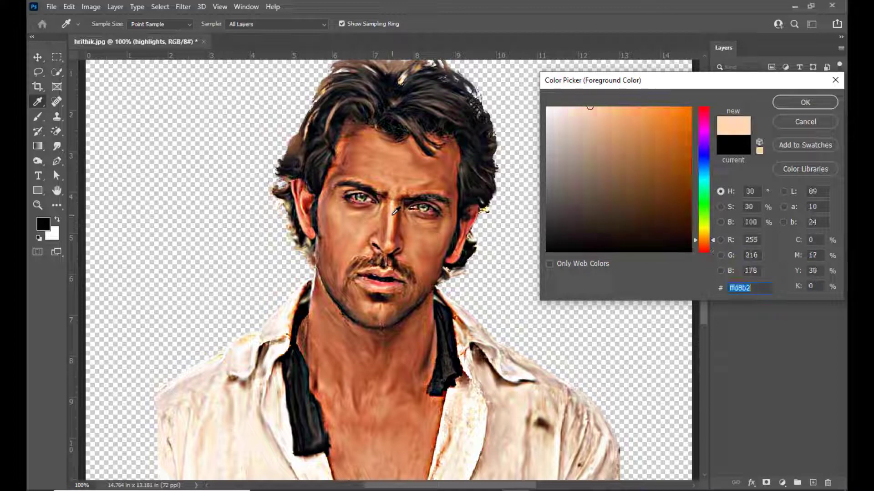
{"action": "left_click", "coordinate": [799, 108]}
{"action": "key", "text": "b"}
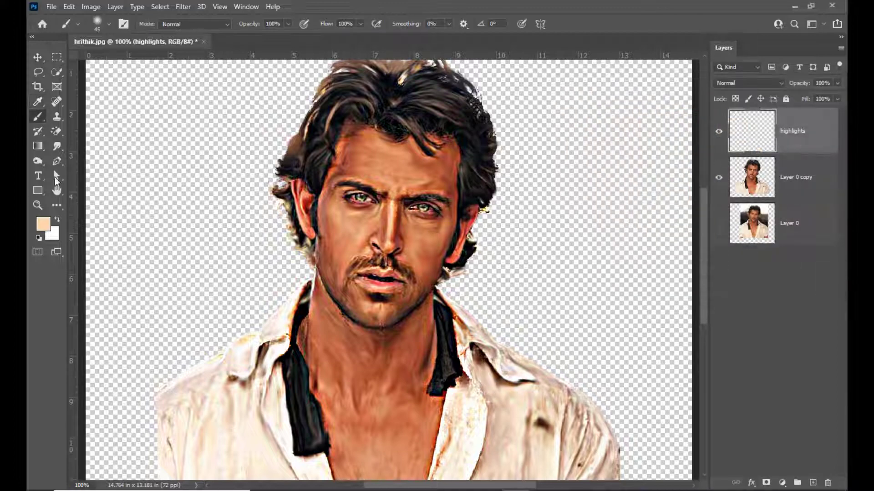
Lower the Brush tool's flow to 14%
{"action": "right_click", "coordinate": [40, 121]}
{"action": "left_click", "coordinate": [67, 117]}
{"action": "left_click", "coordinate": [360, 23]}
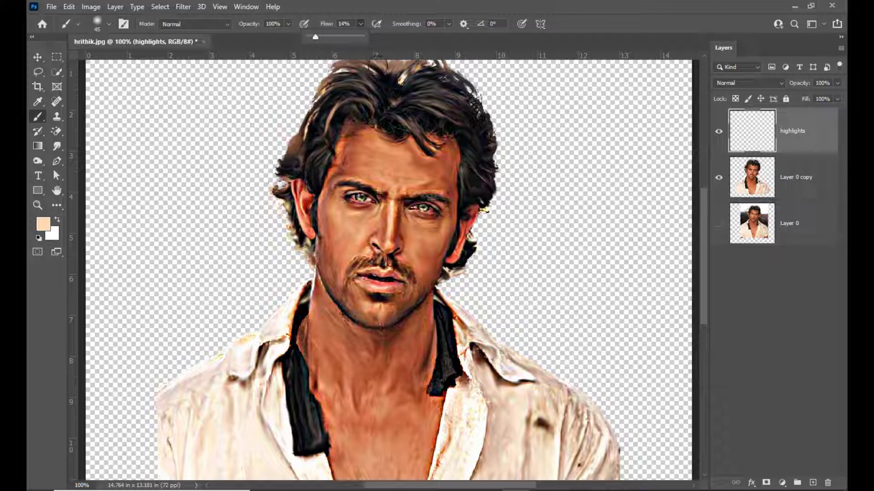
{"action": "left_click", "coordinate": [428, 4]}
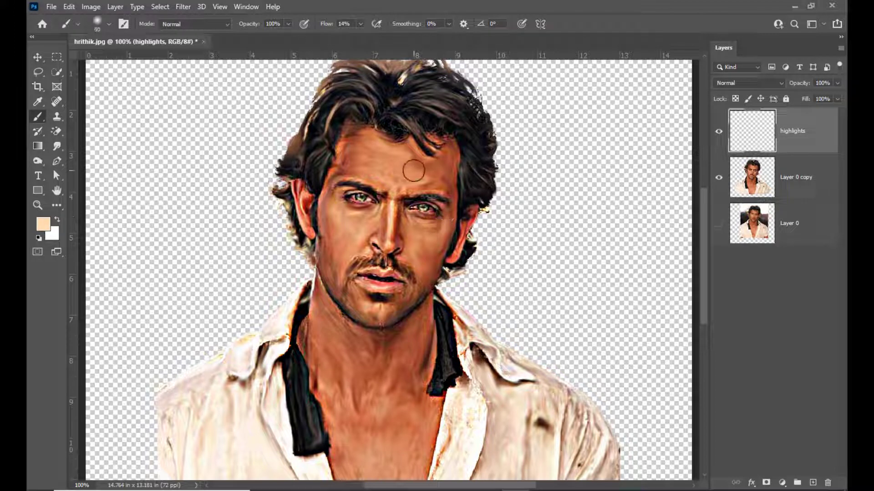
Paint soft peach highlights across the forehead above the eyebrows with a 40-pixel brush
{"action": "key", "text": "bracketleft"}
{"action": "key", "text": "bracketleft"}
{"action": "key", "text": "bracketleft"}
{"action": "key", "text": "bracketright"}
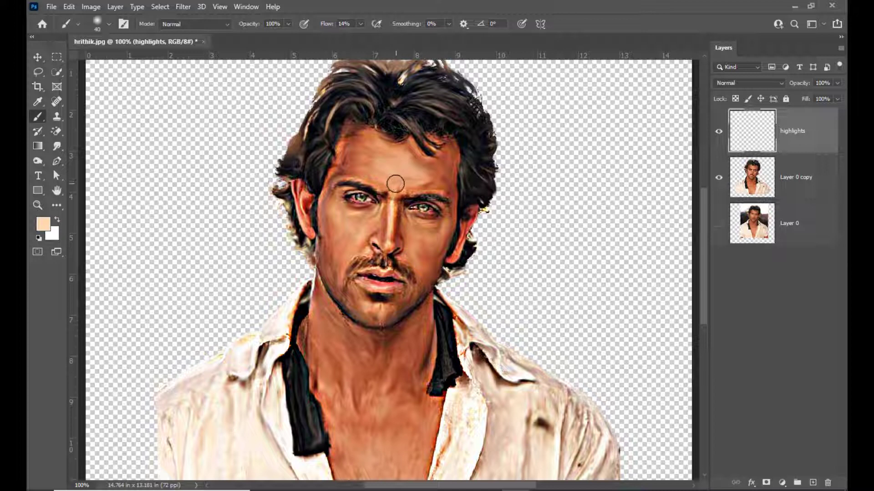
{"action": "left_click_drag", "start_coordinate": [396, 181], "coordinate": [449, 185]}
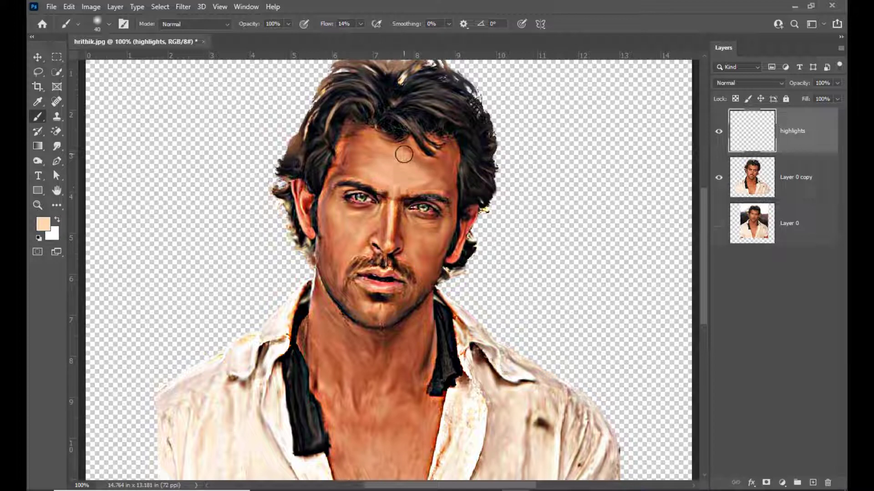
Paint a peach highlight down the bridge of the nose with a smaller 25-pixel brush
{"action": "key", "text": "bracketleft"}
{"action": "key", "text": "bracketleft"}
{"action": "key", "text": "bracketleft"}
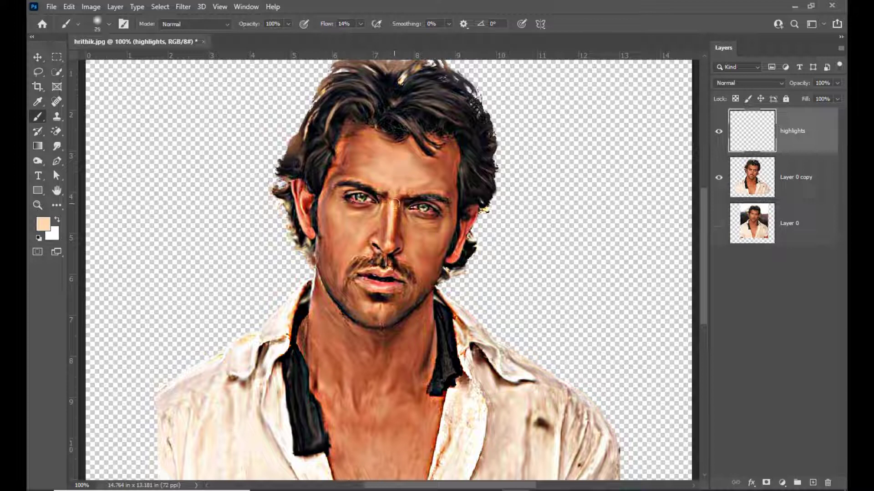
{"action": "left_click_drag", "start_coordinate": [389, 207], "coordinate": [388, 246]}
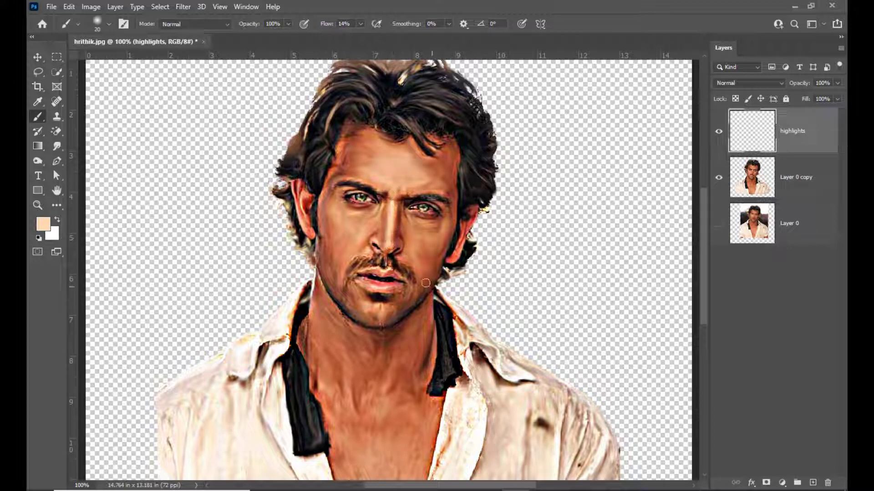
Paint soft peach highlights on both cheeks with a 35-pixel brush on the highlights layer
{"action": "key", "text": "bracketright"}
{"action": "key", "text": "bracketright"}
{"action": "key", "text": "bracketright"}
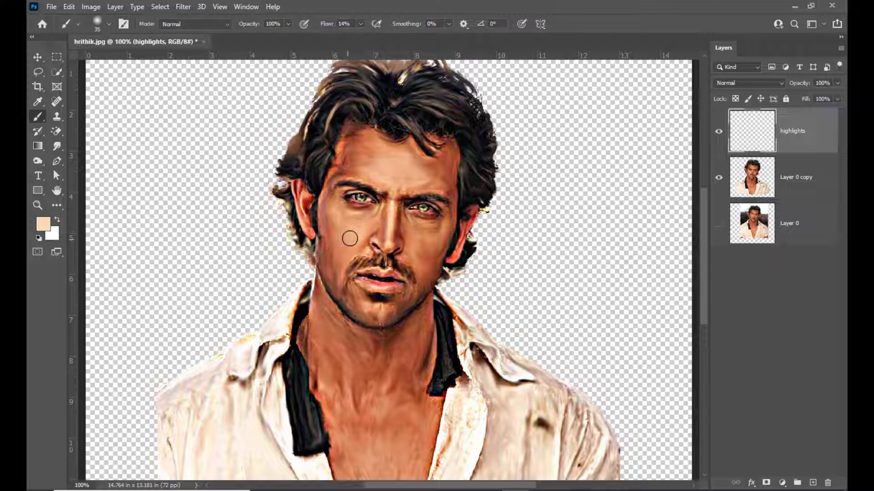
{"action": "left_click_drag", "start_coordinate": [351, 241], "coordinate": [337, 258]}
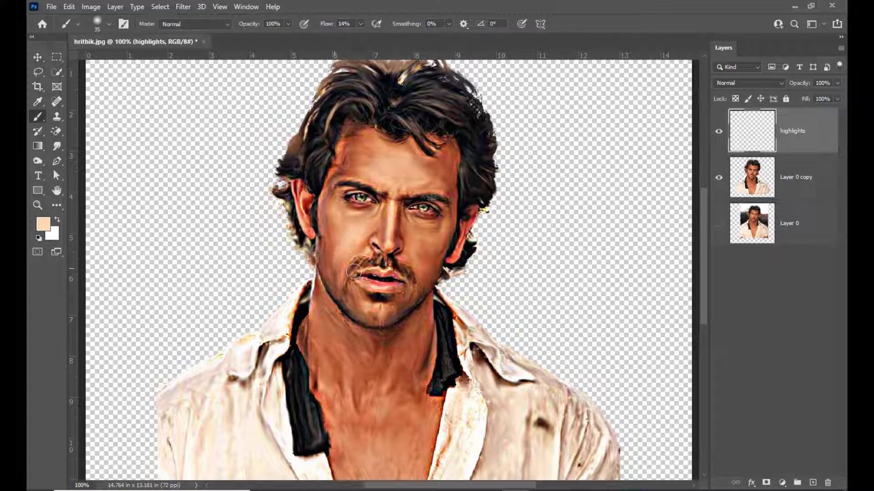
{"action": "mouse_move", "coordinate": [419, 231]}
{"action": "left_mouse_down"}
{"action": "mouse_move", "coordinate": [433, 256]}
{"action": "mouse_move", "coordinate": [417, 237]}
{"action": "mouse_move", "coordinate": [432, 267]}
{"action": "mouse_move", "coordinate": [419, 256]}
{"action": "mouse_move", "coordinate": [425, 280]}
{"action": "left_mouse_up"}
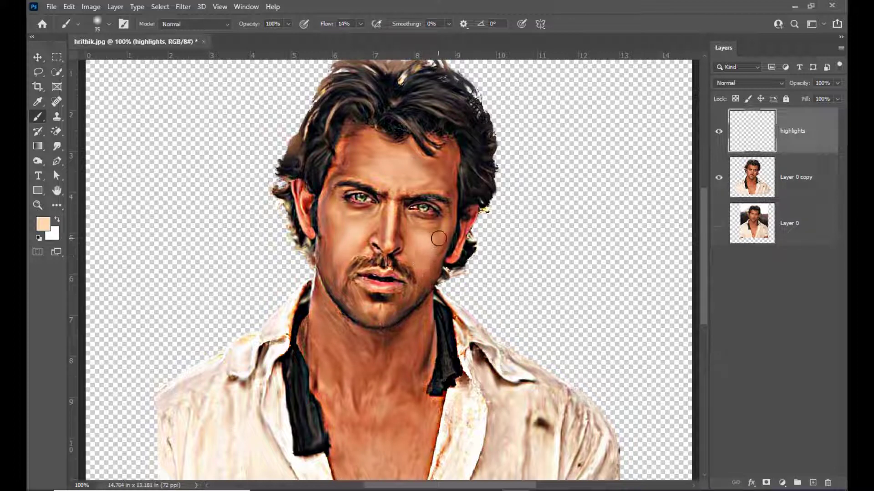
Paint peach highlights down the neck and across the upper chest, reducing the brush to 25 pixels for the narrower areas
{"action": "mouse_move", "coordinate": [403, 361]}
{"action": "left_mouse_down"}
{"action": "mouse_move", "coordinate": [337, 338]}
{"action": "mouse_move", "coordinate": [327, 304]}
{"action": "mouse_move", "coordinate": [336, 357]}
{"action": "mouse_move", "coordinate": [314, 318]}
{"action": "mouse_move", "coordinate": [335, 351]}
{"action": "mouse_move", "coordinate": [330, 327]}
{"action": "mouse_move", "coordinate": [353, 416]}
{"action": "left_mouse_up"}
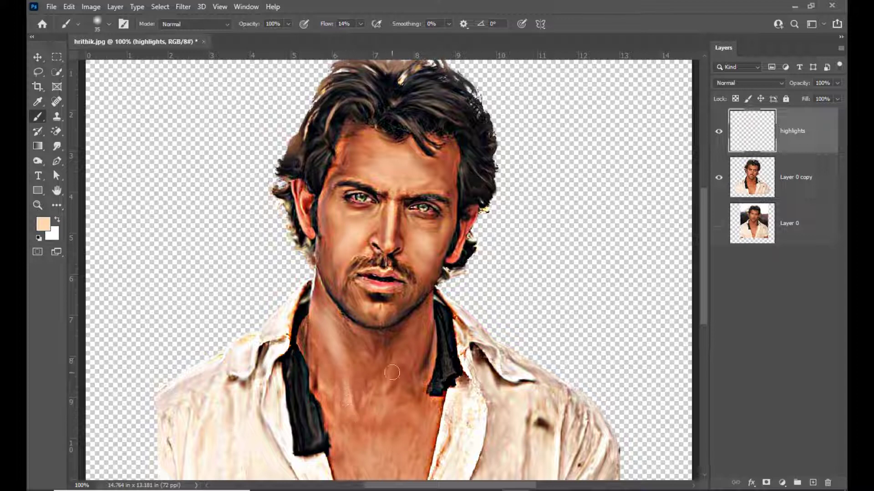
{"action": "key", "text": "bracketleft"}
{"action": "key", "text": "bracketleft"}
{"action": "left_click_drag", "start_coordinate": [392, 368], "coordinate": [375, 417]}
{"action": "key", "text": "bracketleft"}
{"action": "left_click_drag", "start_coordinate": [403, 342], "coordinate": [387, 407]}
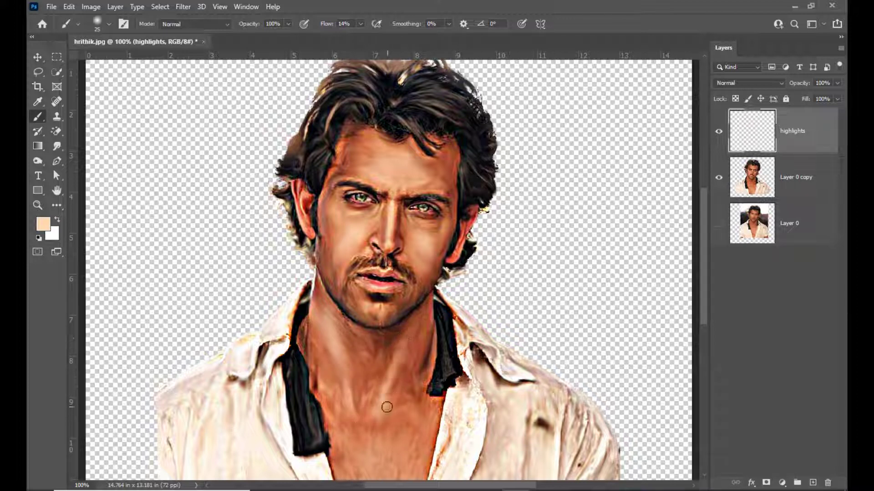
{"action": "left_click_drag", "start_coordinate": [429, 348], "coordinate": [423, 382]}
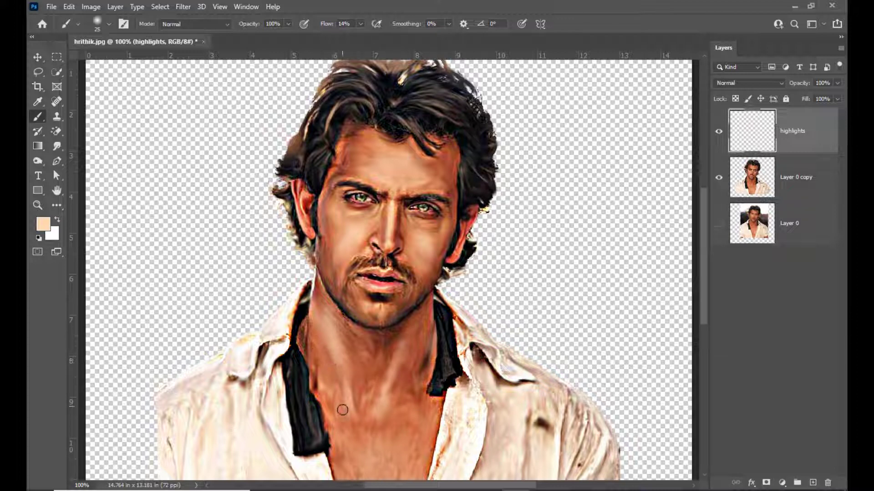
{"action": "mouse_move", "coordinate": [341, 412]}
{"action": "left_mouse_down"}
{"action": "mouse_move", "coordinate": [361, 466]}
{"action": "mouse_move", "coordinate": [348, 475]}
{"action": "mouse_move", "coordinate": [396, 476]}
{"action": "mouse_move", "coordinate": [373, 478]}
{"action": "mouse_move", "coordinate": [395, 431]}
{"action": "left_mouse_up"}
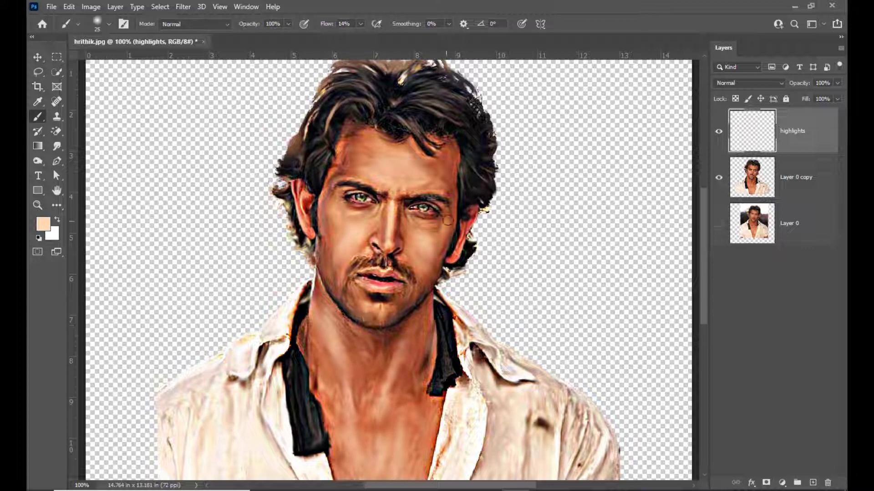
{"action": "key", "text": "bracketleft"}
{"action": "key", "text": "bracketright"}
{"action": "key", "text": "bracketleft"}
{"action": "key", "text": "bracketright"}
{"action": "key", "text": "bracketright"}
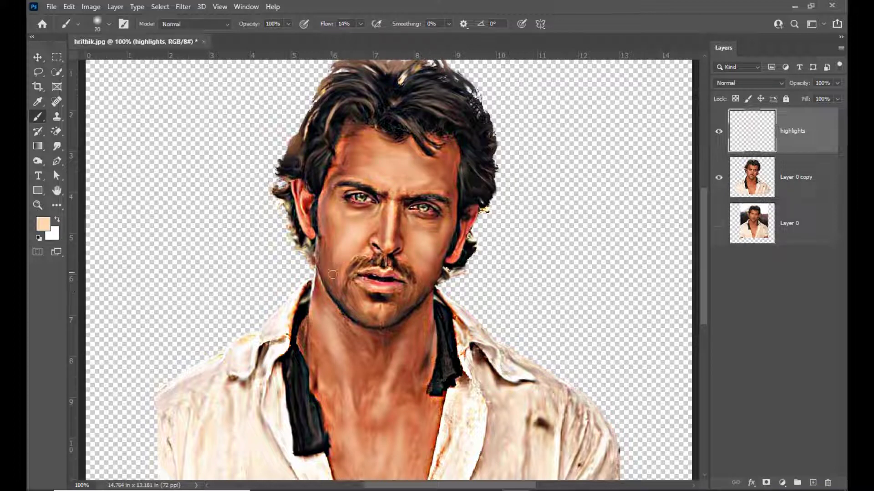
{"action": "key", "text": "bracketright"}
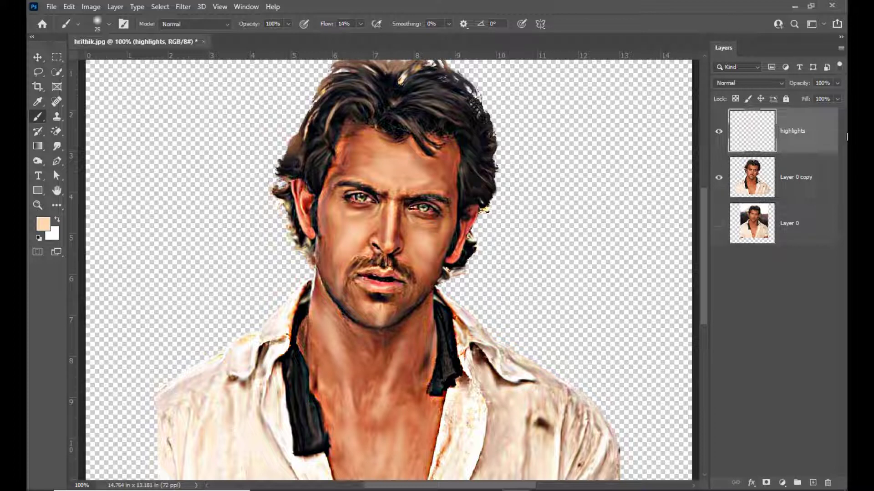
Add a new layer above the highlights layer and name it shadows
{"action": "left_click", "coordinate": [812, 483]}
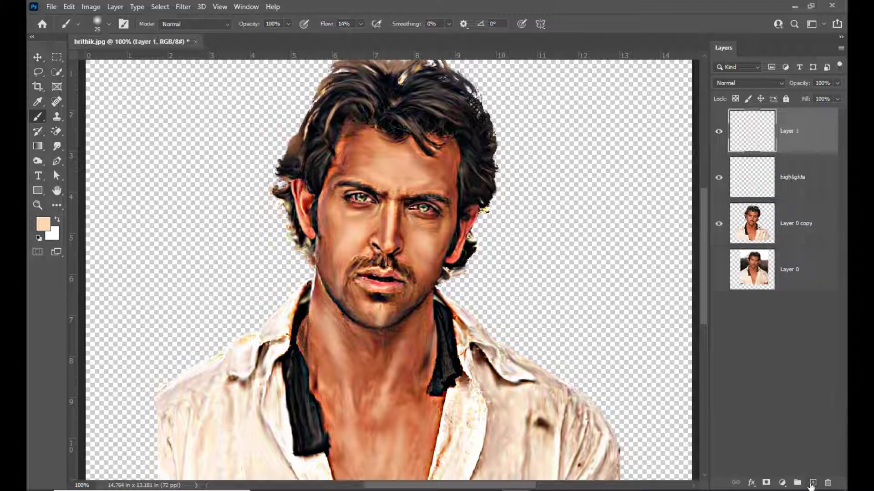
{"action": "double_click", "coordinate": [789, 132]}
{"action": "type", "text": "shadows"}
{"action": "key", "text": "Return"}
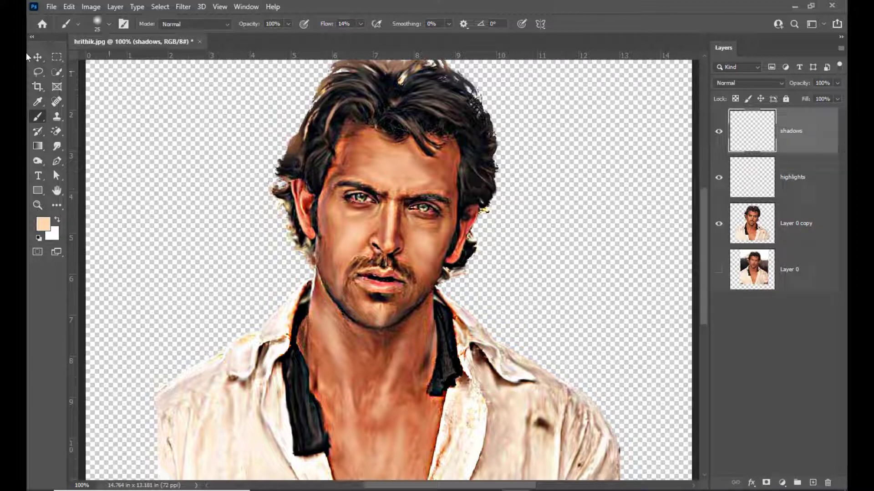
Set the foreground colour to the reddish brown #973f27 sampled from the portrait and return to the Brush tool
{"action": "left_click", "coordinate": [43, 225]}
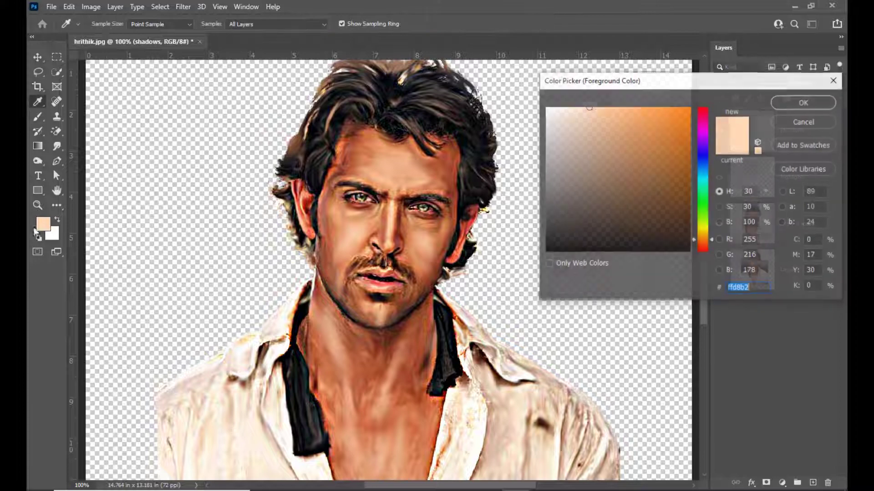
{"action": "left_click_drag", "start_coordinate": [578, 79], "coordinate": [570, 77]}
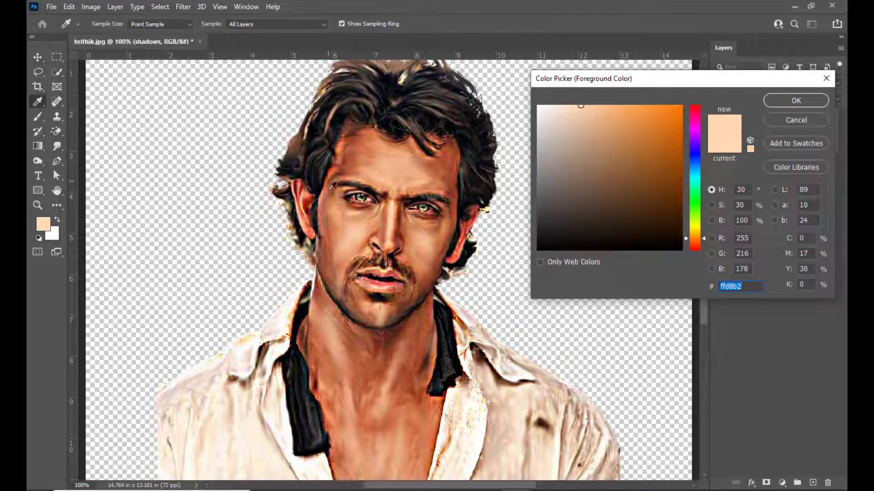
{"action": "left_click", "coordinate": [459, 192]}
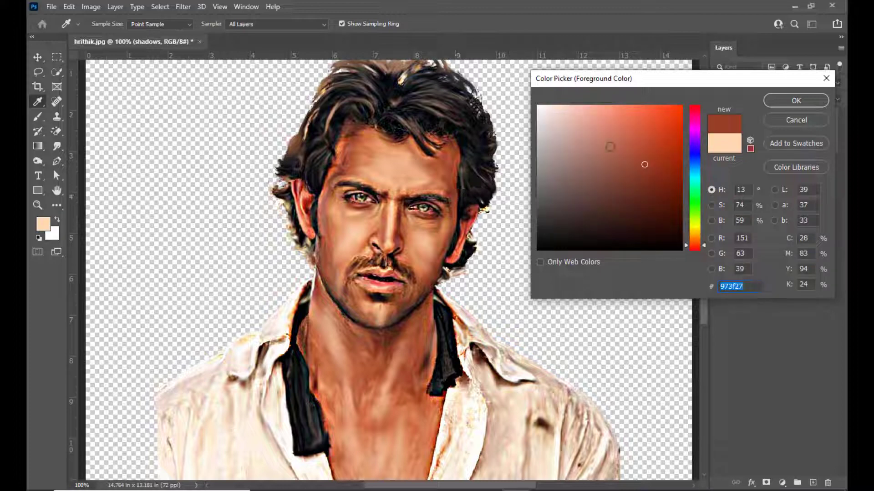
{"action": "left_click", "coordinate": [777, 102]}
{"action": "key", "text": "b"}
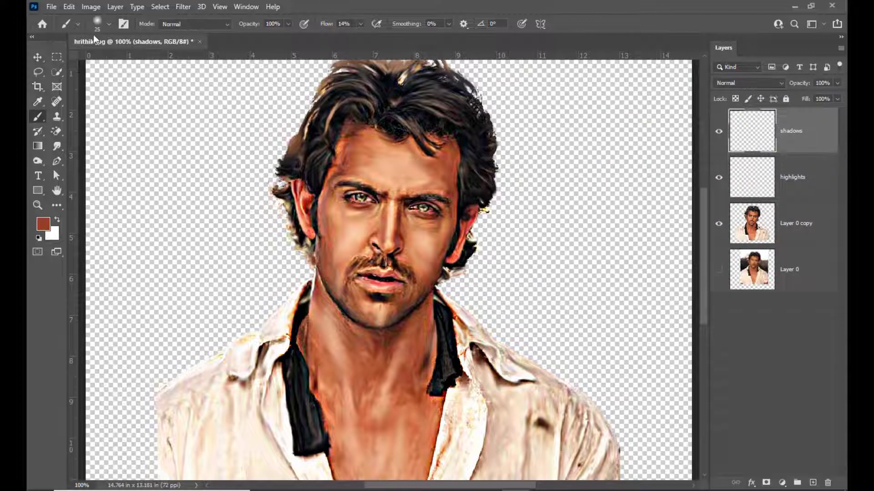
Paint soft reddish-brown shadows along the hairline, the sides of the face and the neck with a 45-pixel brush
{"action": "left_click", "coordinate": [97, 24]}
{"action": "left_click", "coordinate": [494, 2]}
{"action": "key", "text": "bracketright"}
{"action": "mouse_move", "coordinate": [355, 130]}
{"action": "left_mouse_down"}
{"action": "mouse_move", "coordinate": [385, 132]}
{"action": "mouse_move", "coordinate": [367, 132]}
{"action": "mouse_move", "coordinate": [368, 125]}
{"action": "mouse_move", "coordinate": [358, 127]}
{"action": "mouse_move", "coordinate": [400, 136]}
{"action": "mouse_move", "coordinate": [389, 150]}
{"action": "mouse_move", "coordinate": [389, 141]}
{"action": "mouse_move", "coordinate": [360, 131]}
{"action": "mouse_move", "coordinate": [338, 160]}
{"action": "mouse_move", "coordinate": [346, 141]}
{"action": "mouse_move", "coordinate": [343, 149]}
{"action": "mouse_move", "coordinate": [367, 128]}
{"action": "mouse_move", "coordinate": [383, 139]}
{"action": "mouse_move", "coordinate": [359, 131]}
{"action": "mouse_move", "coordinate": [337, 148]}
{"action": "mouse_move", "coordinate": [348, 139]}
{"action": "mouse_move", "coordinate": [324, 214]}
{"action": "mouse_move", "coordinate": [323, 197]}
{"action": "mouse_move", "coordinate": [322, 249]}
{"action": "mouse_move", "coordinate": [316, 216]}
{"action": "mouse_move", "coordinate": [329, 304]}
{"action": "mouse_move", "coordinate": [318, 271]}
{"action": "mouse_move", "coordinate": [333, 318]}
{"action": "mouse_move", "coordinate": [362, 347]}
{"action": "mouse_move", "coordinate": [360, 335]}
{"action": "mouse_move", "coordinate": [371, 377]}
{"action": "mouse_move", "coordinate": [355, 352]}
{"action": "mouse_move", "coordinate": [370, 364]}
{"action": "mouse_move", "coordinate": [381, 343]}
{"action": "mouse_move", "coordinate": [381, 368]}
{"action": "left_mouse_up"}
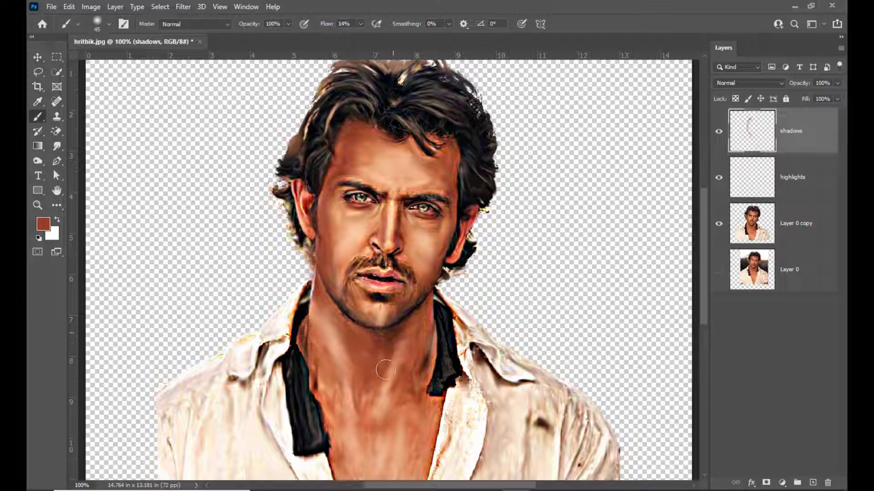
{"action": "mouse_move", "coordinate": [377, 141]}
{"action": "left_mouse_down"}
{"action": "mouse_move", "coordinate": [408, 148]}
{"action": "mouse_move", "coordinate": [437, 141]}
{"action": "mouse_move", "coordinate": [443, 173]}
{"action": "mouse_move", "coordinate": [443, 152]}
{"action": "mouse_move", "coordinate": [458, 180]}
{"action": "mouse_move", "coordinate": [425, 317]}
{"action": "mouse_move", "coordinate": [369, 372]}
{"action": "mouse_move", "coordinate": [359, 340]}
{"action": "mouse_move", "coordinate": [362, 375]}
{"action": "mouse_move", "coordinate": [353, 357]}
{"action": "mouse_move", "coordinate": [346, 382]}
{"action": "mouse_move", "coordinate": [318, 303]}
{"action": "mouse_move", "coordinate": [304, 364]}
{"action": "mouse_move", "coordinate": [311, 349]}
{"action": "mouse_move", "coordinate": [324, 411]}
{"action": "mouse_move", "coordinate": [420, 362]}
{"action": "mouse_move", "coordinate": [432, 326]}
{"action": "mouse_move", "coordinate": [416, 382]}
{"action": "left_mouse_up"}
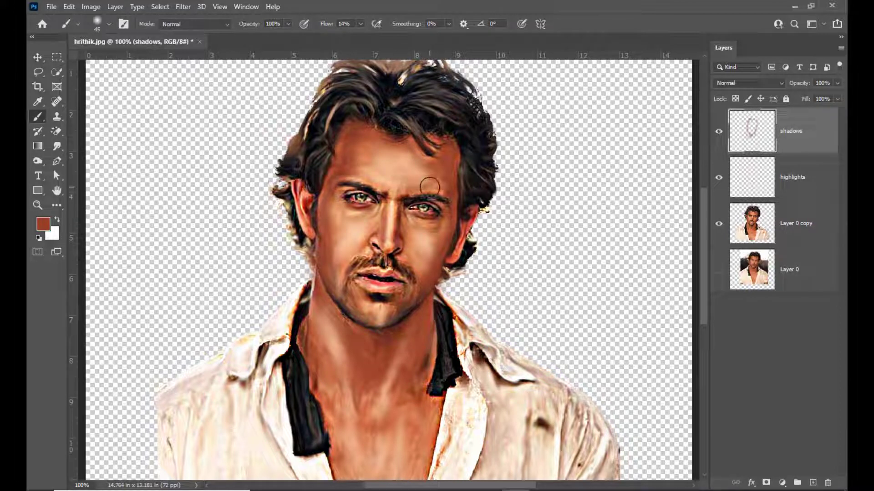
Shade around the eyes and along the sides of the nose with a 30-pixel reddish-brown brush
{"action": "key", "text": "bracketleft"}
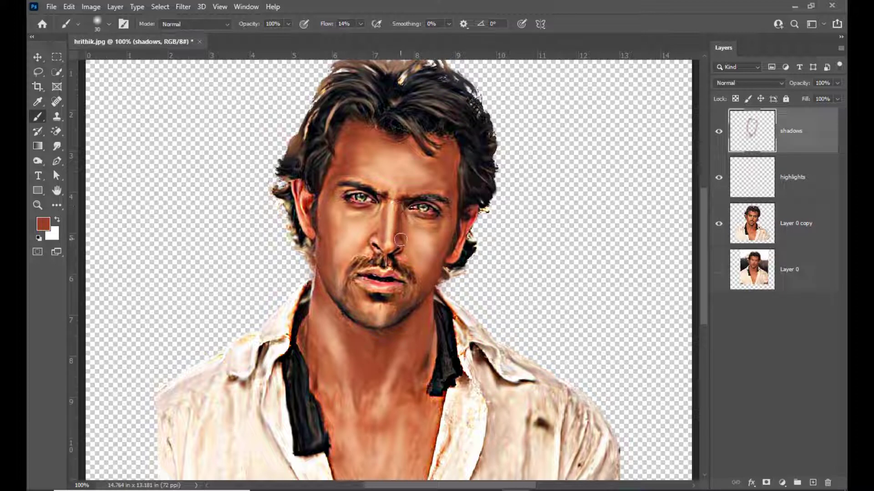
{"action": "left_click_drag", "start_coordinate": [406, 215], "coordinate": [434, 228]}
{"action": "mouse_move", "coordinate": [377, 225]}
{"action": "left_mouse_down"}
{"action": "mouse_move", "coordinate": [375, 211]}
{"action": "mouse_move", "coordinate": [373, 218]}
{"action": "mouse_move", "coordinate": [346, 210]}
{"action": "mouse_move", "coordinate": [362, 216]}
{"action": "mouse_move", "coordinate": [382, 205]}
{"action": "mouse_move", "coordinate": [372, 216]}
{"action": "mouse_move", "coordinate": [409, 201]}
{"action": "left_mouse_up"}
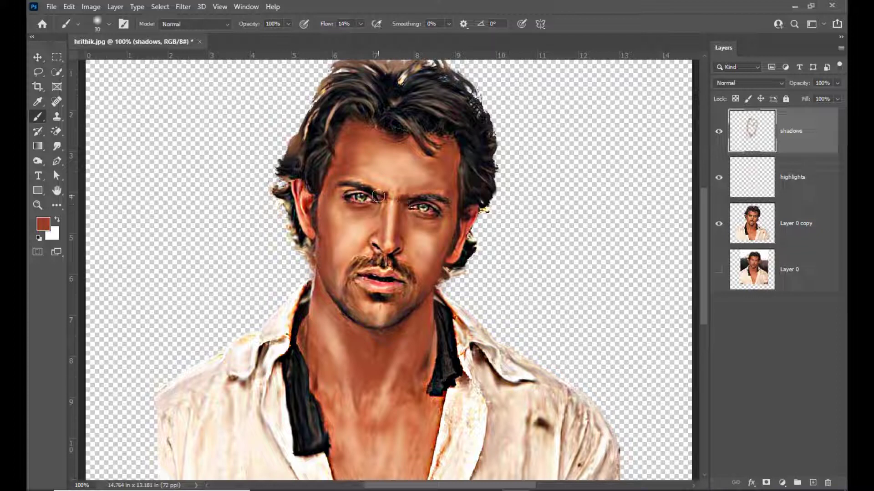
Deepen the shadows at the temple and cheek edge and over the neck and chest with a 35-pixel brush
{"action": "key", "text": "bracketright"}
{"action": "left_click_drag", "start_coordinate": [328, 202], "coordinate": [326, 252]}
{"action": "mouse_move", "coordinate": [331, 314]}
{"action": "left_mouse_down"}
{"action": "mouse_move", "coordinate": [314, 283]}
{"action": "mouse_move", "coordinate": [336, 343]}
{"action": "mouse_move", "coordinate": [335, 391]}
{"action": "mouse_move", "coordinate": [328, 352]}
{"action": "mouse_move", "coordinate": [336, 386]}
{"action": "mouse_move", "coordinate": [318, 333]}
{"action": "mouse_move", "coordinate": [309, 337]}
{"action": "mouse_move", "coordinate": [342, 464]}
{"action": "mouse_move", "coordinate": [400, 409]}
{"action": "mouse_move", "coordinate": [414, 358]}
{"action": "mouse_move", "coordinate": [431, 351]}
{"action": "mouse_move", "coordinate": [412, 423]}
{"action": "mouse_move", "coordinate": [418, 443]}
{"action": "left_mouse_up"}
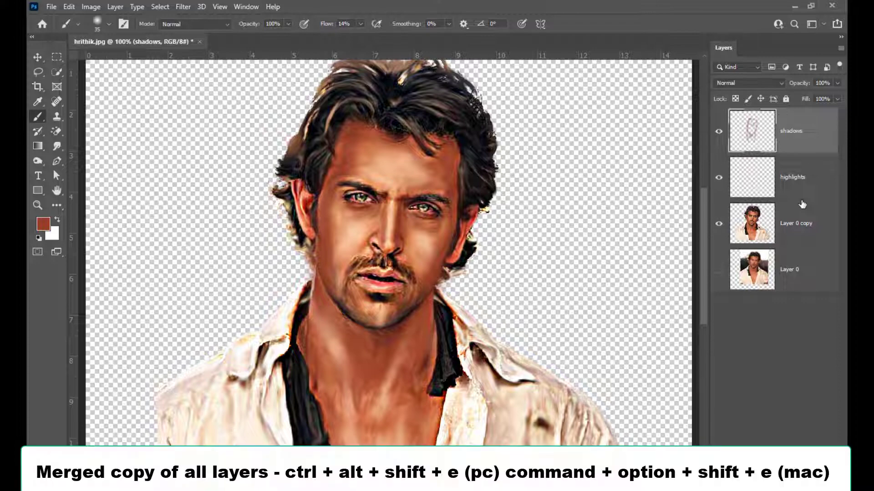
Create a merged copy of all visible layers as a new layer above the shadows layer
{"action": "key", "text": "ctrl+alt+shift+e"}
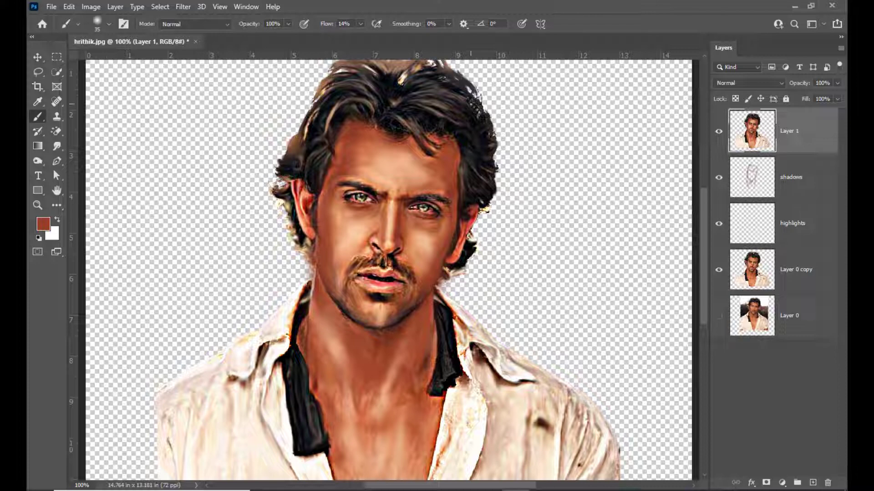
{"action": "key", "text": "ctrl+minus"}
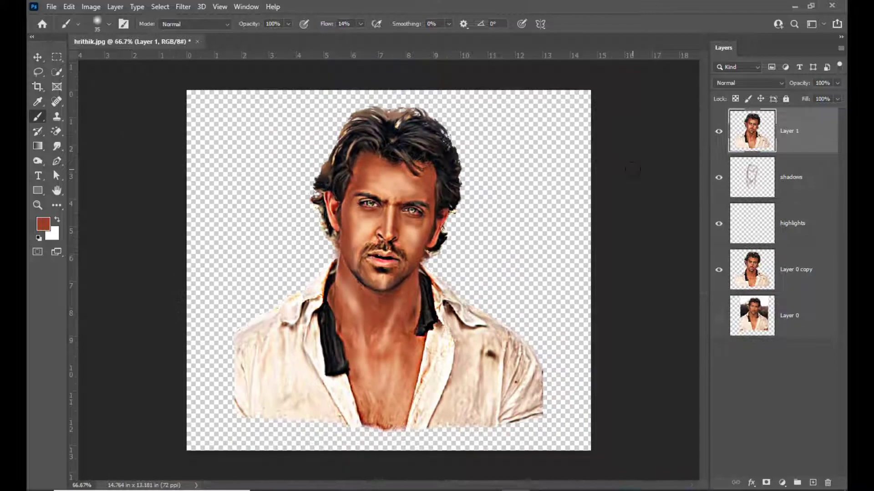
{"action": "key", "text": "ctrl+plus"}
{"action": "key", "text": "ctrl+minus"}
Add an empty layer above the merged portrait and set its blend mode to Color
{"action": "left_click", "coordinate": [813, 482]}
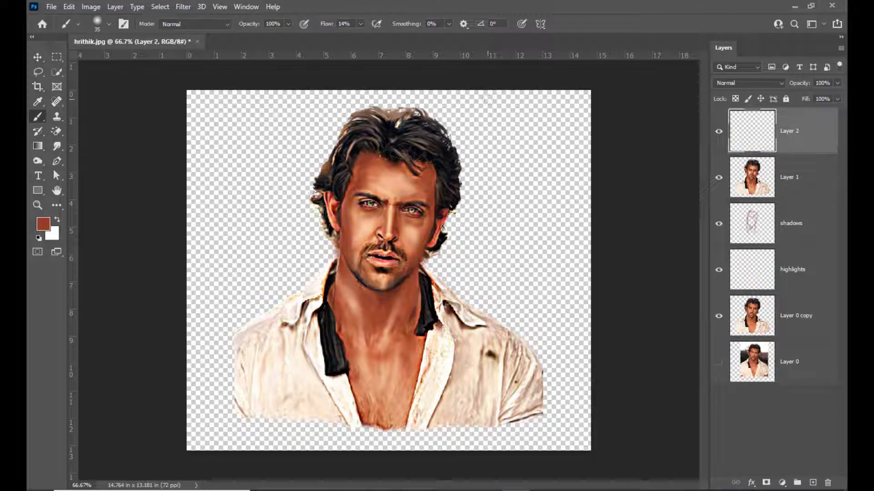
{"action": "left_click", "coordinate": [751, 84]}
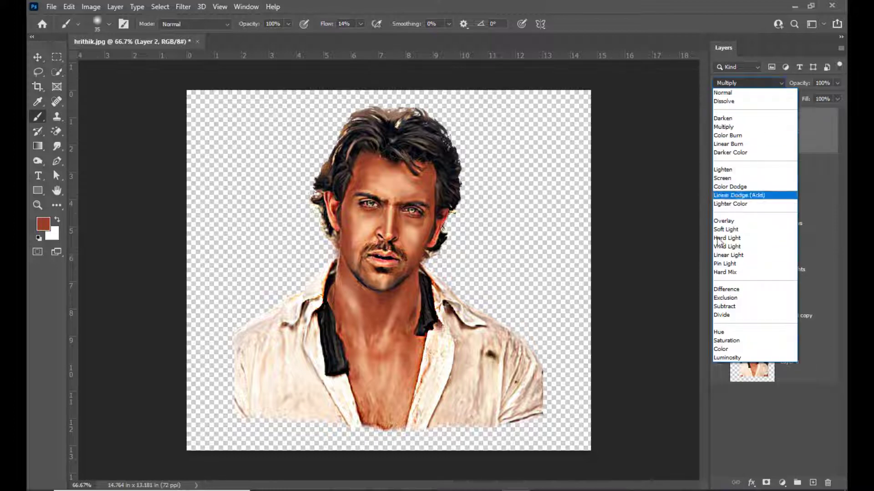
{"action": "left_click", "coordinate": [723, 353]}
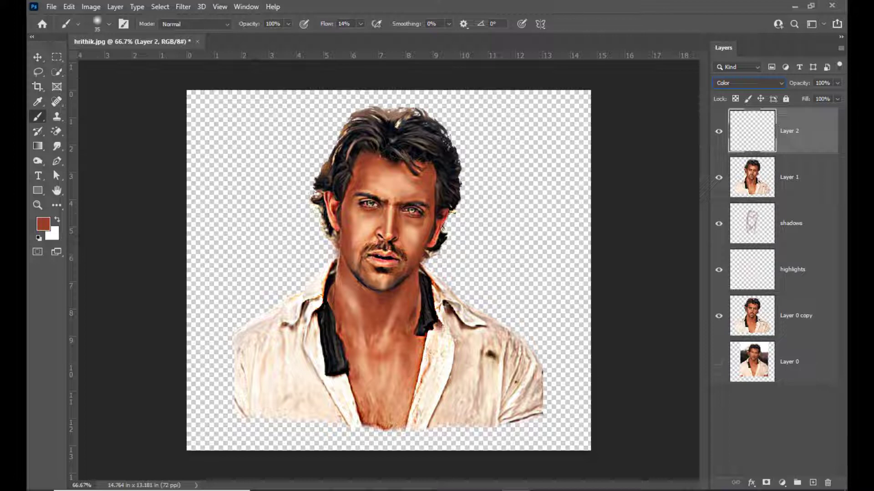
Set the foreground colour to a dark saturated green for painting with the Soft Round brush
{"action": "right_click", "coordinate": [37, 117]}
{"action": "left_click", "coordinate": [84, 115]}
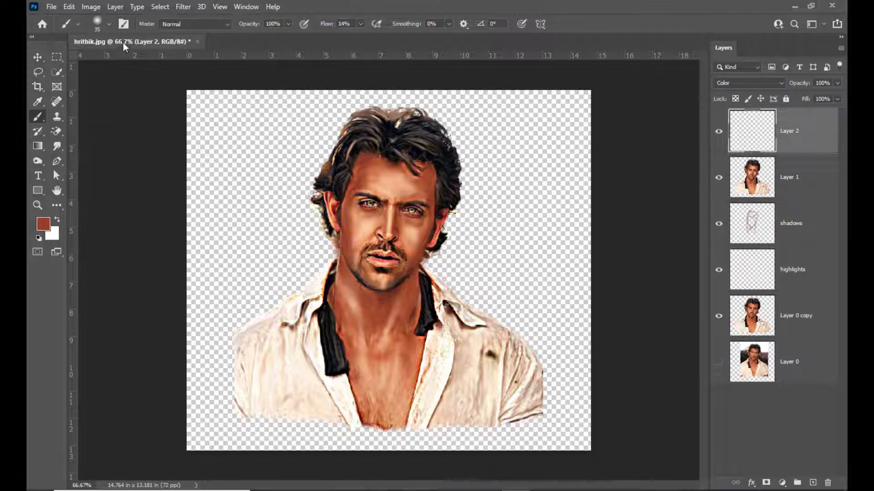
{"action": "left_click", "coordinate": [109, 24]}
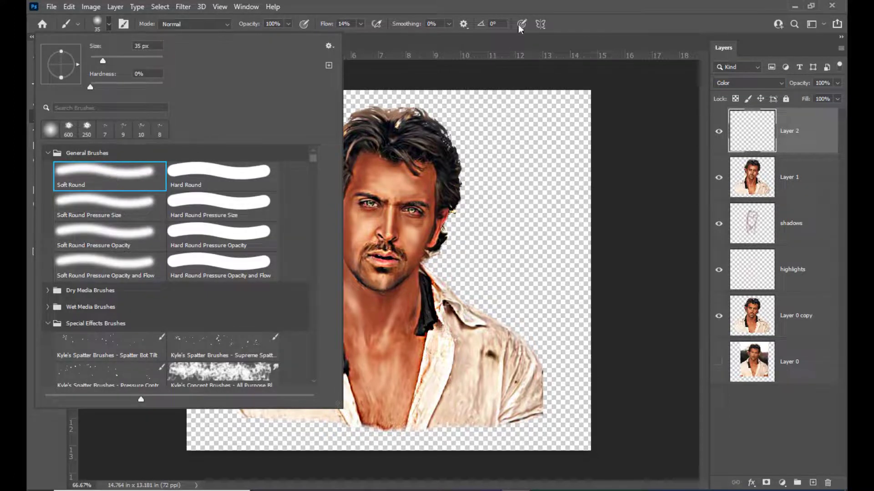
{"action": "key", "text": "Escape"}
{"action": "left_click", "coordinate": [43, 223]}
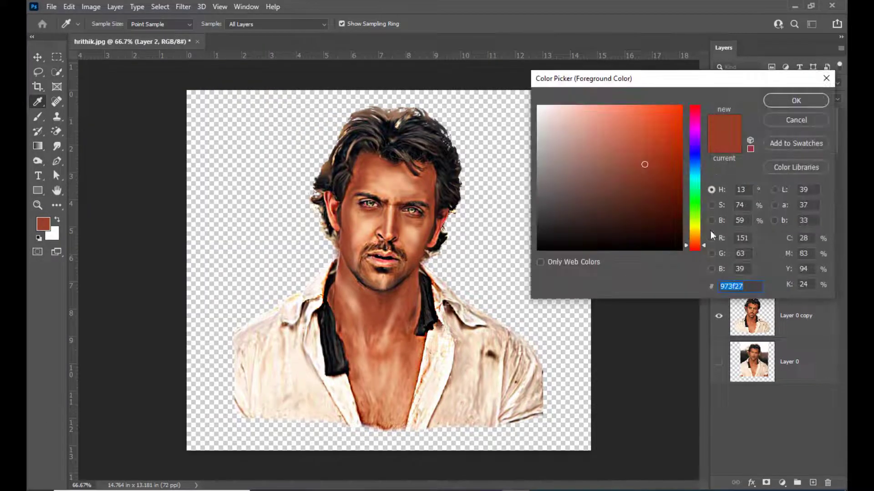
{"action": "left_click", "coordinate": [696, 207]}
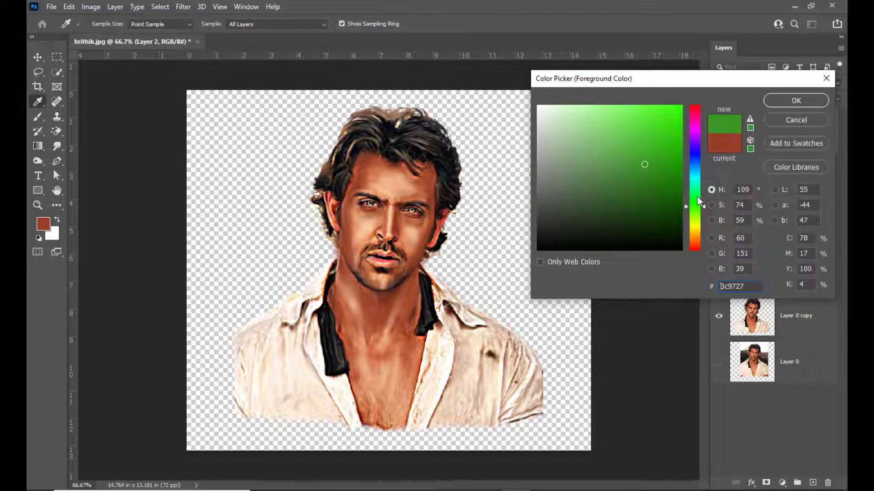
{"action": "left_click", "coordinate": [697, 197]}
{"action": "left_click", "coordinate": [679, 108]}
{"action": "left_click", "coordinate": [694, 211]}
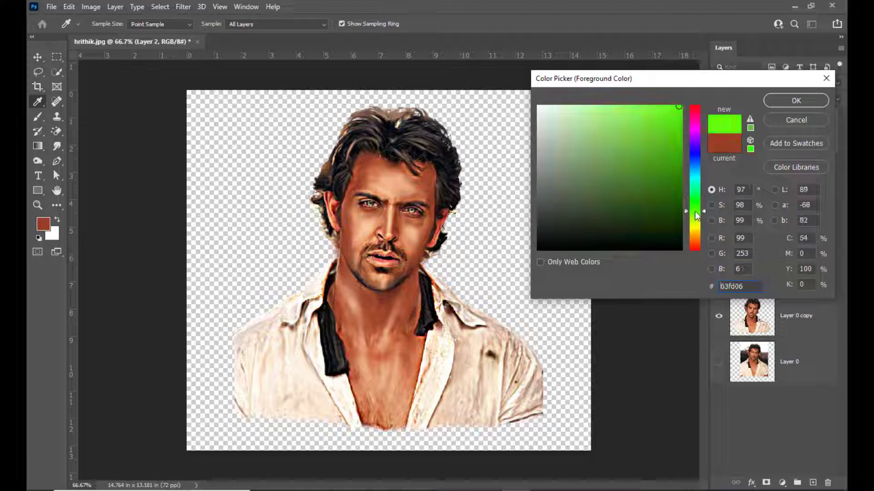
{"action": "left_click", "coordinate": [678, 176]}
{"action": "left_click", "coordinate": [785, 105]}
{"action": "key", "text": "b"}
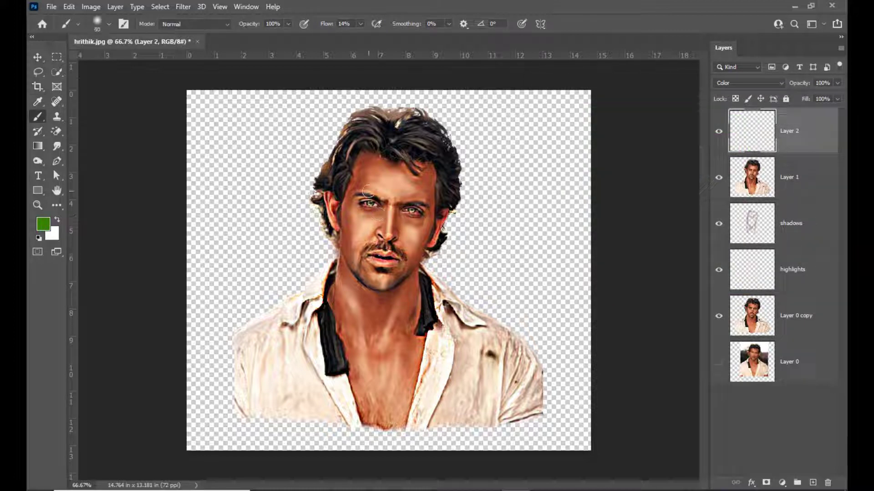
Enlarge the brush to 200 pixels and paint a green tint over the hair on the image's left side
{"action": "key", "text": "bracketright"}
{"action": "key", "text": "bracketright"}
{"action": "key", "text": "bracketright"}
{"action": "key", "text": "bracketright"}
{"action": "key", "text": "bracketright"}
{"action": "key", "text": "bracketright"}
{"action": "key", "text": "bracketright"}
{"action": "key", "text": "bracketright"}
{"action": "key", "text": "bracketright"}
{"action": "key", "text": "bracketright"}
{"action": "key", "text": "bracketright"}
{"action": "key", "text": "bracketright"}
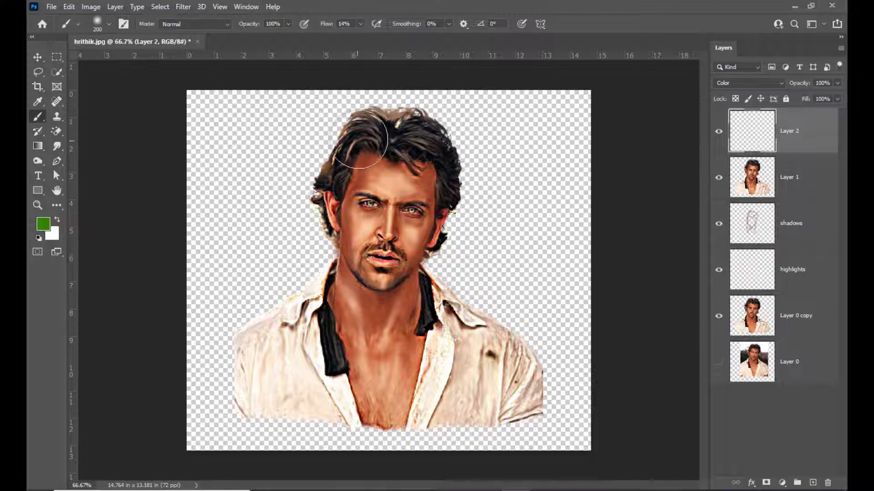
{"action": "mouse_move", "coordinate": [333, 196]}
{"action": "left_mouse_down"}
{"action": "mouse_move", "coordinate": [331, 243]}
{"action": "mouse_move", "coordinate": [335, 236]}
{"action": "mouse_move", "coordinate": [347, 248]}
{"action": "mouse_move", "coordinate": [313, 184]}
{"action": "mouse_move", "coordinate": [334, 136]}
{"action": "left_mouse_up"}
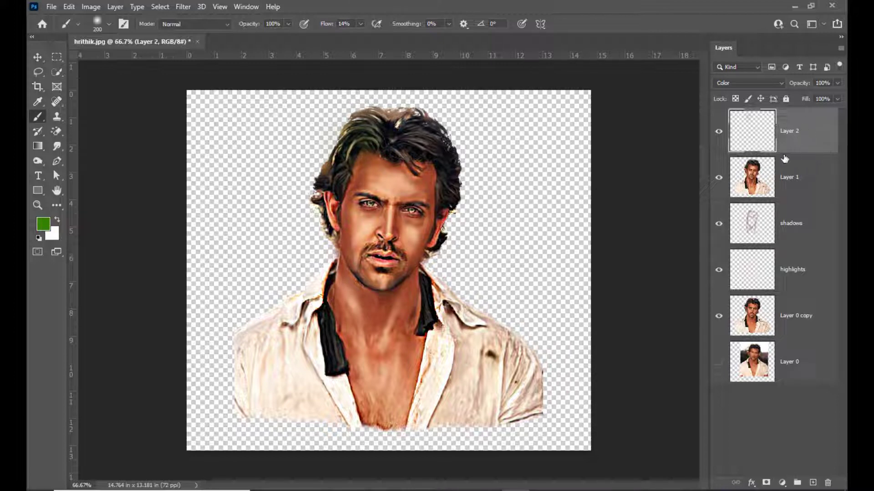
Clip the Color-mode tint layer to the merged portrait layer below it and rename it duallighting
{"action": "left_click", "coordinate": [814, 153], "text": "alt"}
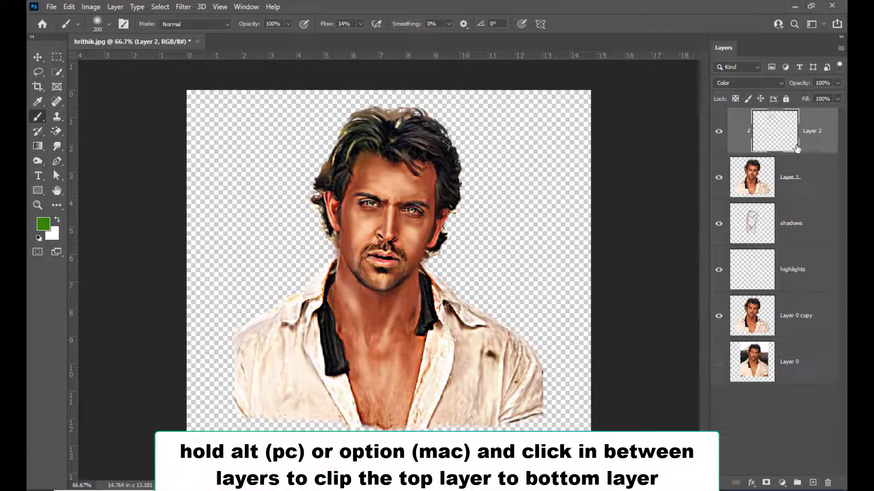
{"action": "double_click", "coordinate": [813, 133]}
{"action": "type", "text": "dula"}
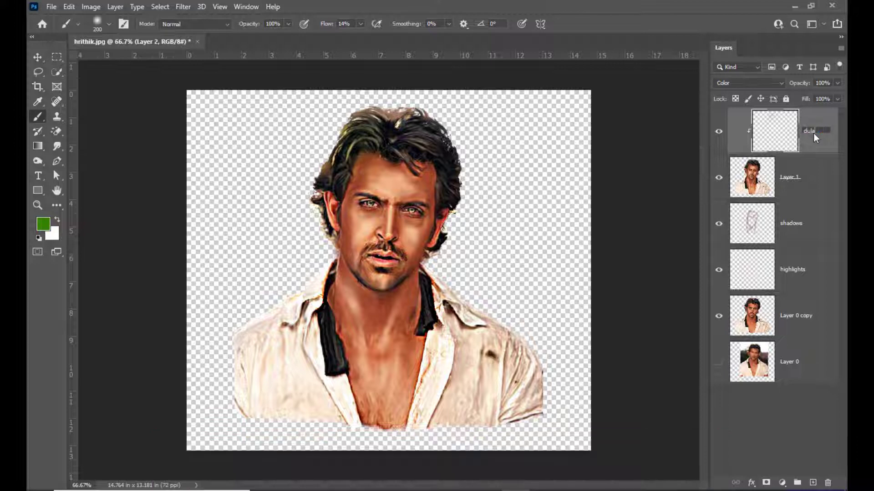
{"action": "key", "text": "BackSpace"}
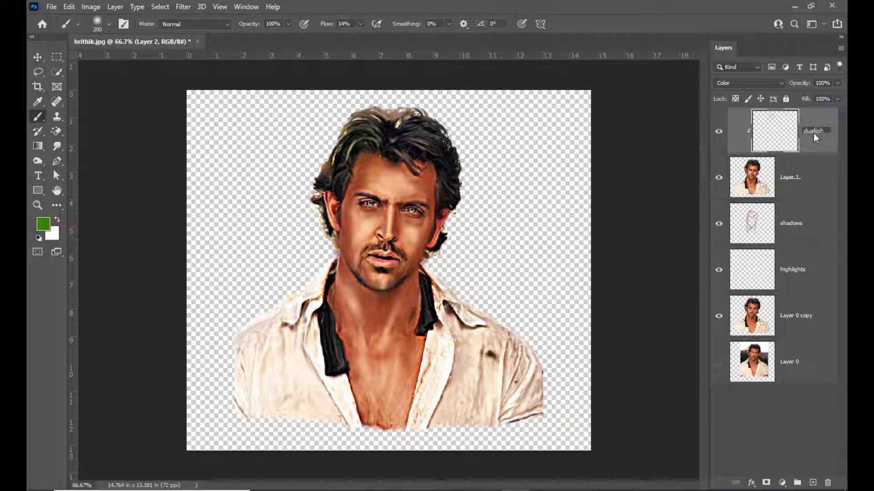
{"action": "type", "text": "lighting"}
{"action": "key", "text": "Return"}
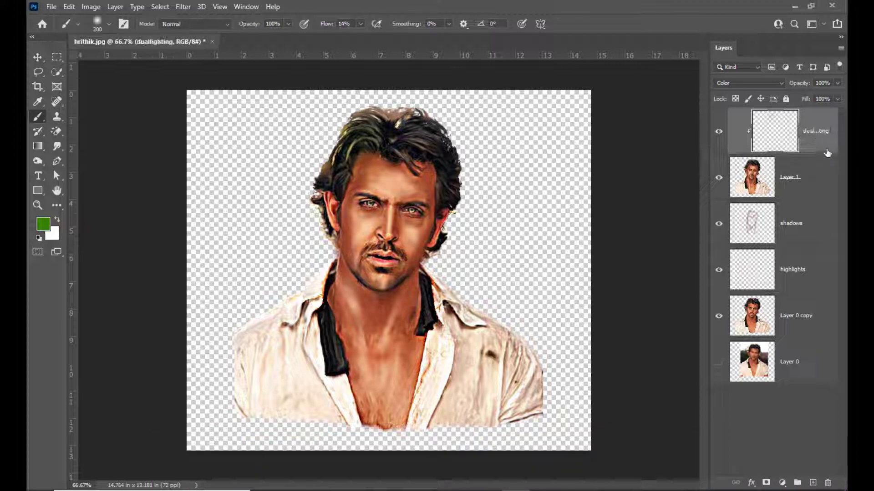
Paint the green tint over the hair, face edge, collar and shoulder on the image's left side
{"action": "mouse_move", "coordinate": [331, 144]}
{"action": "left_mouse_down"}
{"action": "mouse_move", "coordinate": [323, 159]}
{"action": "mouse_move", "coordinate": [326, 257]}
{"action": "mouse_move", "coordinate": [301, 292]}
{"action": "mouse_move", "coordinate": [211, 327]}
{"action": "mouse_move", "coordinate": [356, 146]}
{"action": "mouse_move", "coordinate": [371, 156]}
{"action": "mouse_move", "coordinate": [358, 171]}
{"action": "mouse_move", "coordinate": [382, 136]}
{"action": "mouse_move", "coordinate": [414, 136]}
{"action": "left_mouse_up"}
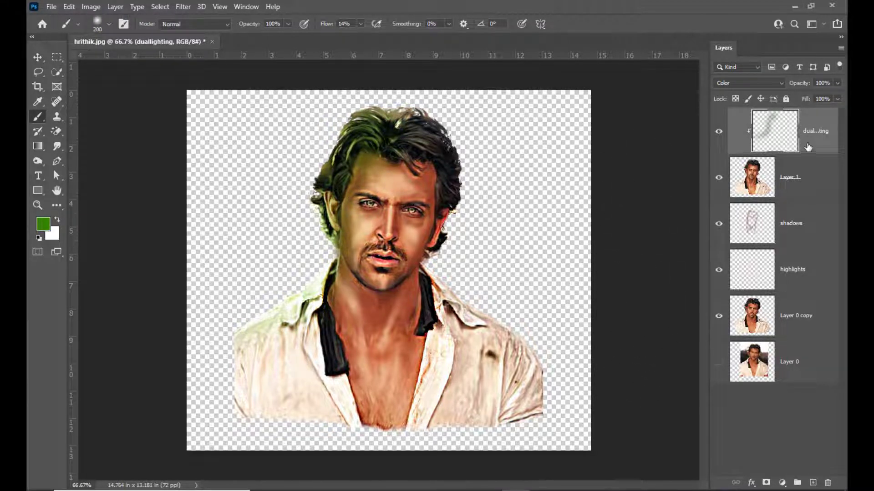
Add a second layer clipped to the merged portrait above the green tint and name it duallighting2
{"action": "left_click", "coordinate": [812, 483]}
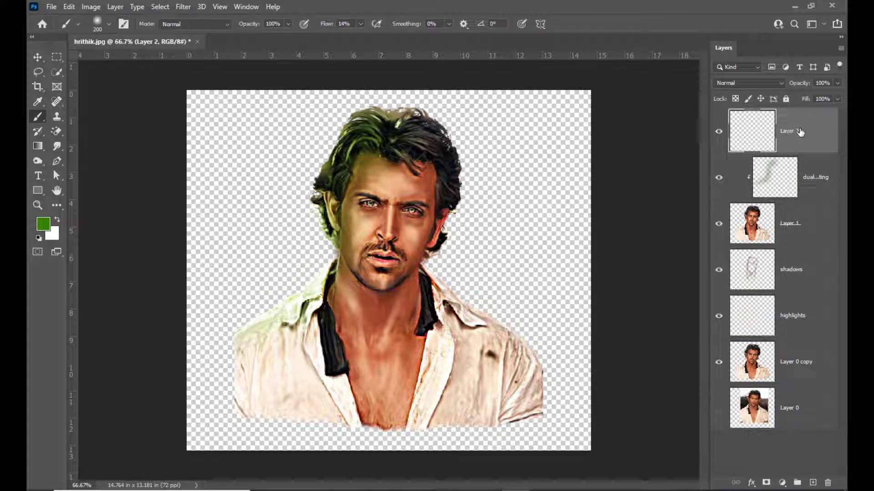
{"action": "left_click", "coordinate": [814, 154], "text": "alt"}
{"action": "double_click", "coordinate": [814, 132]}
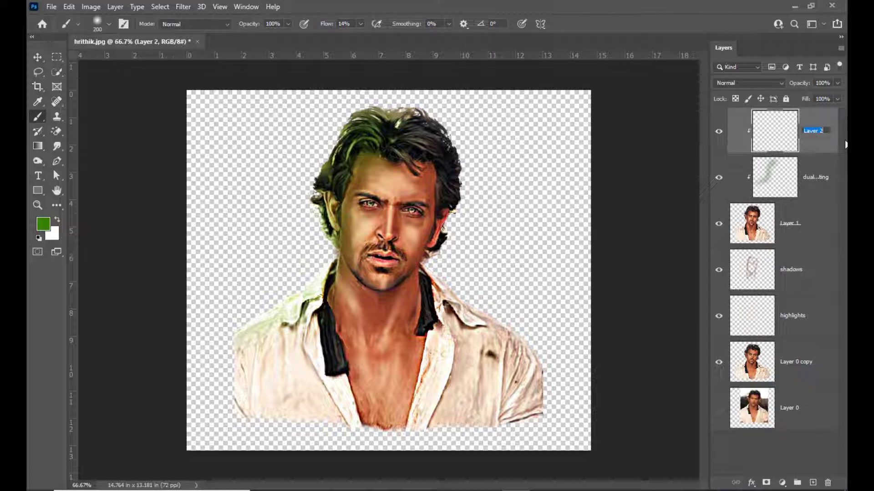
{"action": "type", "text": "dual"}
{"action": "type", "text": "lighting"}
{"action": "type", "text": "2"}
{"action": "key", "text": "Return"}
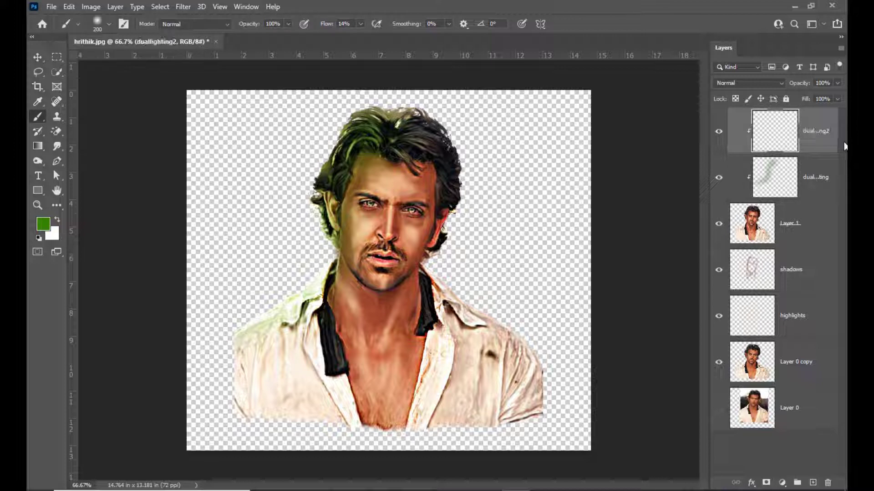
Set the foreground colour to bright red fc0303 and paint it over the hair, ear, collar and shoulder on the image's right side
{"action": "left_click", "coordinate": [43, 223]}
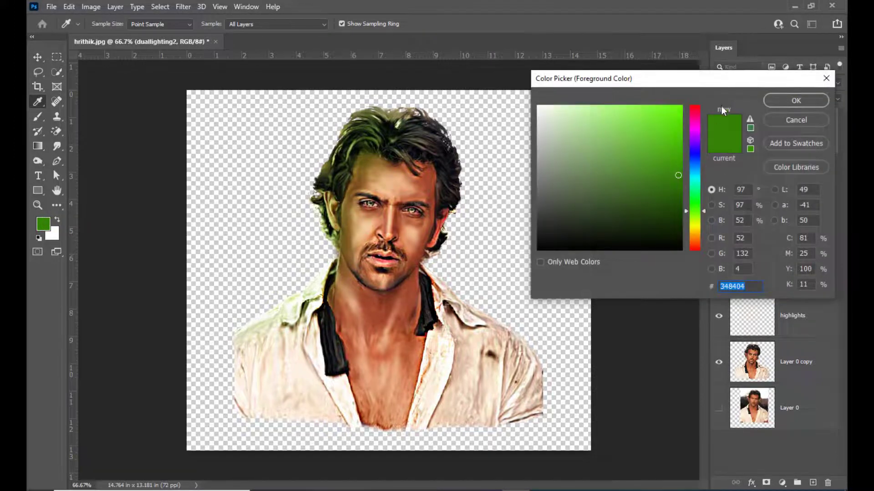
{"action": "left_click", "coordinate": [697, 111]}
{"action": "left_click", "coordinate": [682, 106]}
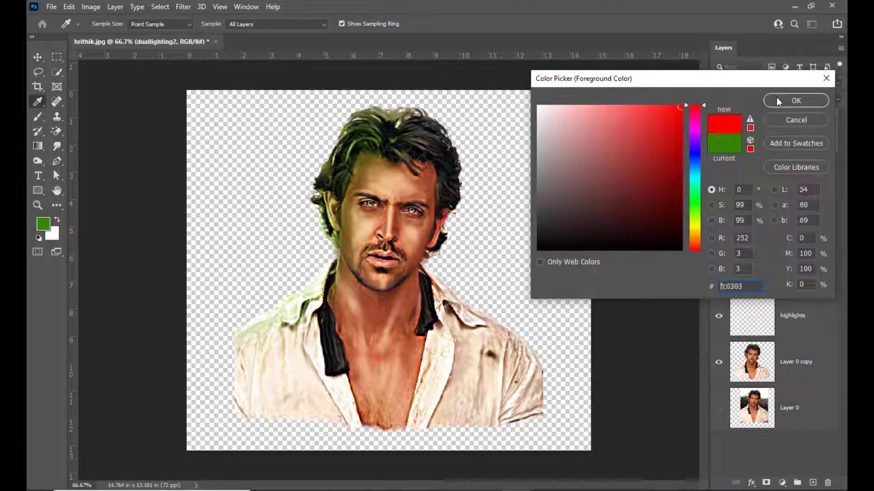
{"action": "left_click", "coordinate": [796, 100]}
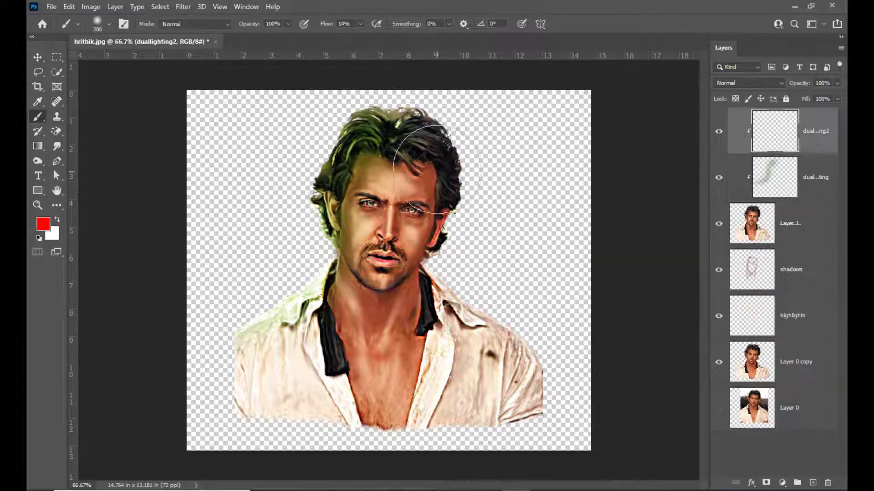
{"action": "mouse_move", "coordinate": [429, 146]}
{"action": "left_mouse_down"}
{"action": "mouse_move", "coordinate": [452, 257]}
{"action": "mouse_move", "coordinate": [445, 273]}
{"action": "mouse_move", "coordinate": [453, 312]}
{"action": "mouse_move", "coordinate": [503, 335]}
{"action": "mouse_move", "coordinate": [541, 370]}
{"action": "mouse_move", "coordinate": [519, 337]}
{"action": "mouse_move", "coordinate": [558, 359]}
{"action": "left_mouse_up"}
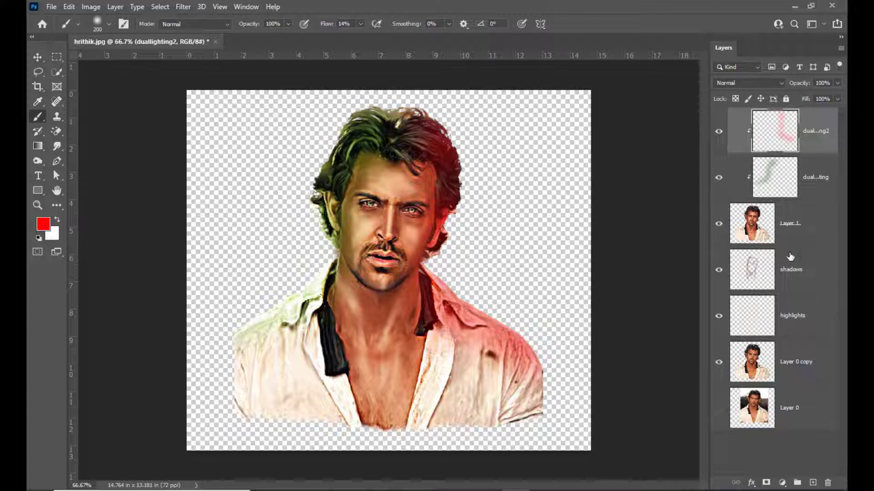
Add an unclipped layer above duallighting2 in Color blend mode and reduce the brush size to 80 pixels
{"action": "key", "text": "ctrl+plus"}
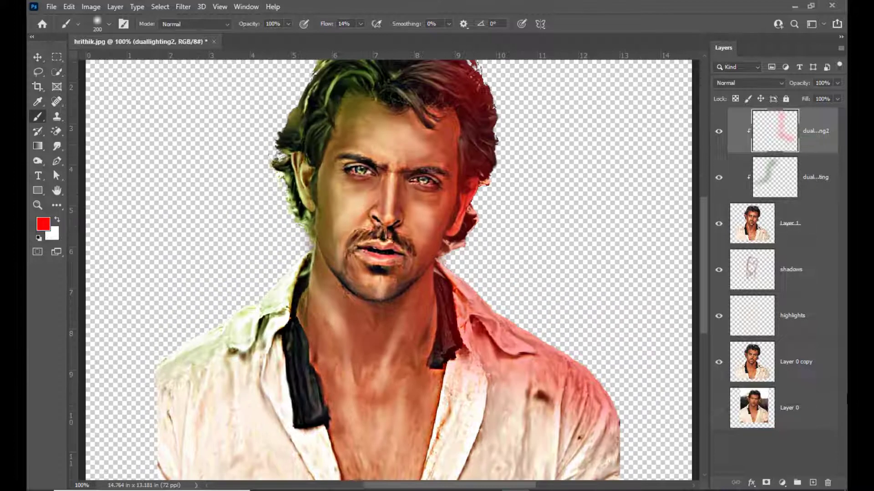
{"action": "left_click", "coordinate": [813, 482]}
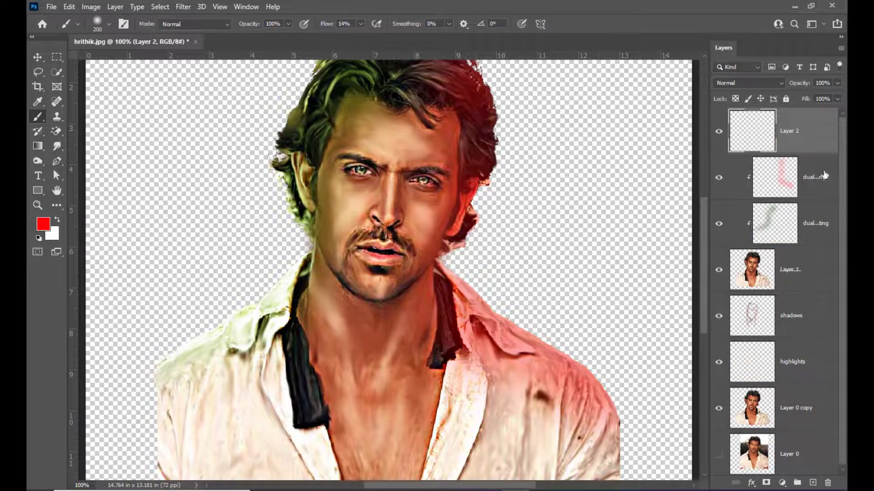
{"action": "key", "text": "ctrl+plus"}
{"action": "scroll", "coordinate": [586, 201], "scroll_direction": "up", "scroll_amount": 3}
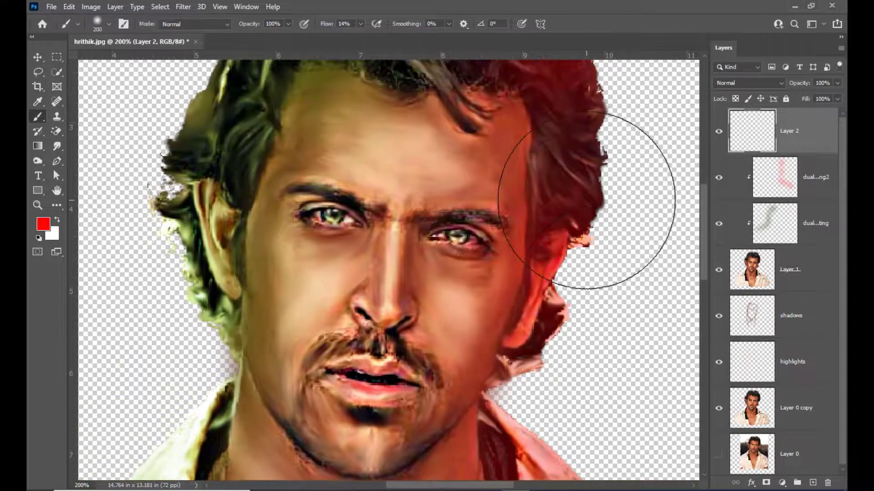
{"action": "key", "text": "["}
{"action": "key", "text": "["}
{"action": "key", "text": "["}
{"action": "key", "text": "["}
{"action": "key", "text": "["}
{"action": "key", "text": "["}
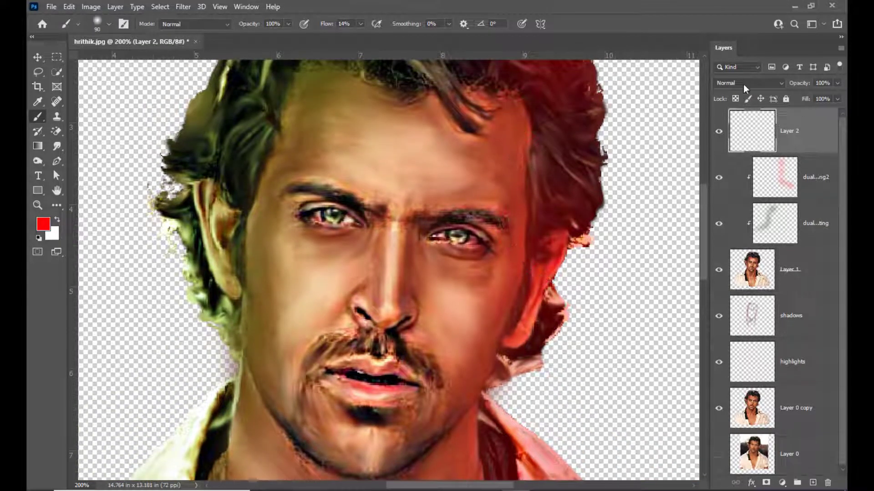
{"action": "left_click", "coordinate": [741, 83]}
{"action": "left_click", "coordinate": [728, 353]}
Raise the brush flow to 100% and set the foreground colour to bright green 33fb05
{"action": "left_click", "coordinate": [362, 27]}
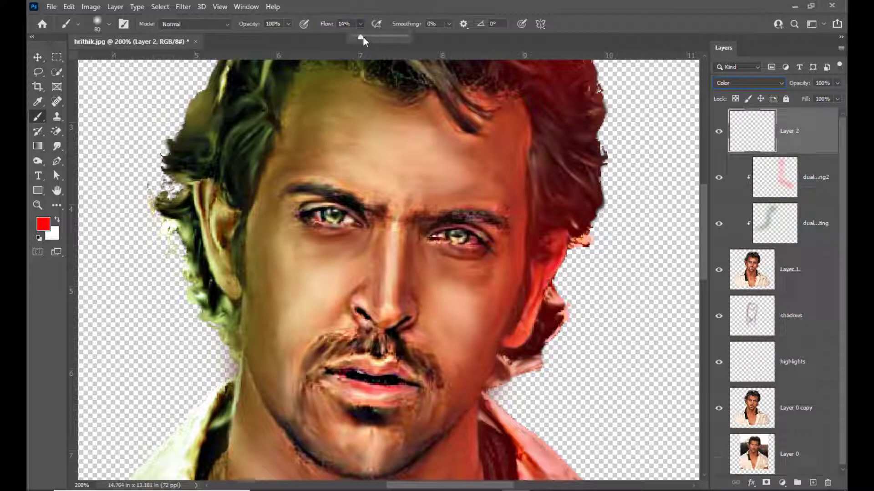
{"action": "left_click_drag", "start_coordinate": [358, 37], "coordinate": [474, 37]}
{"action": "left_click", "coordinate": [458, 8]}
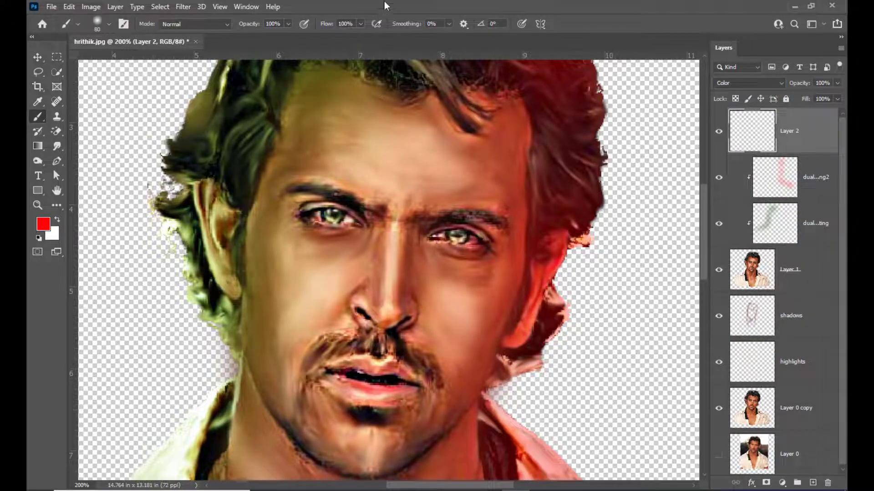
{"action": "left_click", "coordinate": [44, 223]}
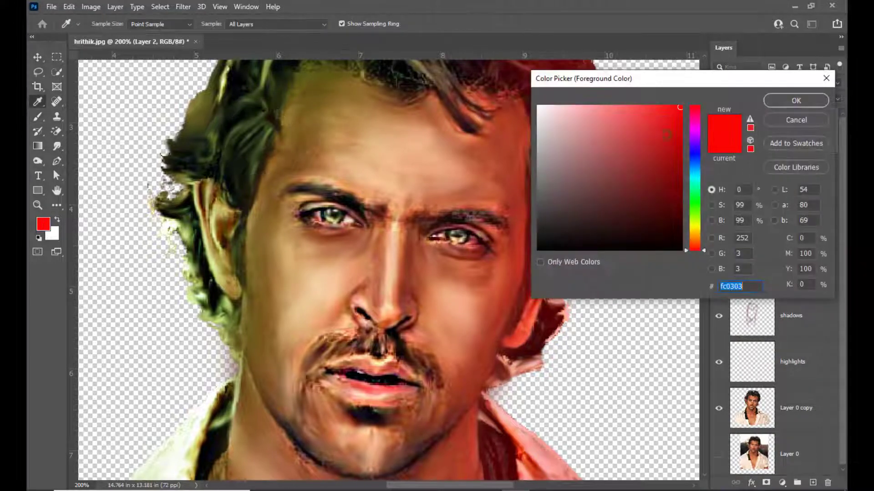
{"action": "left_click", "coordinate": [698, 207]}
{"action": "left_click", "coordinate": [679, 108]}
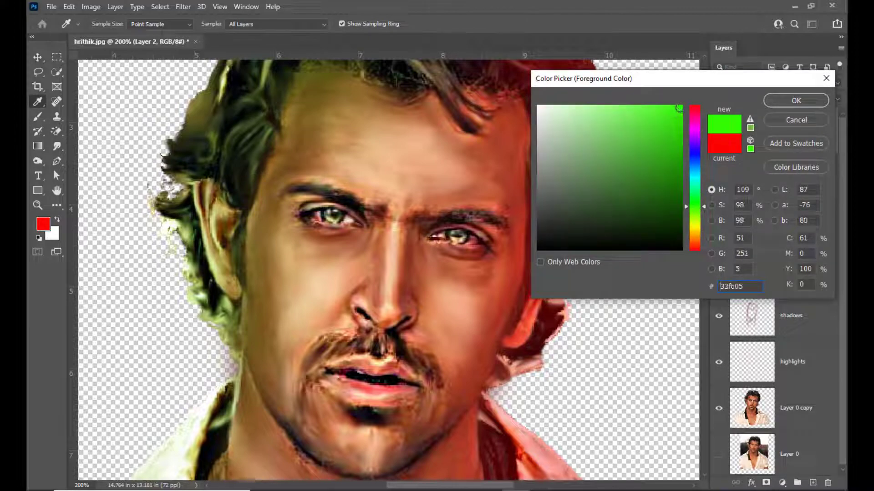
{"action": "left_click", "coordinate": [776, 101]}
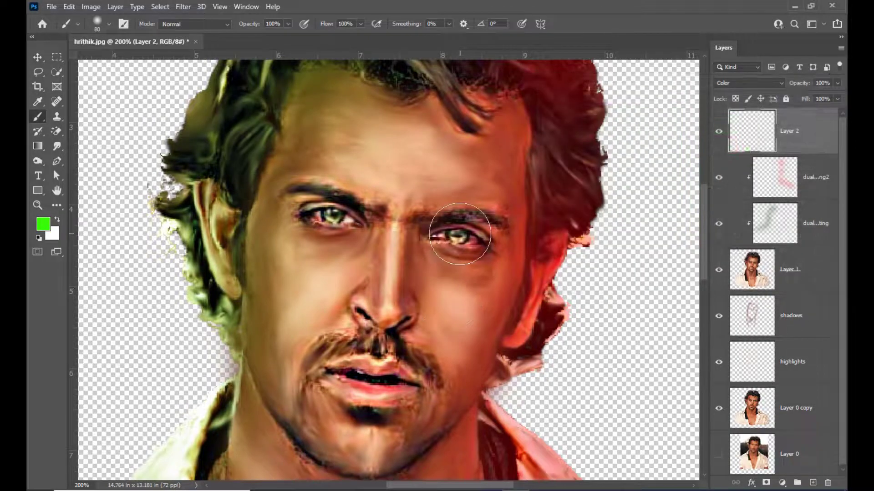
Shrink the brush to 20 pixels and paint both irises green
{"action": "key", "text": "bracketleft"}
{"action": "key", "text": "bracketleft"}
{"action": "key", "text": "bracketleft"}
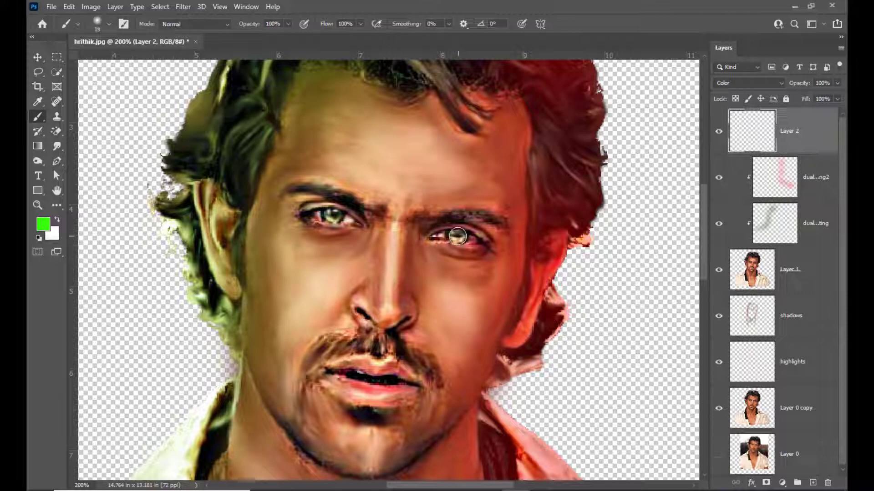
{"action": "left_click", "coordinate": [458, 236]}
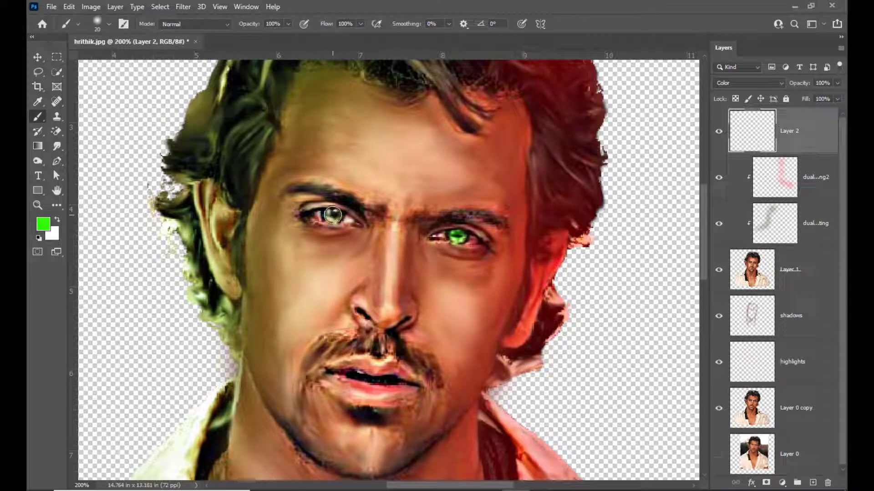
{"action": "left_click", "coordinate": [335, 215]}
Lower the eye colour layer's opacity to 47% and switch to the Move tool
{"action": "left_click", "coordinate": [837, 99]}
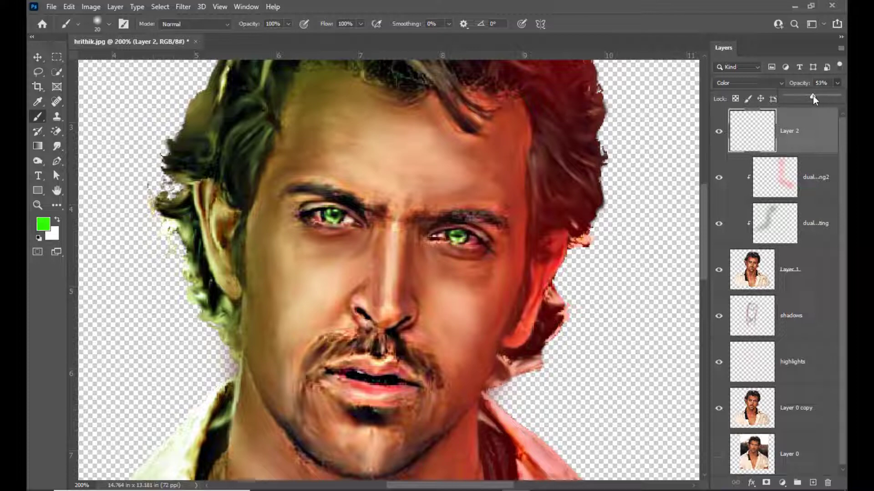
{"action": "left_click_drag", "start_coordinate": [813, 96], "coordinate": [810, 96]}
{"action": "key", "text": "v"}
{"action": "key", "text": "ctrl+minus"}
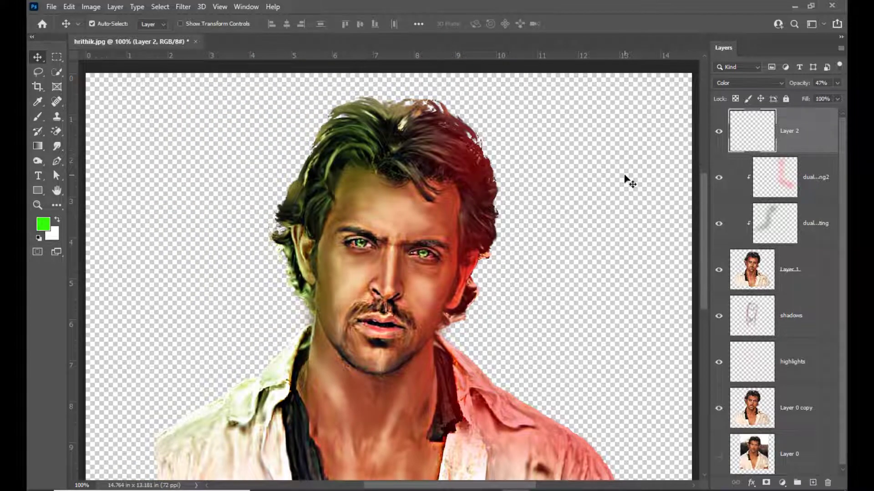
{"action": "scroll", "coordinate": [624, 179], "scroll_direction": "down", "scroll_amount": 2}
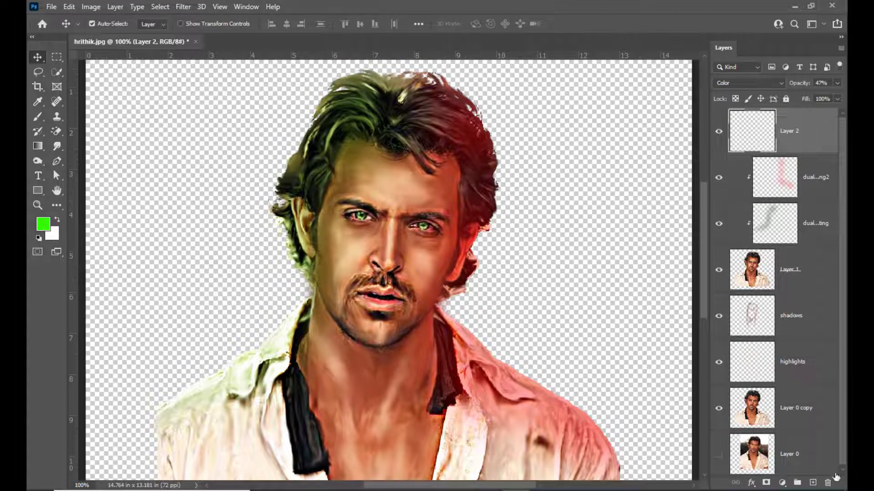
Add a new layer on top of the stack and name it lips
{"action": "left_click", "coordinate": [812, 483]}
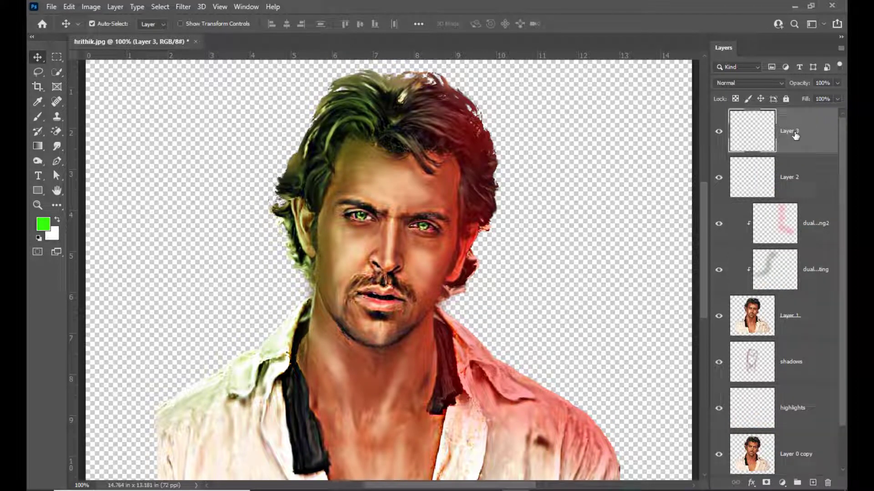
{"action": "scroll", "coordinate": [445, 238], "scroll_direction": "down", "scroll_amount": 1}
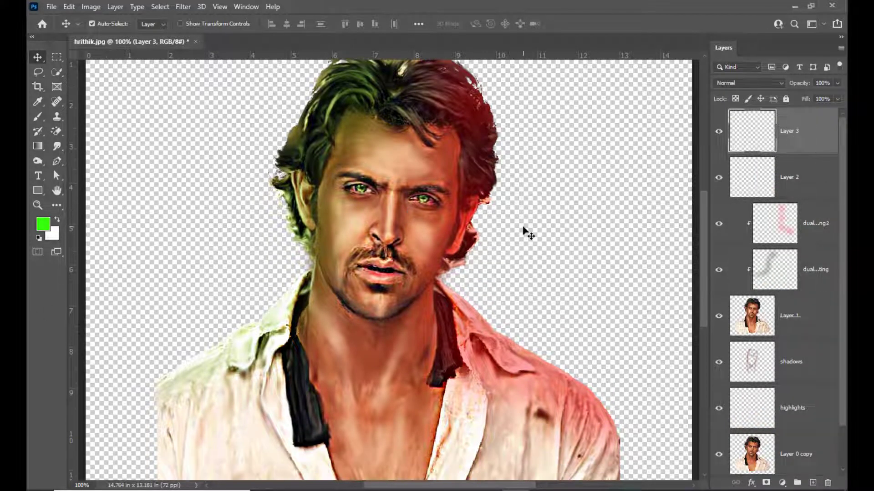
{"action": "key", "text": "ctrl+plus"}
{"action": "key", "text": "ctrl+plus"}
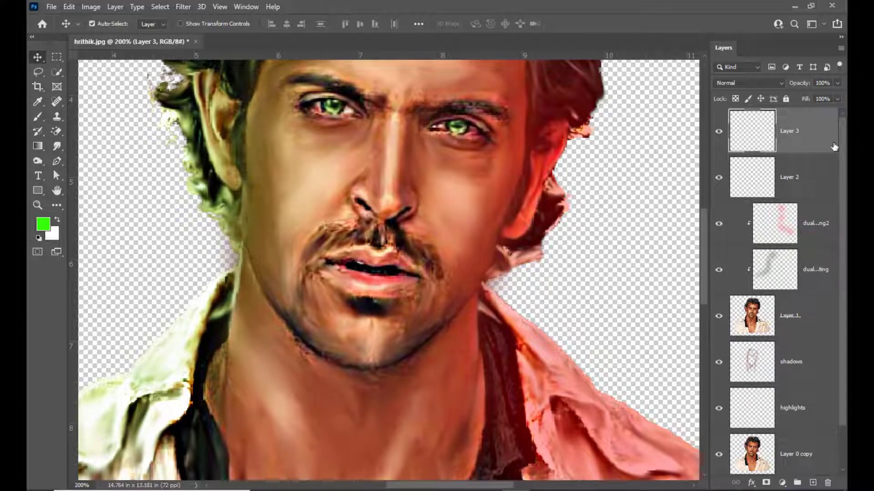
{"action": "double_click", "coordinate": [791, 131]}
{"action": "type", "text": "hi"}
{"action": "type", "text": "ps"}
{"action": "key", "text": "Return"}
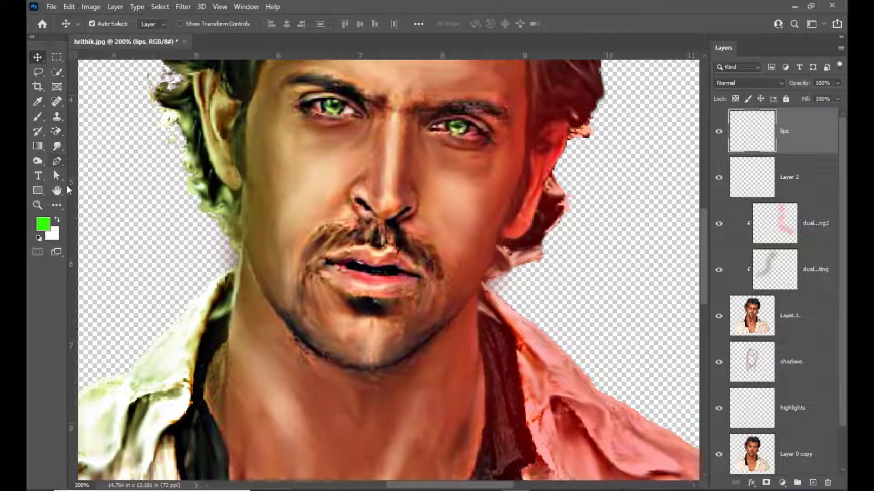
Trace a closed path around the outline of the man's lips with the Pen tool
{"action": "right_click", "coordinate": [56, 162]}
{"action": "left_click", "coordinate": [98, 158]}
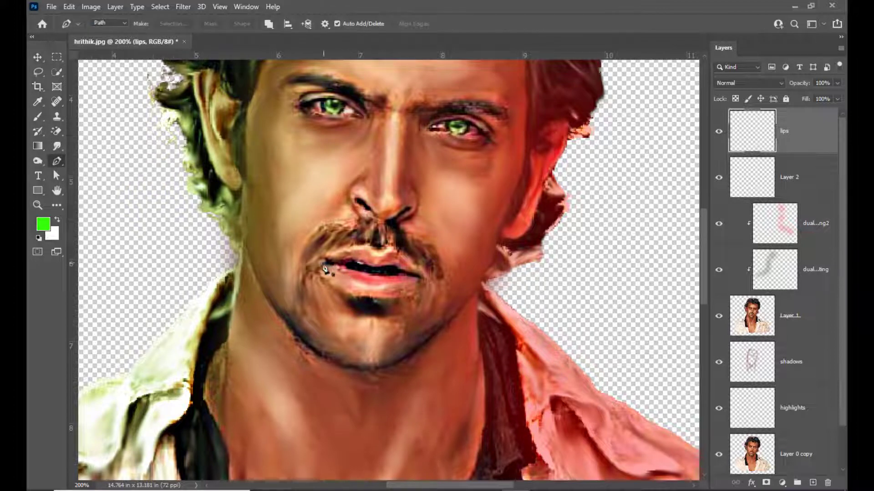
{"action": "left_click", "coordinate": [319, 262]}
{"action": "left_click_drag", "start_coordinate": [368, 246], "coordinate": [401, 253]}
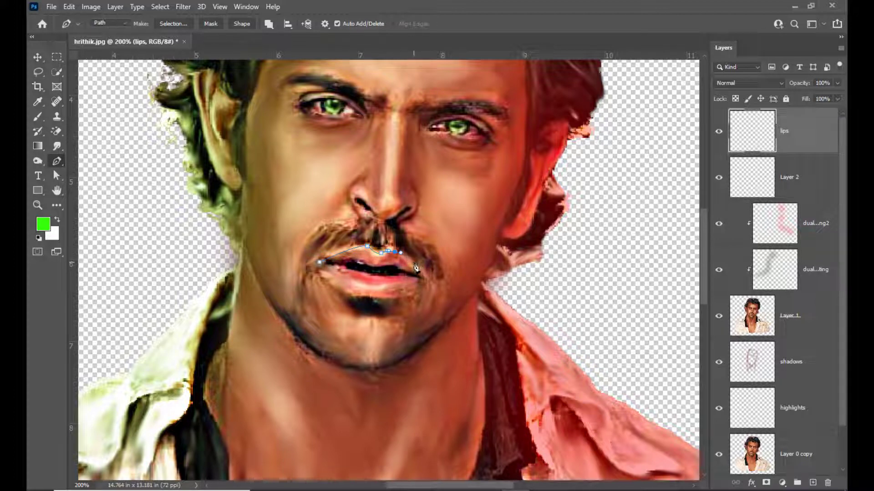
{"action": "left_click_drag", "start_coordinate": [413, 262], "coordinate": [327, 280]}
{"action": "left_click", "coordinate": [383, 298]}
{"action": "left_click", "coordinate": [316, 270]}
{"action": "left_click", "coordinate": [320, 262]}
Adjust the anchor points of the lip path with the Direct Selection tool so it follows the lip edges closely
{"action": "left_click", "coordinate": [57, 177]}
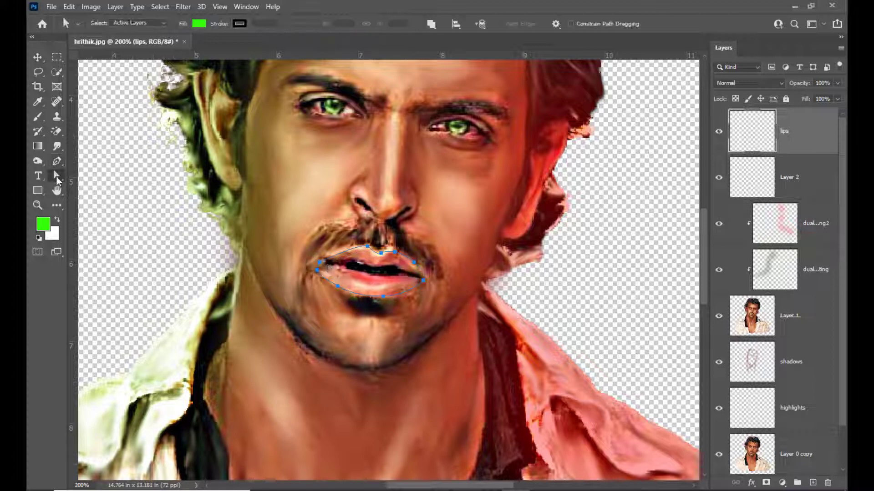
{"action": "left_click", "coordinate": [82, 187]}
{"action": "left_click_drag", "start_coordinate": [321, 263], "coordinate": [376, 253]}
{"action": "left_click", "coordinate": [368, 246]}
{"action": "left_click", "coordinate": [395, 252]}
{"action": "left_click", "coordinate": [381, 253]}
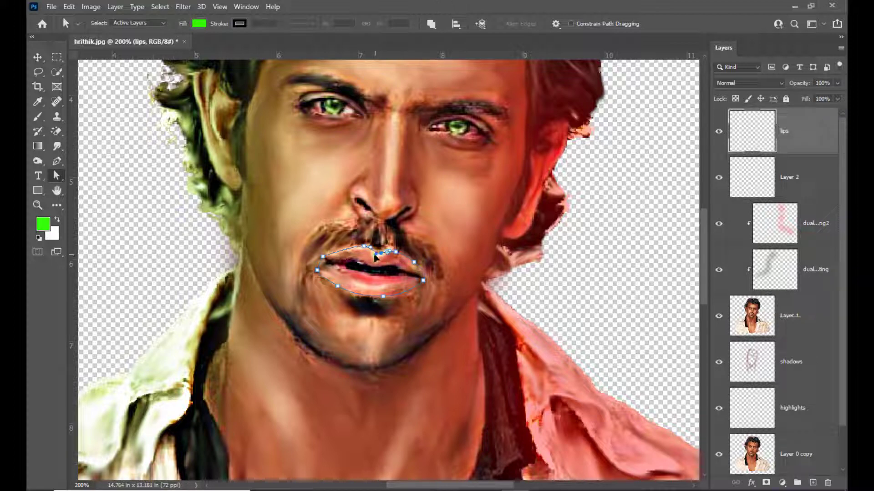
{"action": "mouse_move", "coordinate": [316, 272]}
{"action": "left_mouse_down"}
{"action": "mouse_move", "coordinate": [342, 285]}
{"action": "mouse_move", "coordinate": [323, 266]}
{"action": "left_mouse_up"}
{"action": "left_click_drag", "start_coordinate": [423, 280], "coordinate": [412, 262]}
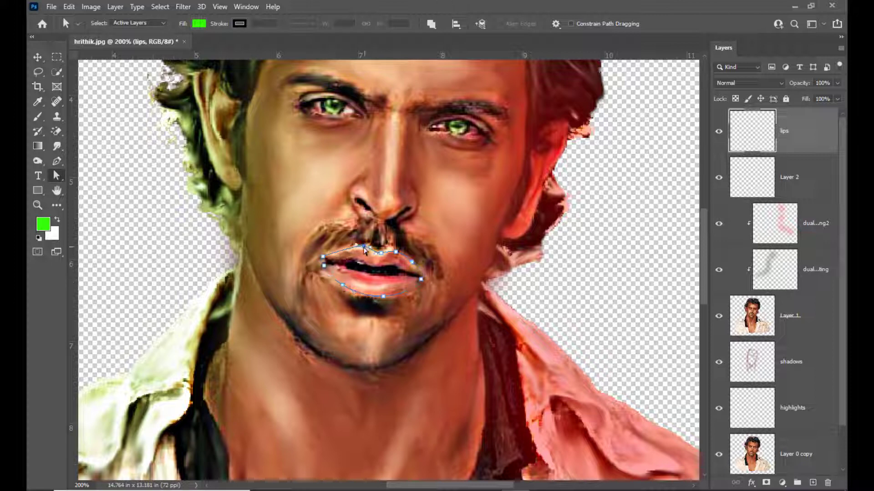
{"action": "left_click_drag", "start_coordinate": [364, 246], "coordinate": [361, 248]}
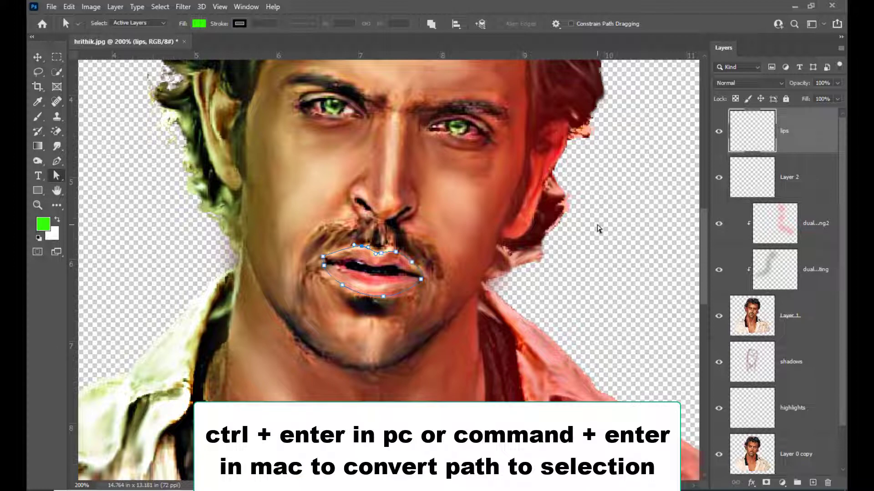
Convert the lip path into a selection and feather it by 5 pixels
{"action": "key", "text": "ctrl+Return"}
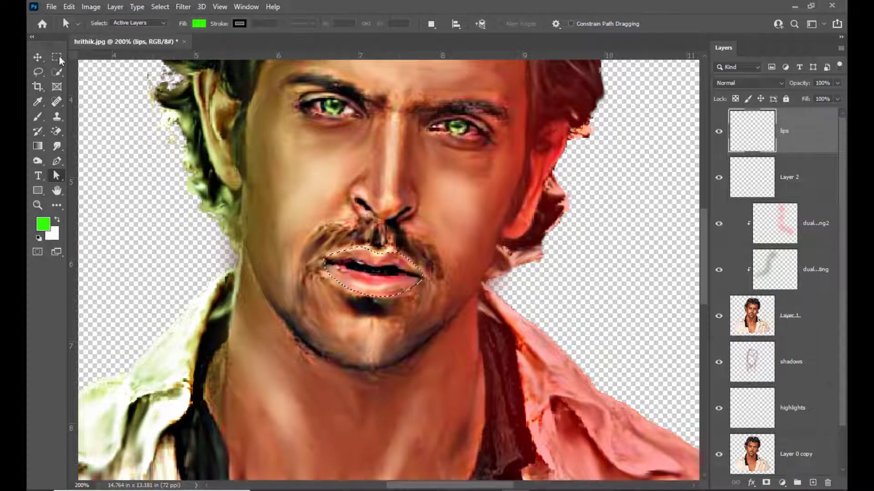
{"action": "key", "text": "m"}
{"action": "right_click", "coordinate": [360, 255]}
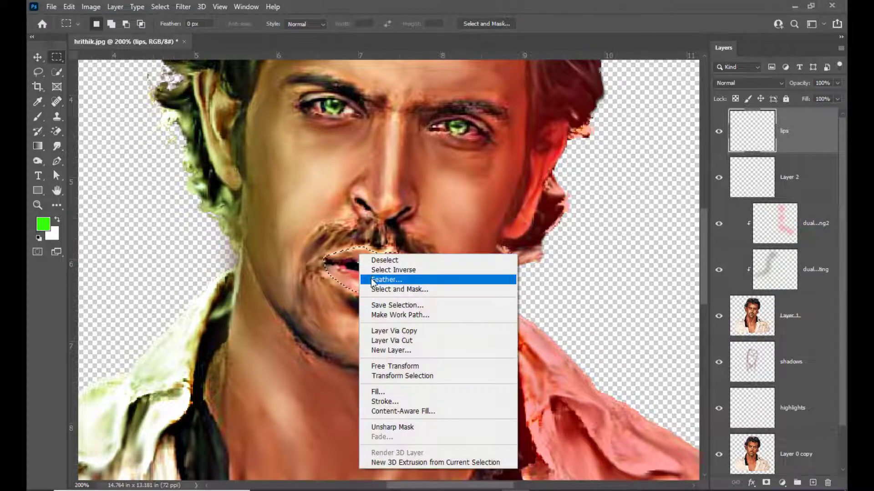
{"action": "left_click", "coordinate": [372, 279]}
{"action": "left_click_drag", "start_coordinate": [536, 117], "coordinate": [555, 119]}
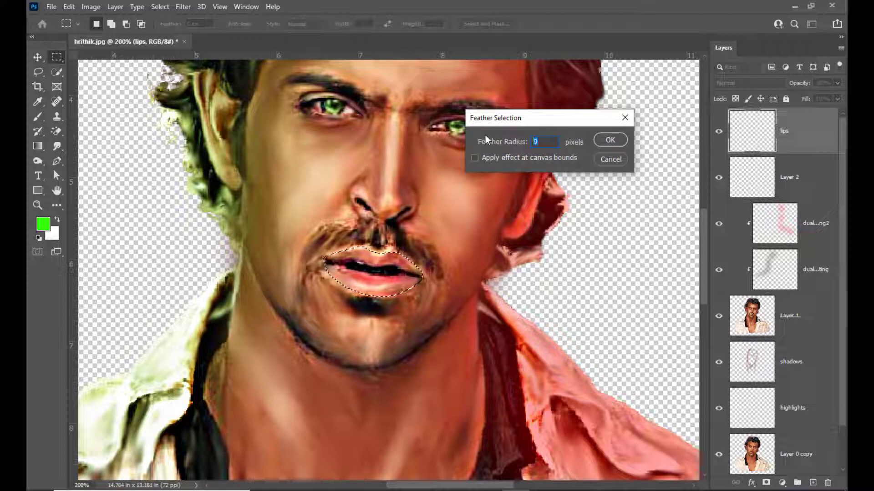
{"action": "type", "text": "5"}
{"action": "left_click", "coordinate": [607, 140]}
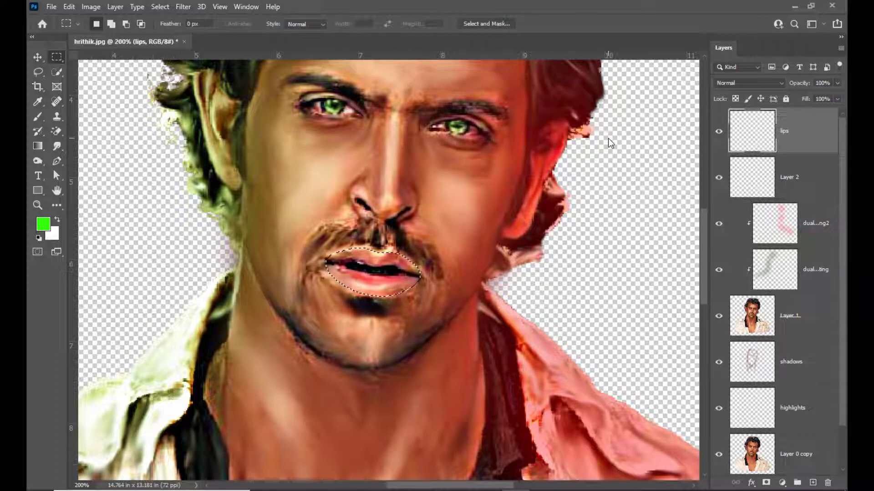
Fill the lip selection with red #f90606 and set the lips layer's blend mode to Soft Light
{"action": "left_click", "coordinate": [44, 225]}
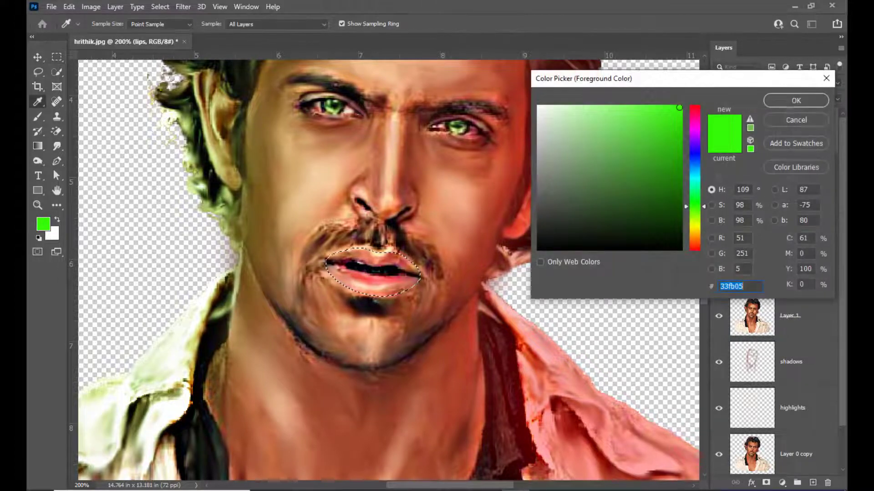
{"action": "left_click_drag", "start_coordinate": [703, 114], "coordinate": [697, 87]}
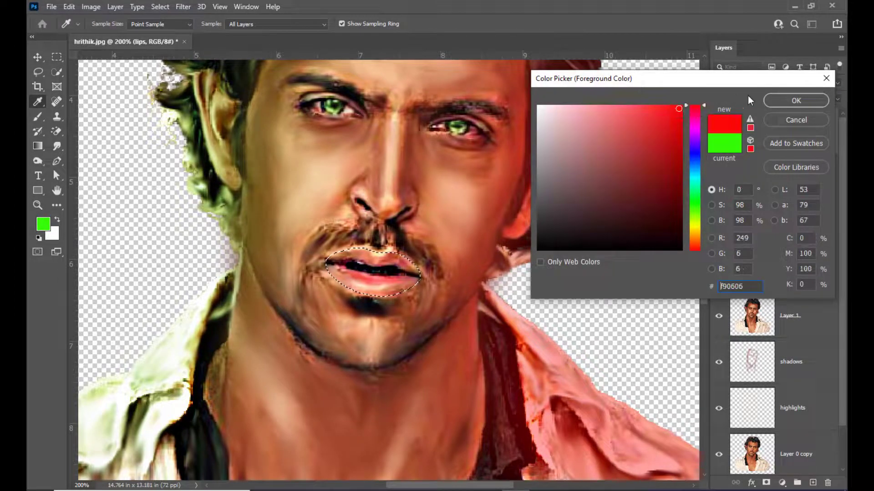
{"action": "left_click", "coordinate": [796, 100]}
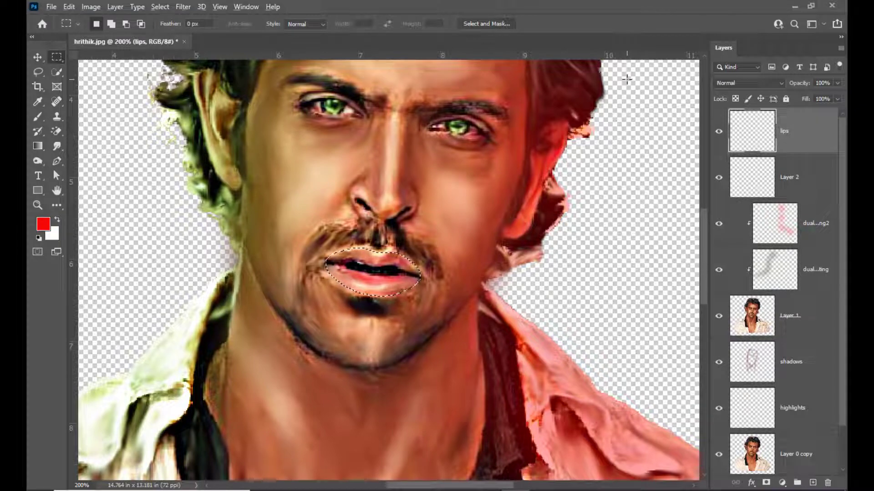
{"action": "key", "text": "alt+BackSpace"}
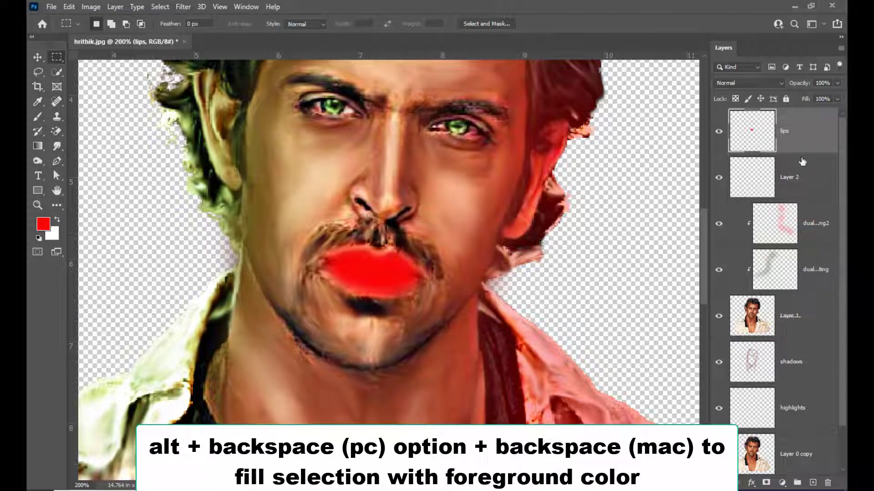
{"action": "left_click", "coordinate": [746, 80]}
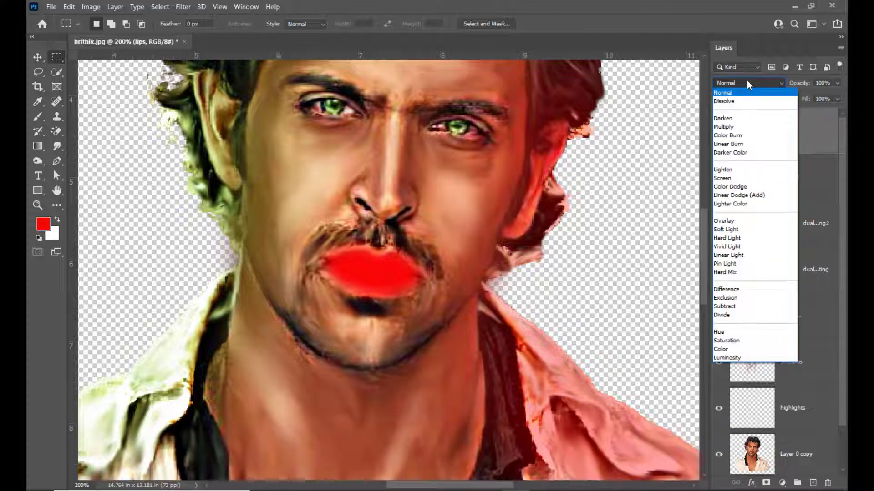
{"action": "left_click", "coordinate": [747, 229]}
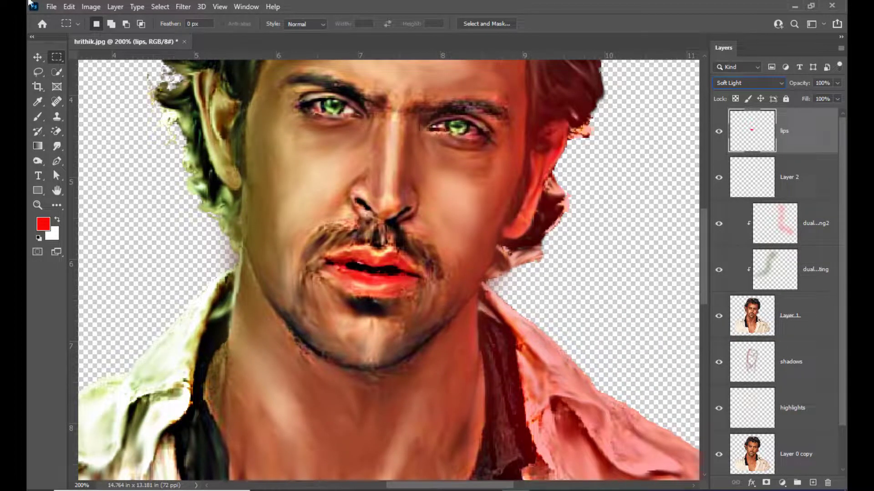
Apply Hue/Saturation to the lips layer with hue -13, lightness -21 and reduced saturation
{"action": "left_click", "coordinate": [91, 7]}
{"action": "mouse_move", "coordinate": [101, 40]}
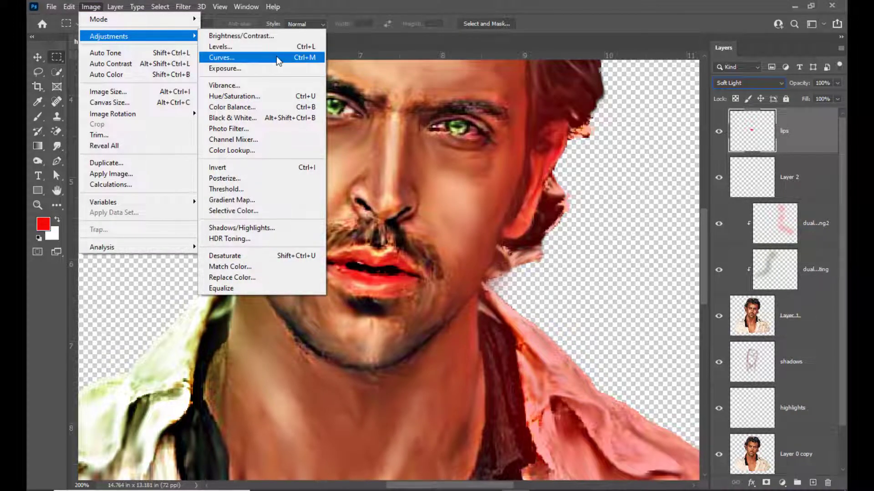
{"action": "left_click", "coordinate": [260, 96]}
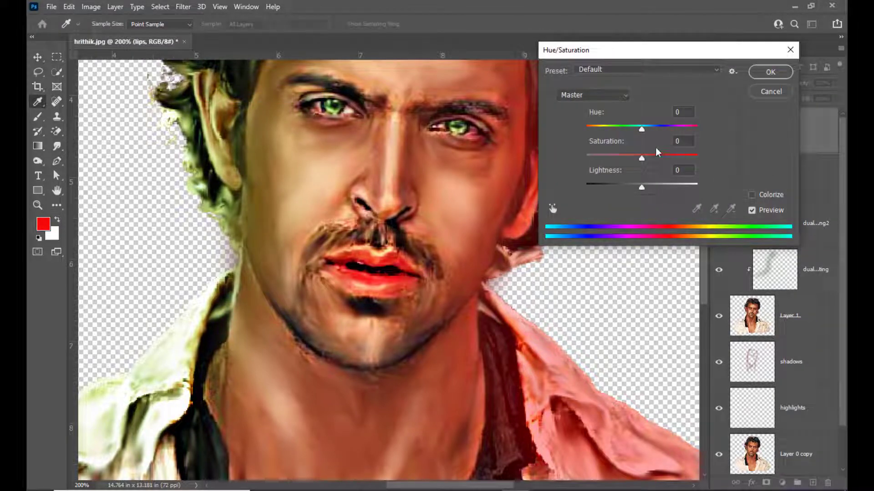
{"action": "mouse_move", "coordinate": [643, 129]}
{"action": "left_mouse_down"}
{"action": "mouse_move", "coordinate": [651, 130]}
{"action": "mouse_move", "coordinate": [637, 133]}
{"action": "left_mouse_up"}
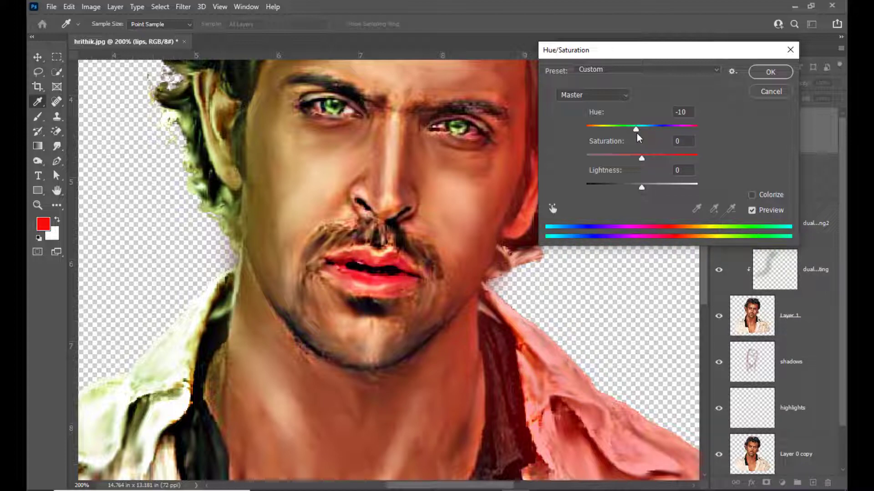
{"action": "left_click_drag", "start_coordinate": [639, 137], "coordinate": [634, 135]}
{"action": "left_click", "coordinate": [636, 138]}
{"action": "left_click_drag", "start_coordinate": [641, 187], "coordinate": [630, 190]}
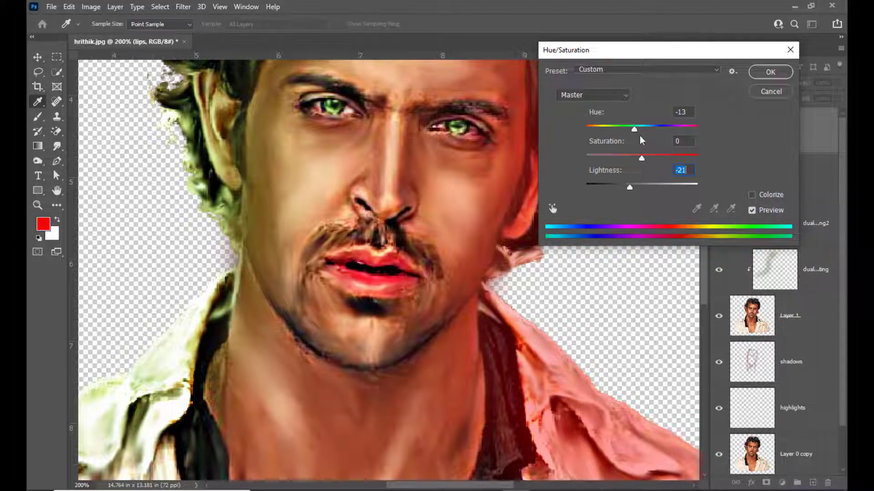
{"action": "left_click_drag", "start_coordinate": [640, 158], "coordinate": [626, 160]}
{"action": "left_click", "coordinate": [770, 71]}
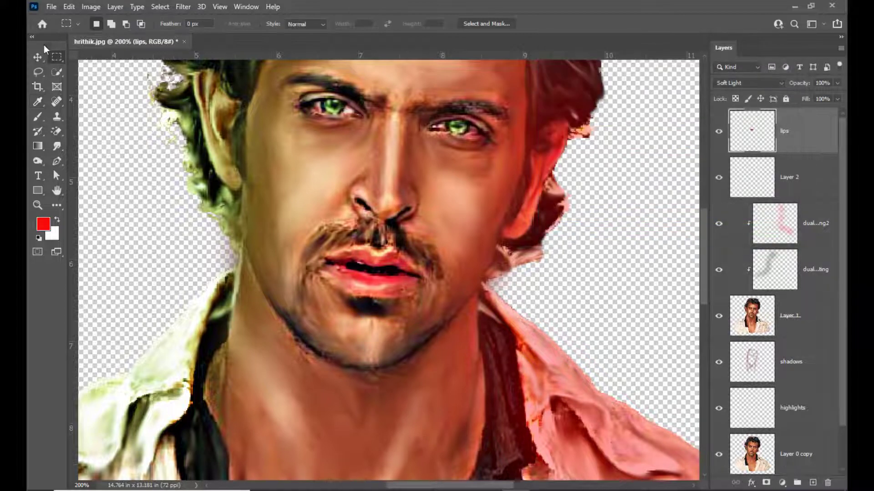
{"action": "left_click", "coordinate": [37, 57]}
Add a new layer above the lips layer and name it lipshighlights
{"action": "key", "text": "ctrl+minus"}
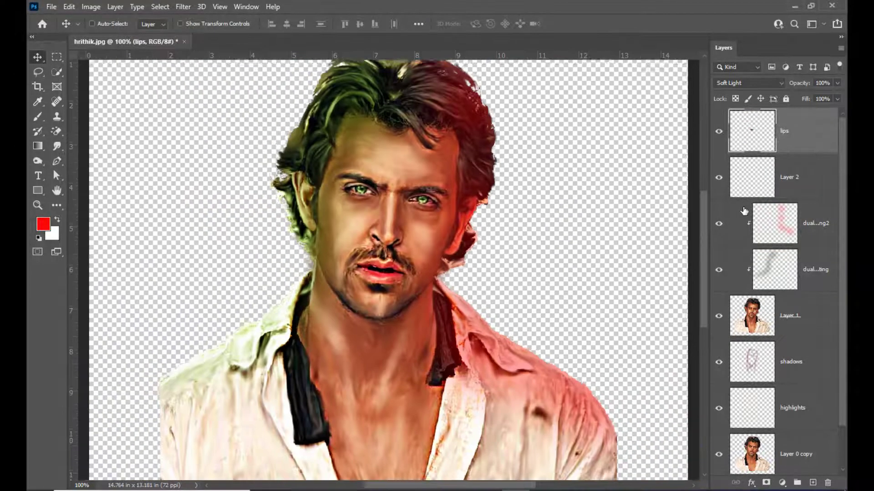
{"action": "key", "text": "ctrl+plus"}
{"action": "scroll", "coordinate": [573, 189], "scroll_direction": "up", "scroll_amount": 3}
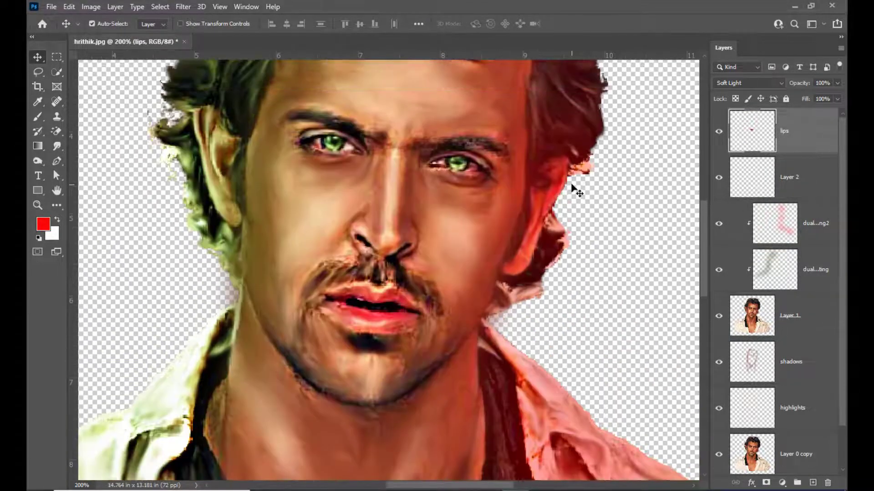
{"action": "scroll", "coordinate": [621, 187], "scroll_direction": "down", "scroll_amount": 1}
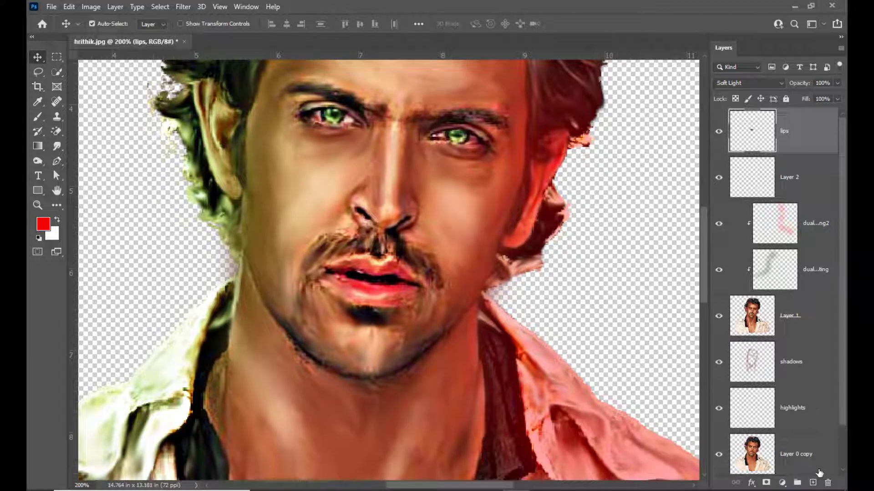
{"action": "left_click", "coordinate": [813, 483]}
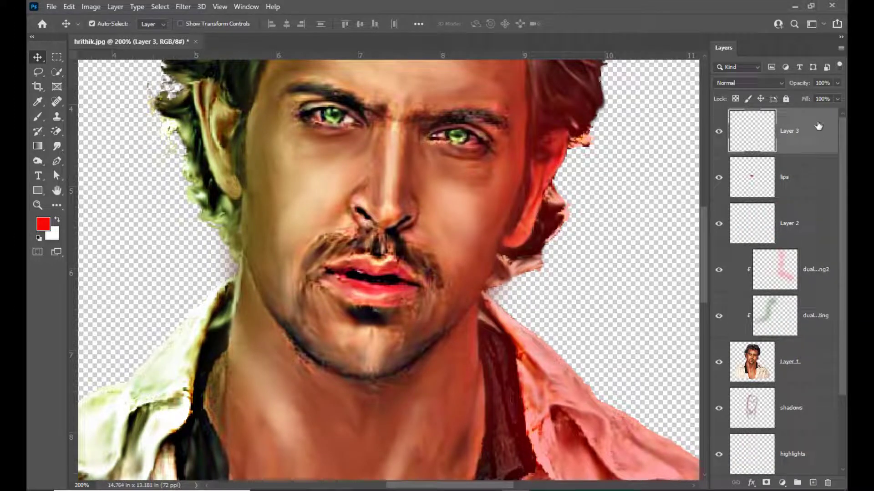
{"action": "double_click", "coordinate": [790, 131]}
{"action": "key", "text": "BackSpace"}
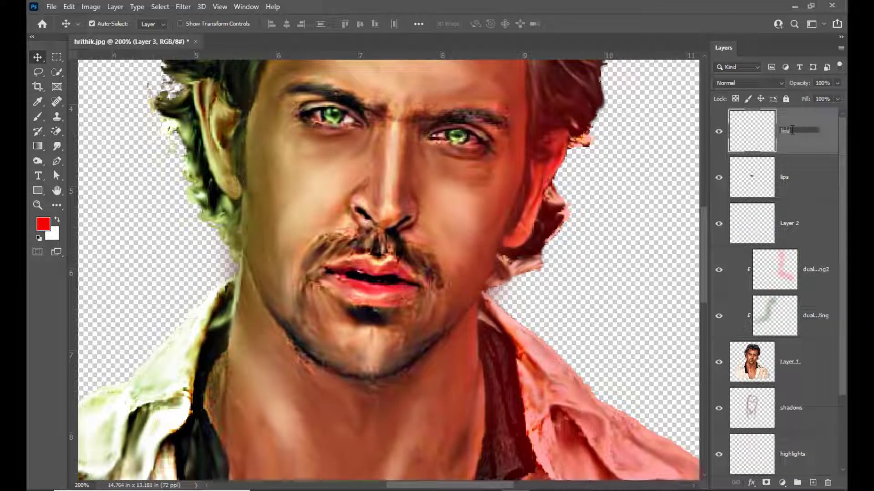
{"action": "type", "text": "lipshighlights"}
{"action": "key", "text": "Return"}
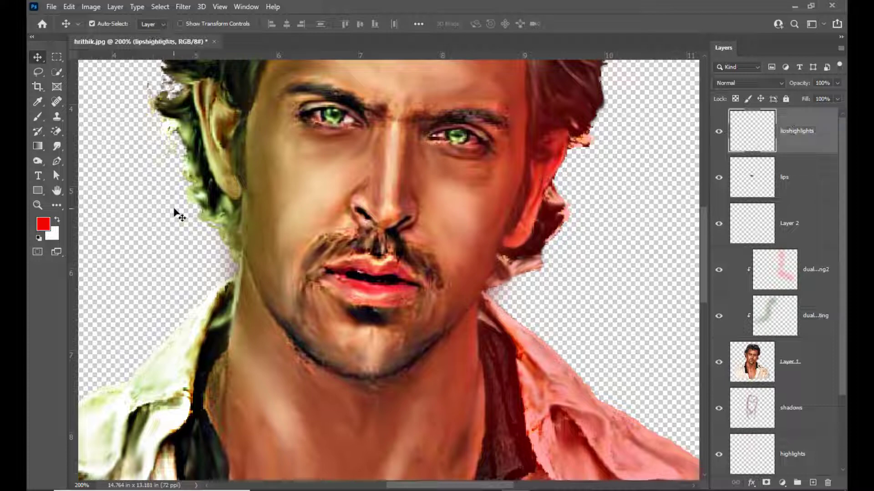
Set up the Brush tool with the light pink foreground colour #fac7c7 and 18% flow
{"action": "left_click", "coordinate": [38, 117]}
{"action": "left_click", "coordinate": [41, 228]}
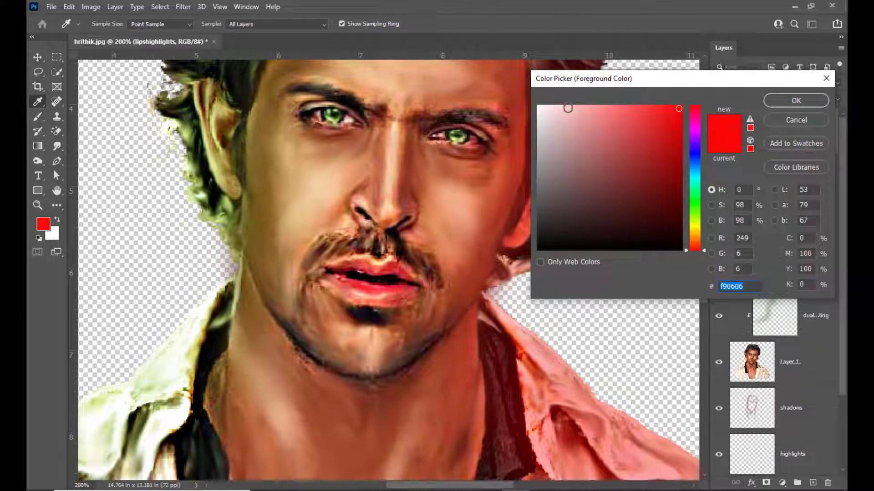
{"action": "left_click", "coordinate": [565, 111]}
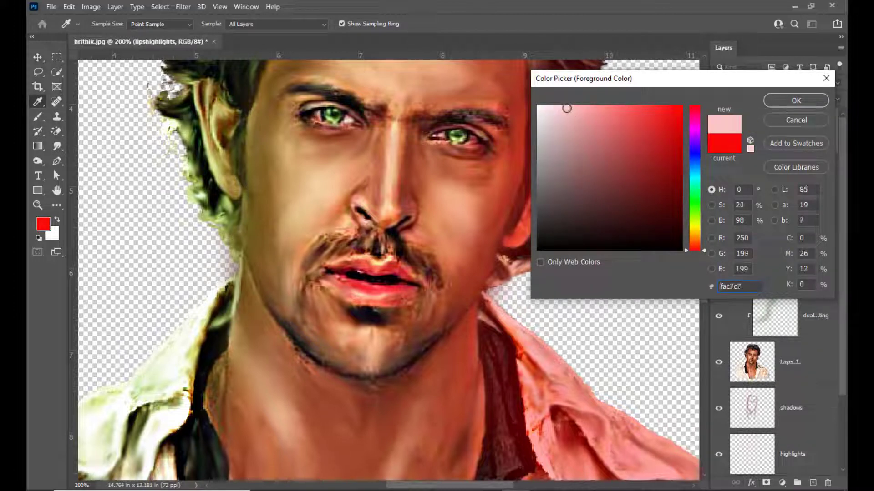
{"action": "left_click", "coordinate": [796, 100]}
{"action": "left_click", "coordinate": [360, 25]}
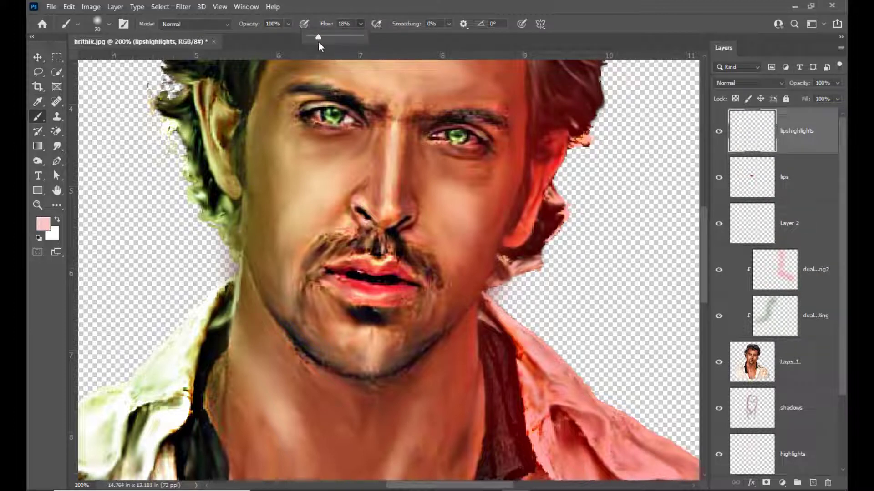
{"action": "left_click_drag", "start_coordinate": [352, 25], "coordinate": [324, 27]}
{"action": "type", "text": "1"}
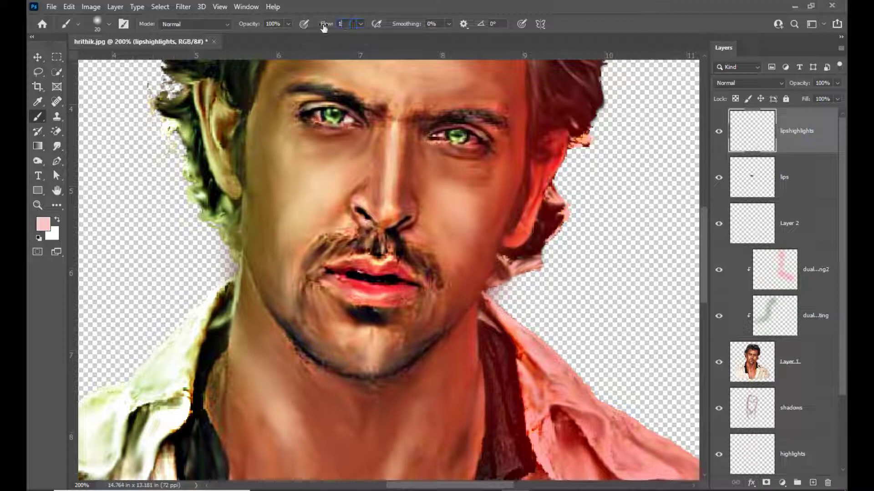
{"action": "type", "text": "8"}
{"action": "left_click", "coordinate": [37, 57]}
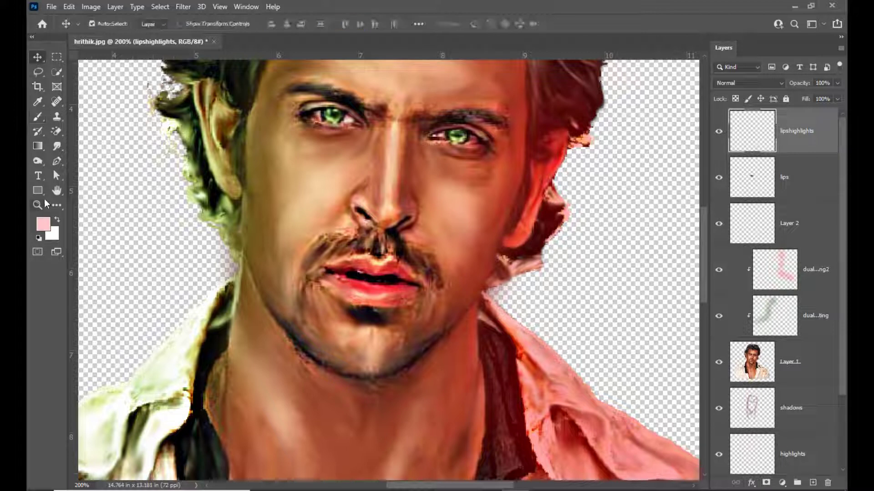
{"action": "left_click", "coordinate": [38, 118]}
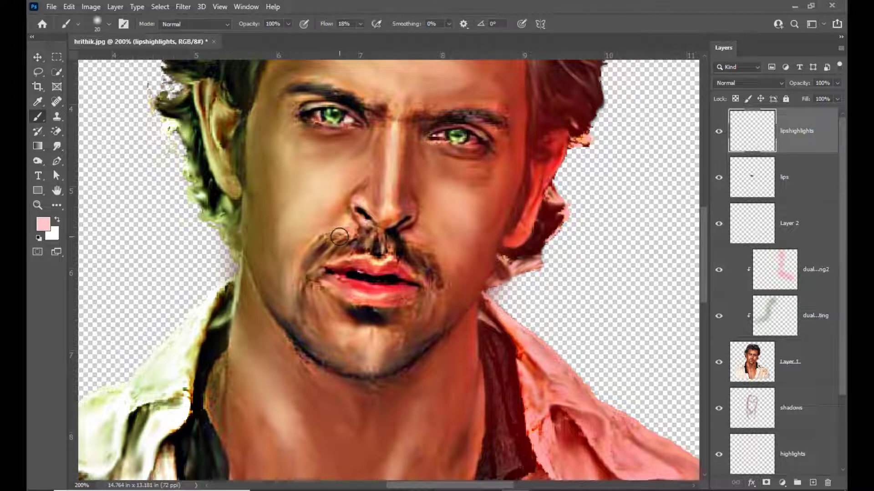
Shrink the brush to about 10 pixels or smaller and paint soft pink highlights on the lips
{"action": "key", "text": "bracketleft"}
{"action": "key", "text": "bracketleft"}
{"action": "key", "text": "bracketleft"}
{"action": "key", "text": "bracketright"}
{"action": "left_click_drag", "start_coordinate": [354, 290], "coordinate": [388, 297]}
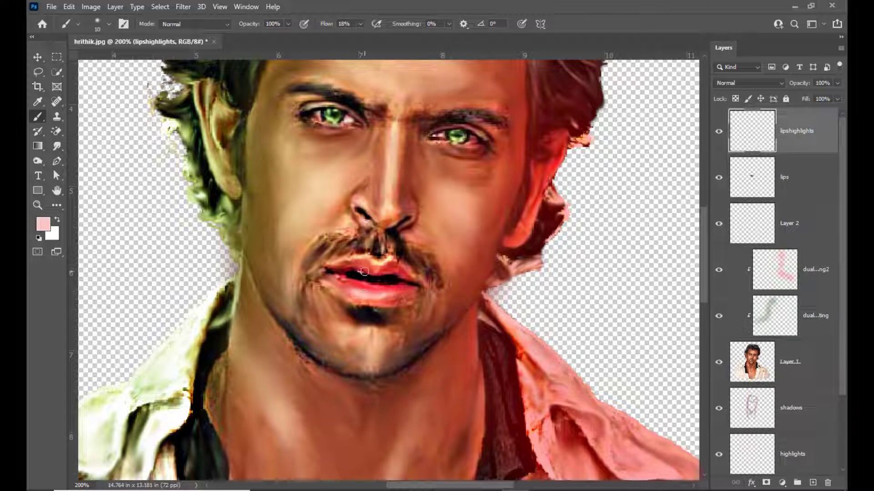
{"action": "key", "text": "bracketleft"}
{"action": "key", "text": "bracketleft"}
{"action": "key", "text": "bracketleft"}
{"action": "left_click", "coordinate": [38, 57]}
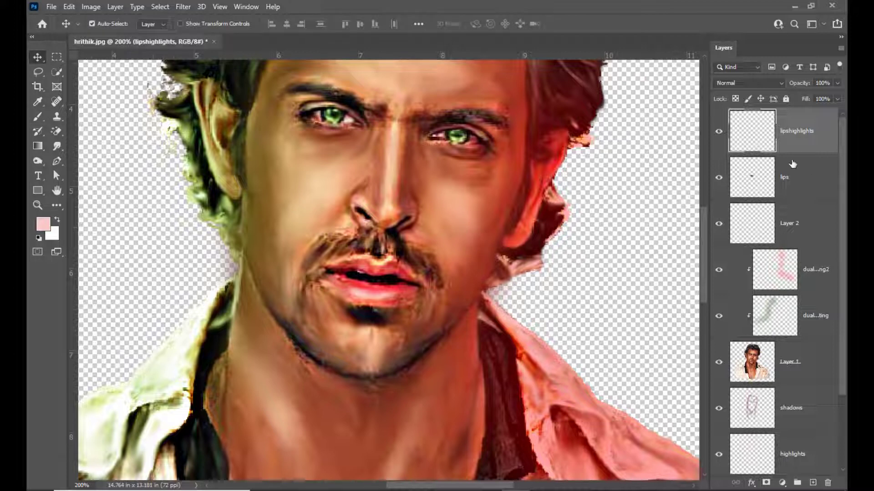
{"action": "key", "text": "ctrl"}
{"action": "key", "text": "ctrl+1"}
{"action": "key", "text": "ctrl+minus"}
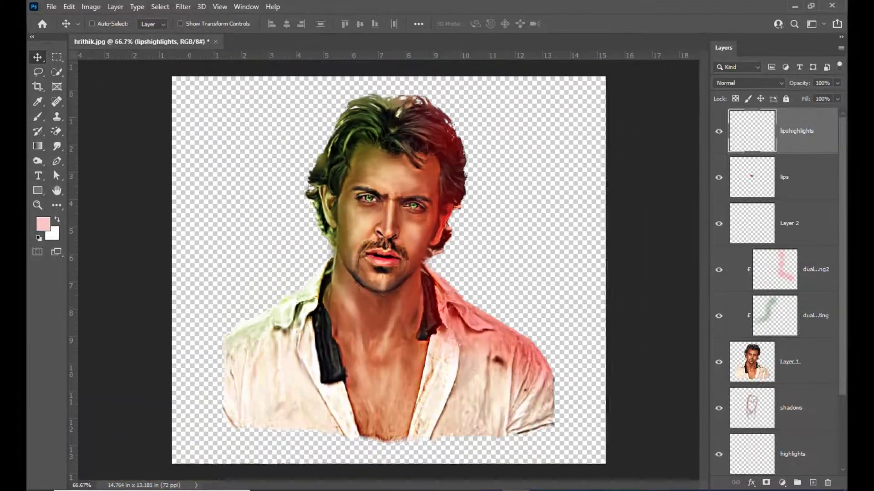
{"action": "key", "text": "ctrl+plus"}
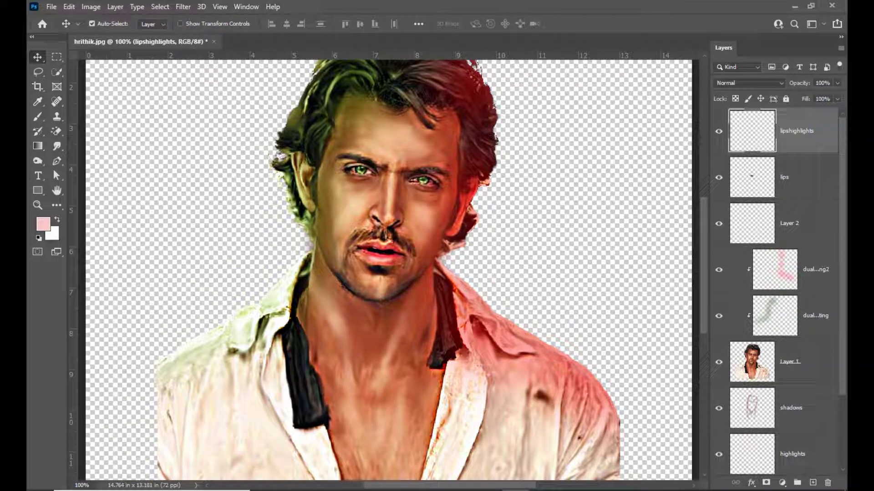
Add a new layer above lipshighlights and load the Stipple 12 pixels brush from the Natural Brushes set
{"action": "scroll", "coordinate": [511, 412], "scroll_direction": "up", "scroll_amount": 2}
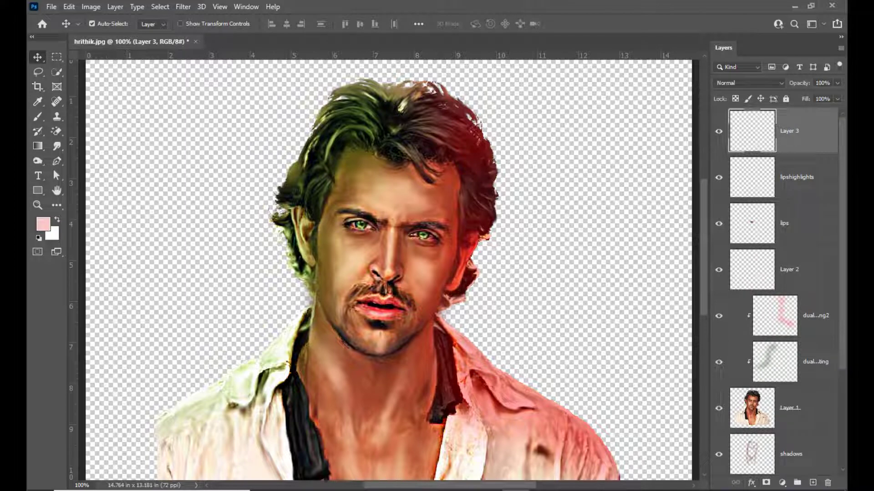
{"action": "left_click", "coordinate": [37, 117]}
{"action": "left_click", "coordinate": [109, 24]}
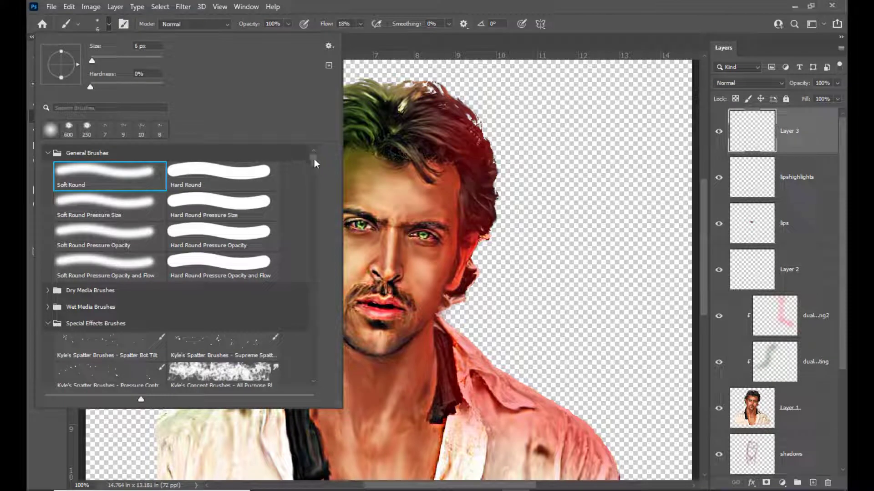
{"action": "mouse_move", "coordinate": [317, 164]}
{"action": "left_mouse_down"}
{"action": "mouse_move", "coordinate": [317, 252]}
{"action": "mouse_move", "coordinate": [295, 346]}
{"action": "left_mouse_up"}
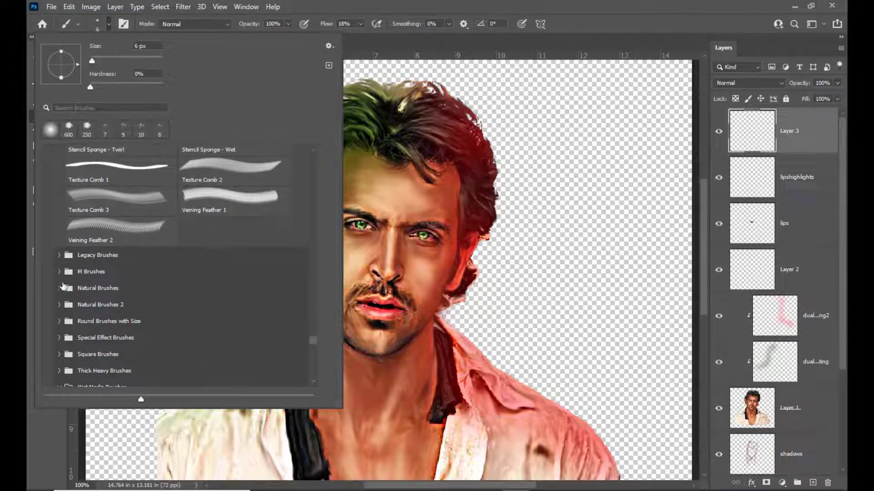
{"action": "left_click", "coordinate": [59, 289]}
{"action": "left_click", "coordinate": [102, 315]}
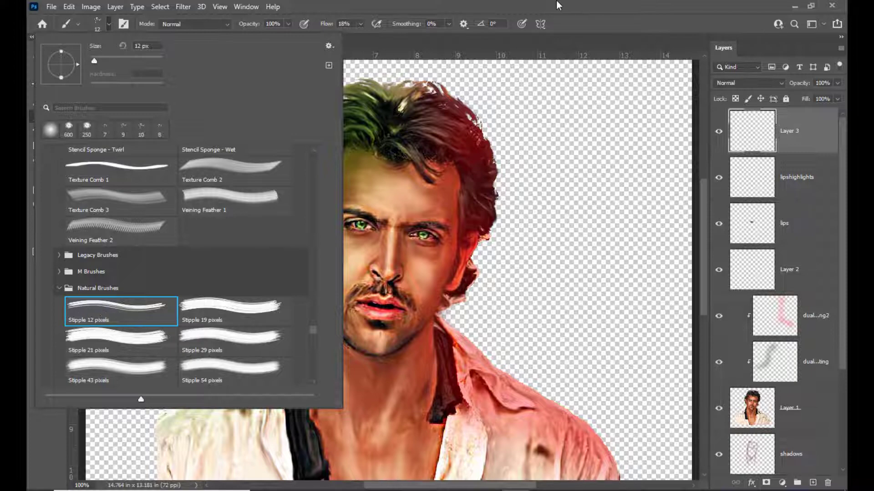
{"action": "left_click", "coordinate": [345, 241]}
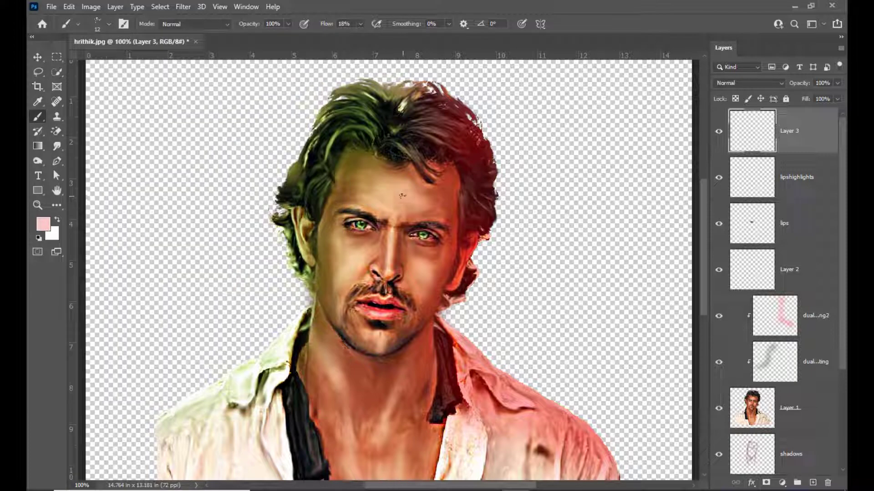
{"action": "key", "text": "bracketright"}
Swap the foreground and background colours so white is in front, and rename the new layer as hair
{"action": "left_click", "coordinate": [58, 221]}
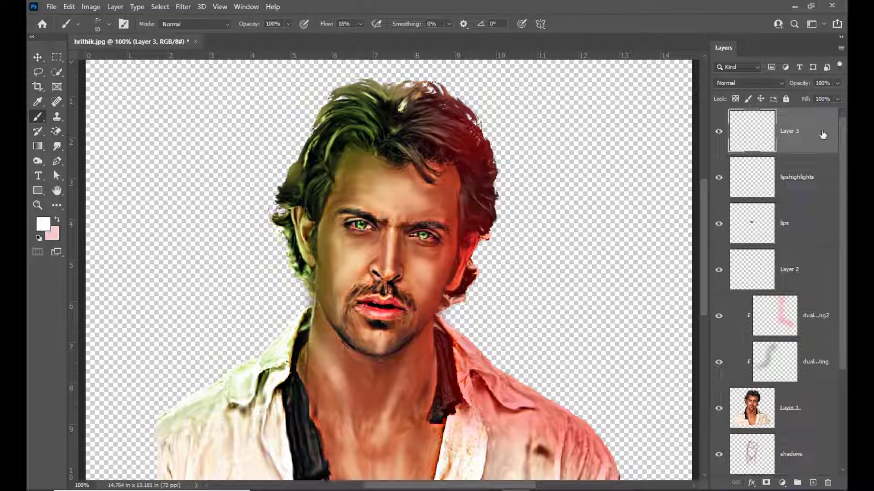
{"action": "double_click", "coordinate": [796, 132]}
{"action": "type", "text": "hair"}
{"action": "key", "text": "Return"}
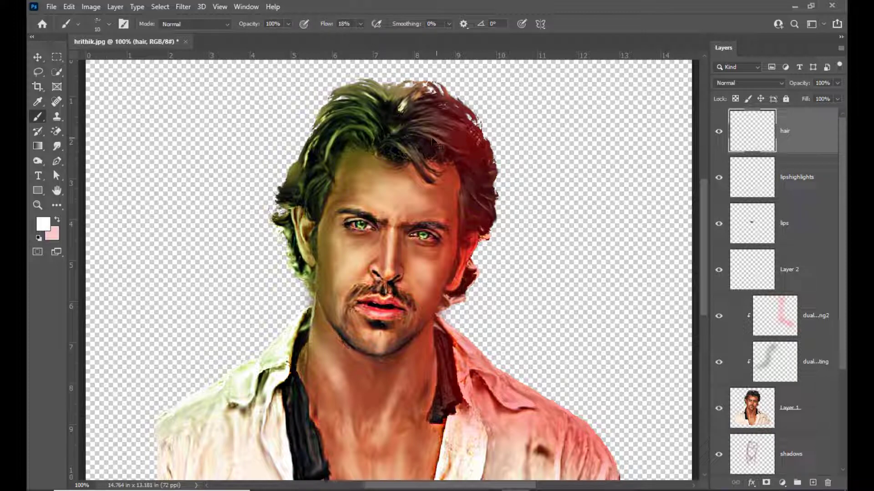
Paint fine light grey #aeabab highlight strands through the hair with a 9-pixel stipple brush
{"action": "key", "text": "bracketleft"}
{"action": "key", "text": "bracketright"}
{"action": "left_click", "coordinate": [48, 226]}
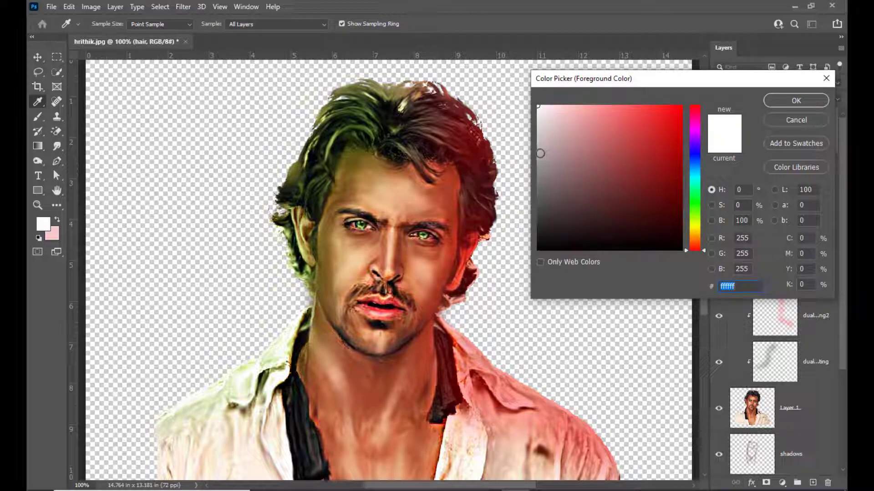
{"action": "left_click", "coordinate": [540, 151]}
{"action": "left_click", "coordinate": [790, 106]}
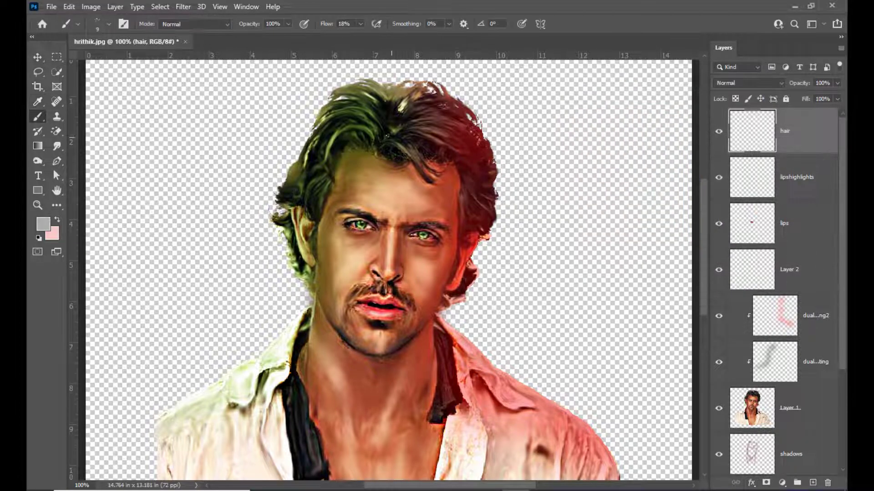
{"action": "mouse_move", "coordinate": [401, 133]}
{"action": "left_mouse_down"}
{"action": "mouse_move", "coordinate": [449, 144]}
{"action": "mouse_move", "coordinate": [387, 133]}
{"action": "mouse_move", "coordinate": [437, 133]}
{"action": "mouse_move", "coordinate": [410, 133]}
{"action": "mouse_move", "coordinate": [406, 126]}
{"action": "mouse_move", "coordinate": [444, 124]}
{"action": "mouse_move", "coordinate": [412, 126]}
{"action": "mouse_move", "coordinate": [439, 118]}
{"action": "mouse_move", "coordinate": [406, 122]}
{"action": "mouse_move", "coordinate": [410, 111]}
{"action": "mouse_move", "coordinate": [448, 113]}
{"action": "left_mouse_up"}
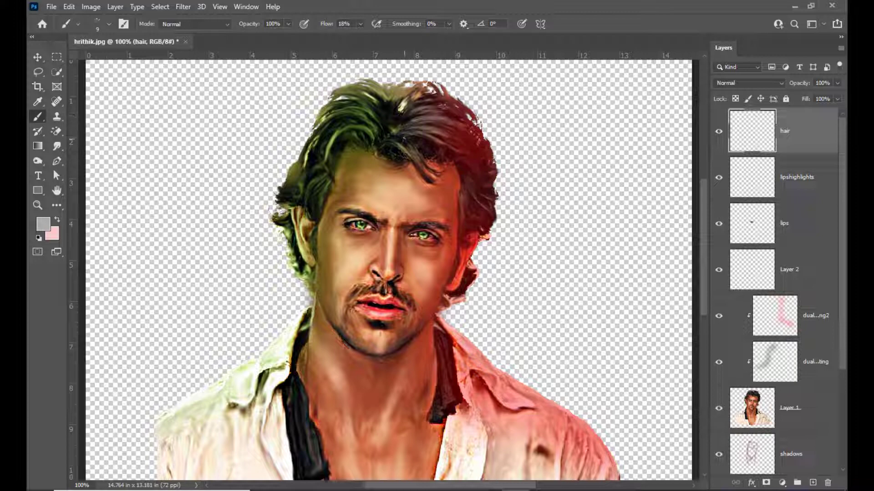
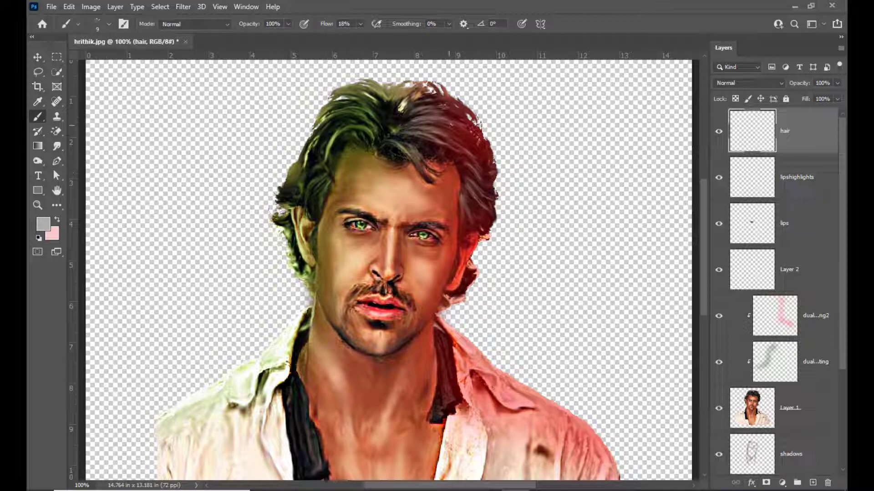
{"action": "left_click_drag", "start_coordinate": [421, 106], "coordinate": [455, 104]}
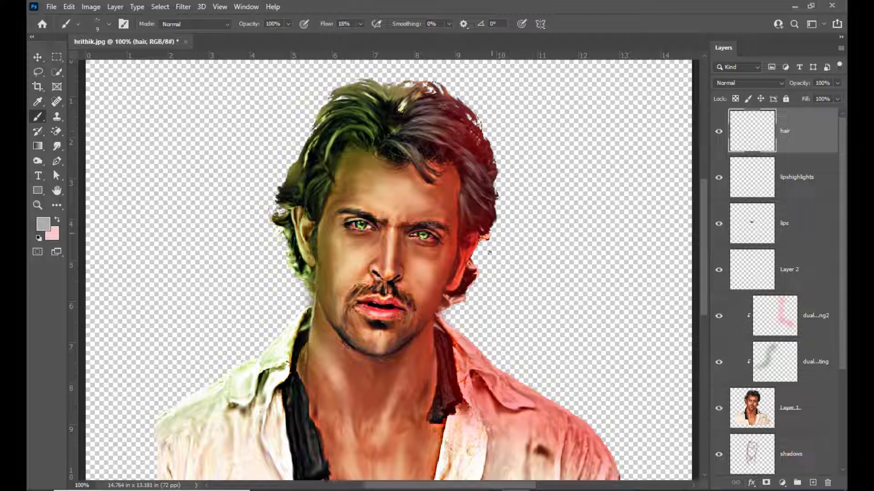
{"action": "mouse_move", "coordinate": [349, 126]}
{"action": "left_mouse_down"}
{"action": "mouse_move", "coordinate": [327, 142]}
{"action": "mouse_move", "coordinate": [339, 133]}
{"action": "left_mouse_up"}
{"action": "mouse_move", "coordinate": [325, 172]}
{"action": "left_mouse_down"}
{"action": "mouse_move", "coordinate": [311, 202]}
{"action": "mouse_move", "coordinate": [326, 165]}
{"action": "mouse_move", "coordinate": [306, 175]}
{"action": "left_mouse_up"}
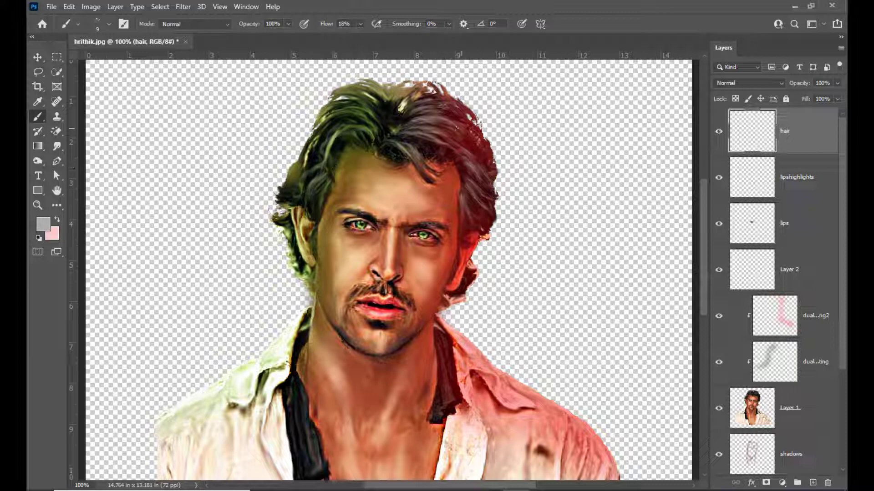
{"action": "left_click_drag", "start_coordinate": [442, 146], "coordinate": [474, 166]}
{"action": "left_click_drag", "start_coordinate": [471, 207], "coordinate": [474, 208]}
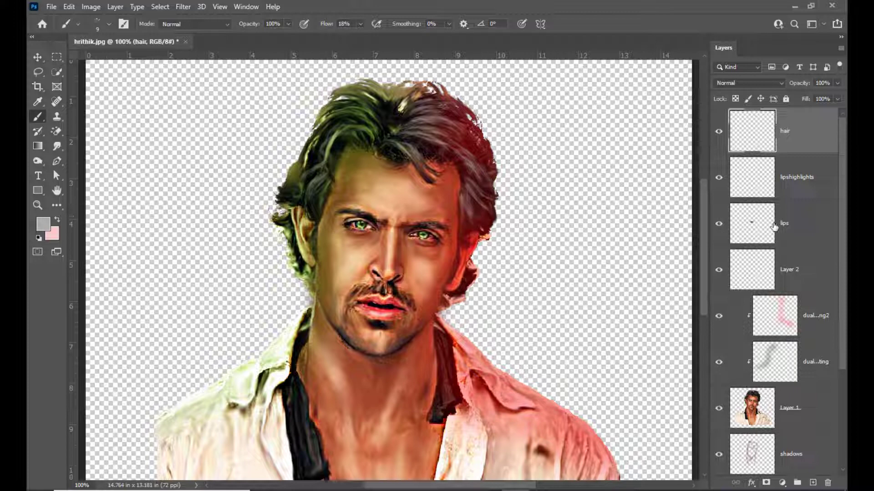
Set the foreground colour to the very dark red #280101
{"action": "scroll", "coordinate": [382, 214], "scroll_direction": "down", "scroll_amount": 2}
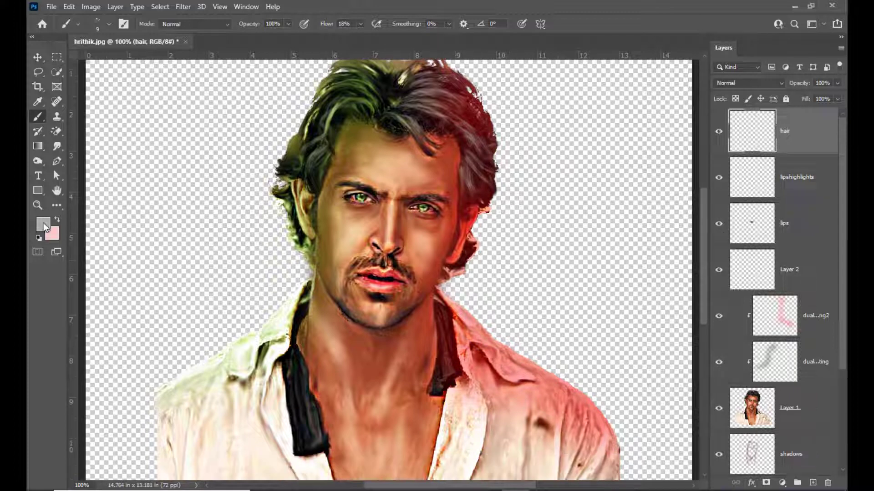
{"action": "left_click", "coordinate": [43, 223]}
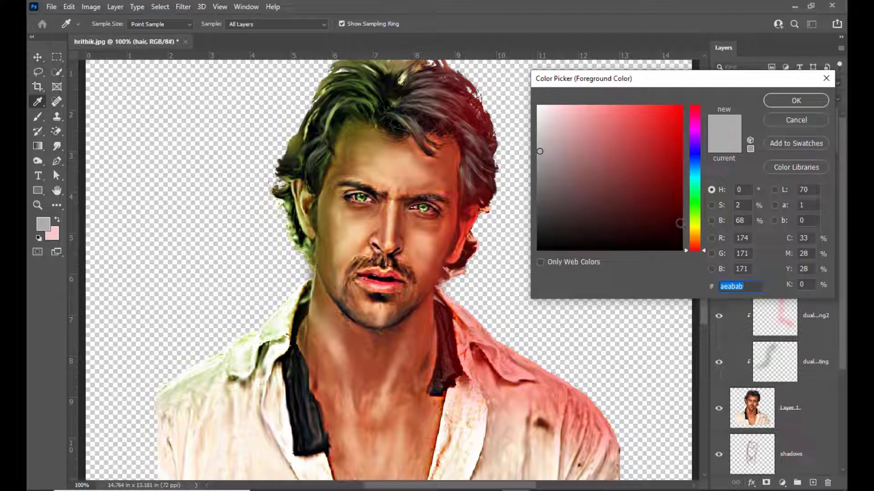
{"action": "left_click", "coordinate": [679, 228]}
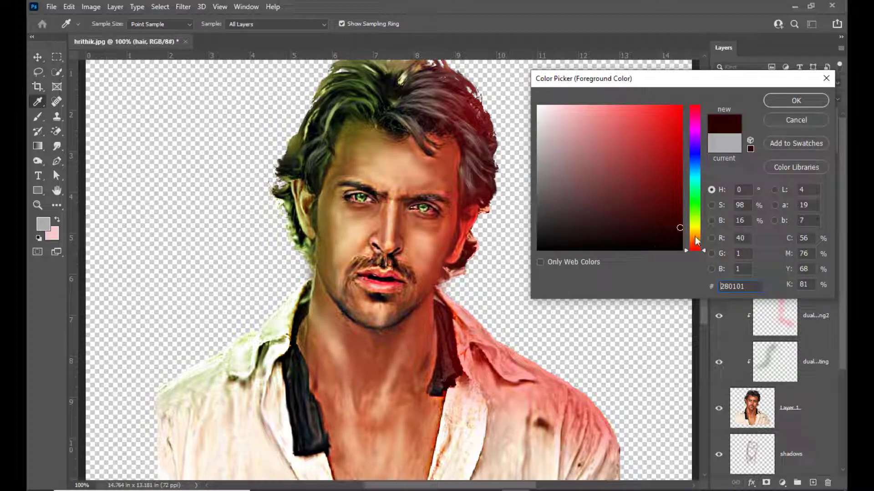
{"action": "left_click", "coordinate": [777, 104]}
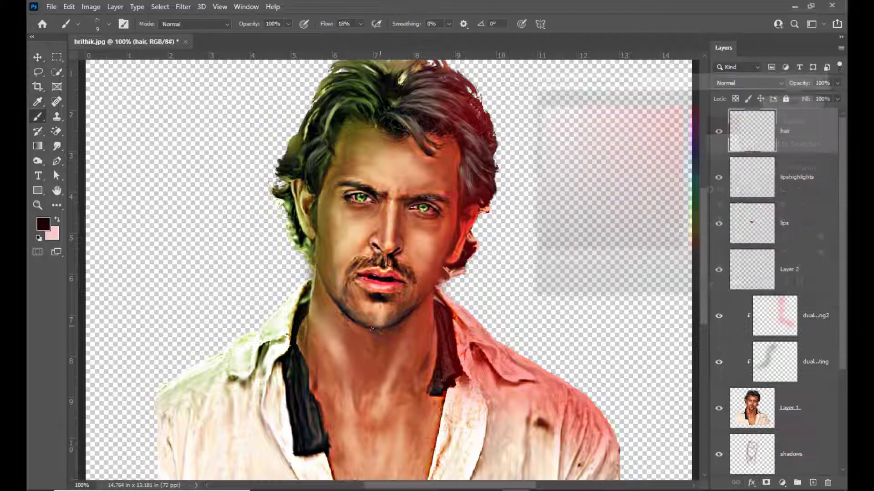
Add a new layer above the hair layer and name it darkhairtones
{"action": "key", "text": "ctrl+plus"}
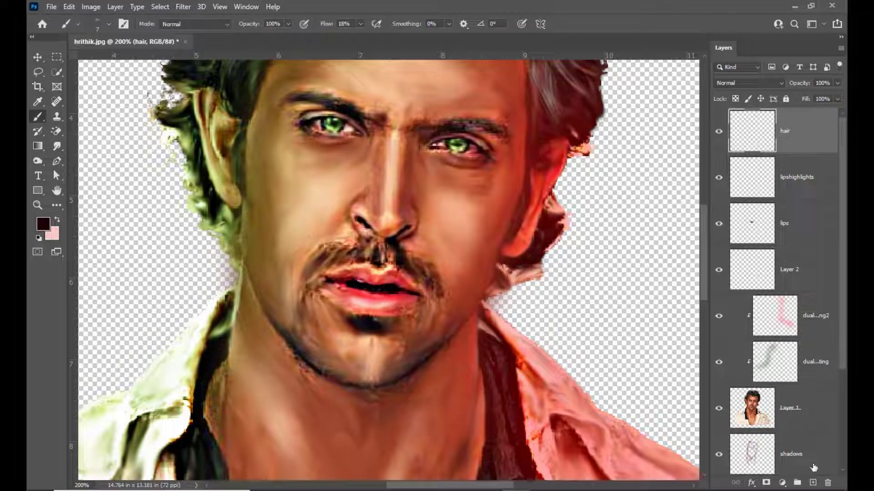
{"action": "left_click", "coordinate": [813, 483]}
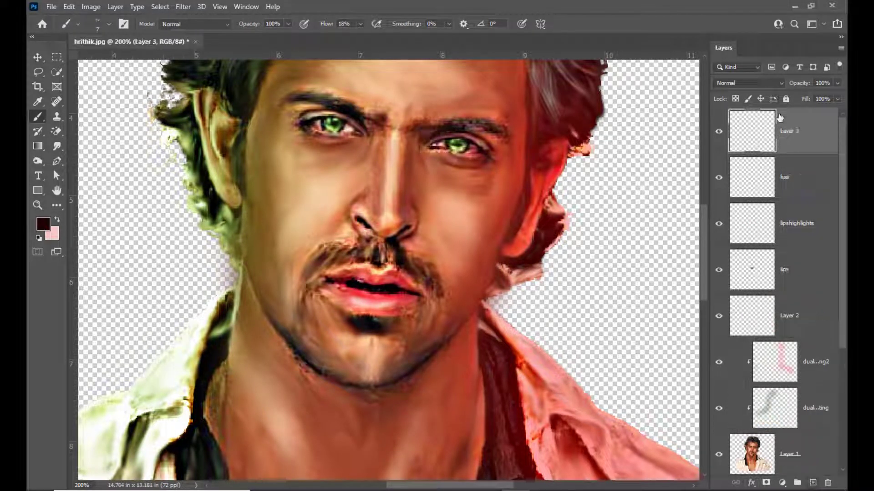
{"action": "double_click", "coordinate": [791, 131]}
{"action": "type", "text": "darkhairtones"}
{"action": "key", "text": "Return"}
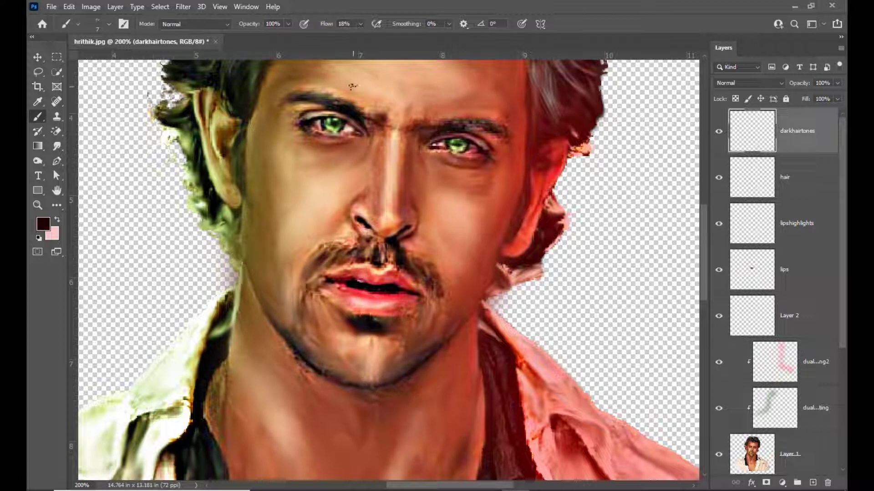
Raise the brush flow to 62% and paint dark strokes over the moustache and the beard line on the green-lit side of the jaw
{"action": "left_click", "coordinate": [361, 24]}
{"action": "left_click_drag", "start_coordinate": [371, 37], "coordinate": [383, 37]}
{"action": "mouse_move", "coordinate": [349, 250]}
{"action": "left_mouse_down"}
{"action": "mouse_move", "coordinate": [329, 262]}
{"action": "mouse_move", "coordinate": [355, 252]}
{"action": "mouse_move", "coordinate": [321, 262]}
{"action": "mouse_move", "coordinate": [371, 245]}
{"action": "mouse_move", "coordinate": [363, 258]}
{"action": "mouse_move", "coordinate": [371, 244]}
{"action": "mouse_move", "coordinate": [371, 255]}
{"action": "mouse_move", "coordinate": [384, 246]}
{"action": "mouse_move", "coordinate": [387, 261]}
{"action": "mouse_move", "coordinate": [395, 258]}
{"action": "mouse_move", "coordinate": [392, 244]}
{"action": "mouse_move", "coordinate": [396, 260]}
{"action": "mouse_move", "coordinate": [393, 247]}
{"action": "mouse_move", "coordinate": [395, 257]}
{"action": "mouse_move", "coordinate": [382, 258]}
{"action": "mouse_move", "coordinate": [409, 267]}
{"action": "mouse_move", "coordinate": [407, 257]}
{"action": "mouse_move", "coordinate": [434, 283]}
{"action": "mouse_move", "coordinate": [424, 318]}
{"action": "left_mouse_up"}
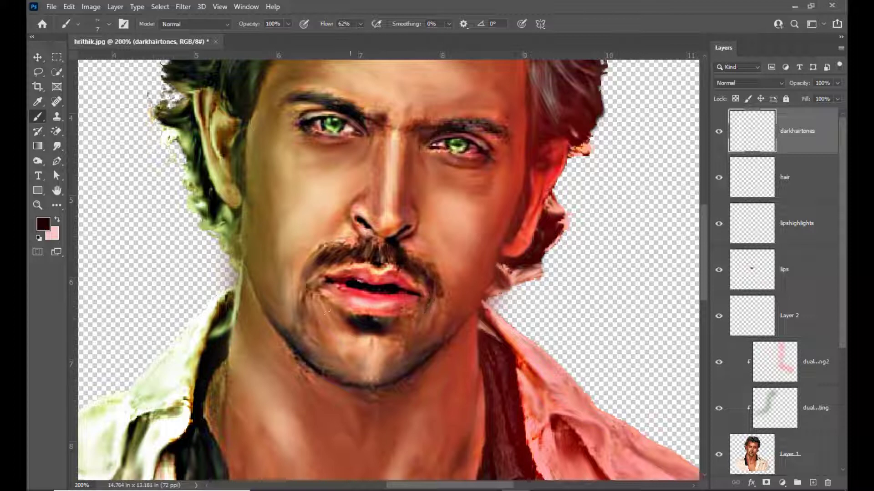
{"action": "mouse_move", "coordinate": [314, 264]}
{"action": "left_mouse_down"}
{"action": "mouse_move", "coordinate": [305, 330]}
{"action": "mouse_move", "coordinate": [300, 337]}
{"action": "mouse_move", "coordinate": [282, 329]}
{"action": "mouse_move", "coordinate": [319, 335]}
{"action": "mouse_move", "coordinate": [300, 317]}
{"action": "mouse_move", "coordinate": [296, 348]}
{"action": "mouse_move", "coordinate": [307, 367]}
{"action": "mouse_move", "coordinate": [300, 335]}
{"action": "mouse_move", "coordinate": [320, 362]}
{"action": "left_mouse_up"}
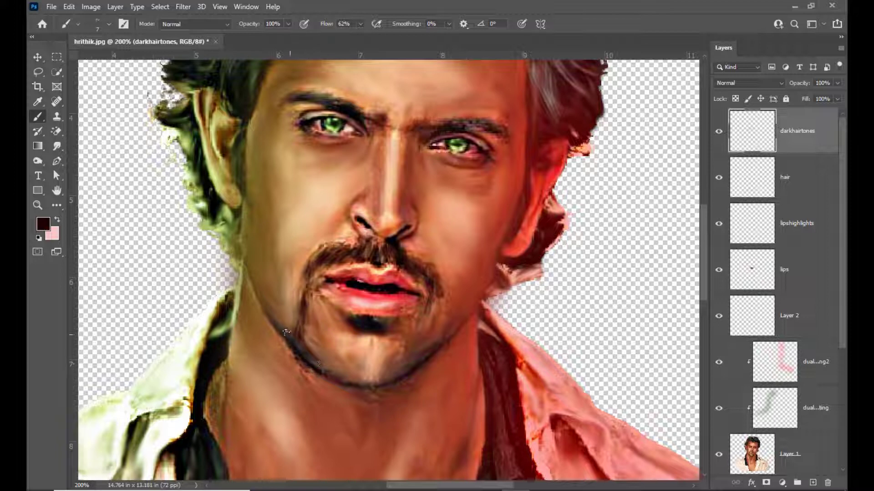
{"action": "left_click_drag", "start_coordinate": [275, 323], "coordinate": [325, 369]}
Paint dark beard strokes down the centre of the chin and along the red-lit side of the mouth and jaw
{"action": "mouse_move", "coordinate": [347, 319]}
{"action": "left_mouse_down"}
{"action": "mouse_move", "coordinate": [387, 321]}
{"action": "mouse_move", "coordinate": [378, 336]}
{"action": "mouse_move", "coordinate": [375, 328]}
{"action": "mouse_move", "coordinate": [349, 330]}
{"action": "mouse_move", "coordinate": [360, 360]}
{"action": "mouse_move", "coordinate": [368, 336]}
{"action": "mouse_move", "coordinate": [359, 372]}
{"action": "left_mouse_up"}
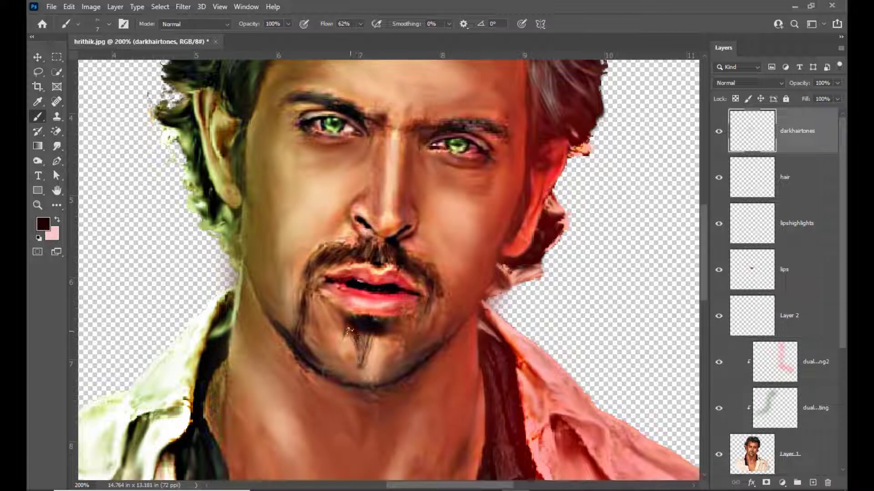
{"action": "mouse_move", "coordinate": [349, 328]}
{"action": "left_mouse_down"}
{"action": "mouse_move", "coordinate": [360, 346]}
{"action": "mouse_move", "coordinate": [342, 334]}
{"action": "mouse_move", "coordinate": [351, 370]}
{"action": "mouse_move", "coordinate": [314, 371]}
{"action": "mouse_move", "coordinate": [317, 360]}
{"action": "mouse_move", "coordinate": [335, 373]}
{"action": "mouse_move", "coordinate": [353, 367]}
{"action": "mouse_move", "coordinate": [356, 344]}
{"action": "mouse_move", "coordinate": [349, 369]}
{"action": "mouse_move", "coordinate": [375, 335]}
{"action": "mouse_move", "coordinate": [389, 349]}
{"action": "mouse_move", "coordinate": [370, 344]}
{"action": "mouse_move", "coordinate": [373, 359]}
{"action": "mouse_move", "coordinate": [384, 360]}
{"action": "mouse_move", "coordinate": [373, 332]}
{"action": "mouse_move", "coordinate": [375, 375]}
{"action": "mouse_move", "coordinate": [363, 362]}
{"action": "mouse_move", "coordinate": [373, 376]}
{"action": "mouse_move", "coordinate": [362, 330]}
{"action": "mouse_move", "coordinate": [373, 384]}
{"action": "mouse_move", "coordinate": [360, 368]}
{"action": "mouse_move", "coordinate": [340, 375]}
{"action": "mouse_move", "coordinate": [374, 367]}
{"action": "left_mouse_up"}
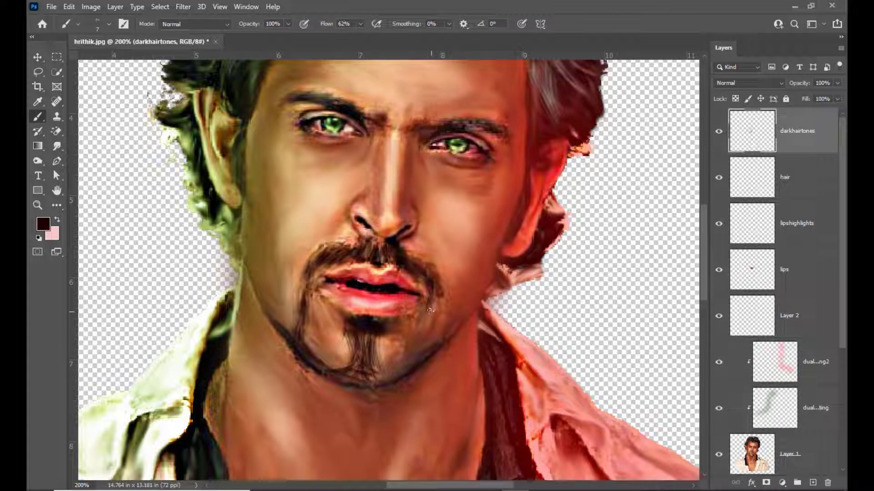
{"action": "mouse_move", "coordinate": [430, 311]}
{"action": "left_mouse_down"}
{"action": "mouse_move", "coordinate": [418, 365]}
{"action": "mouse_move", "coordinate": [416, 357]}
{"action": "mouse_move", "coordinate": [388, 372]}
{"action": "mouse_move", "coordinate": [378, 338]}
{"action": "mouse_move", "coordinate": [382, 382]}
{"action": "left_mouse_up"}
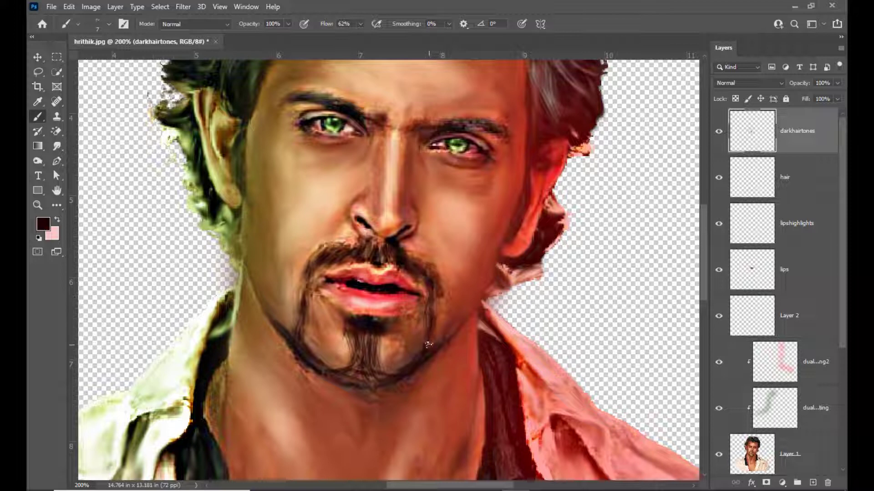
{"action": "mouse_move", "coordinate": [372, 336]}
{"action": "left_mouse_down"}
{"action": "mouse_move", "coordinate": [371, 370]}
{"action": "mouse_move", "coordinate": [364, 357]}
{"action": "mouse_move", "coordinate": [346, 376]}
{"action": "left_mouse_up"}
{"action": "mouse_move", "coordinate": [369, 347]}
{"action": "left_mouse_down"}
{"action": "mouse_move", "coordinate": [349, 355]}
{"action": "mouse_move", "coordinate": [346, 330]}
{"action": "mouse_move", "coordinate": [358, 353]}
{"action": "mouse_move", "coordinate": [349, 324]}
{"action": "mouse_move", "coordinate": [368, 335]}
{"action": "mouse_move", "coordinate": [377, 324]}
{"action": "mouse_move", "coordinate": [362, 337]}
{"action": "mouse_move", "coordinate": [372, 340]}
{"action": "mouse_move", "coordinate": [366, 373]}
{"action": "mouse_move", "coordinate": [390, 384]}
{"action": "mouse_move", "coordinate": [382, 374]}
{"action": "mouse_move", "coordinate": [350, 376]}
{"action": "mouse_move", "coordinate": [368, 365]}
{"action": "mouse_move", "coordinate": [361, 354]}
{"action": "mouse_move", "coordinate": [355, 371]}
{"action": "left_mouse_up"}
{"action": "mouse_move", "coordinate": [369, 329]}
{"action": "left_mouse_down"}
{"action": "mouse_move", "coordinate": [365, 361]}
{"action": "mouse_move", "coordinate": [381, 384]}
{"action": "mouse_move", "coordinate": [414, 379]}
{"action": "mouse_move", "coordinate": [409, 372]}
{"action": "mouse_move", "coordinate": [443, 347]}
{"action": "left_mouse_up"}
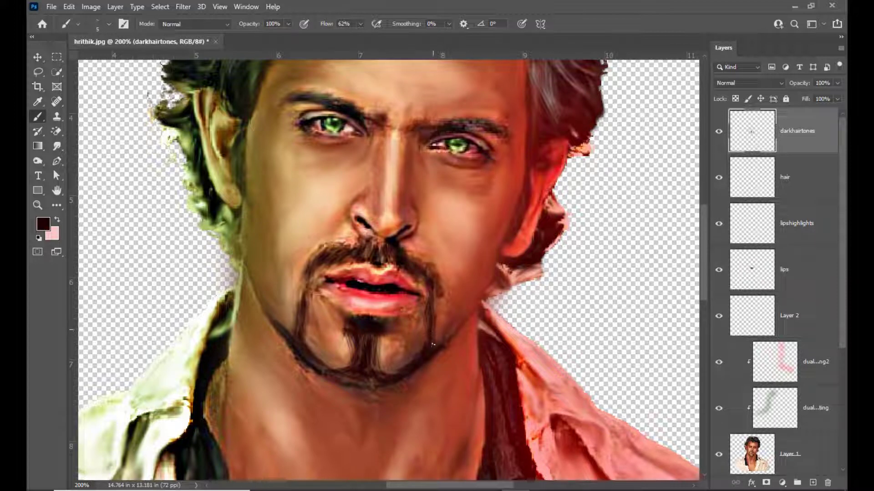
Switch to the Mixer Brush, shrink it to 25 pixels and blend the beard strokes in the centre of the chin
{"action": "right_click", "coordinate": [39, 119]}
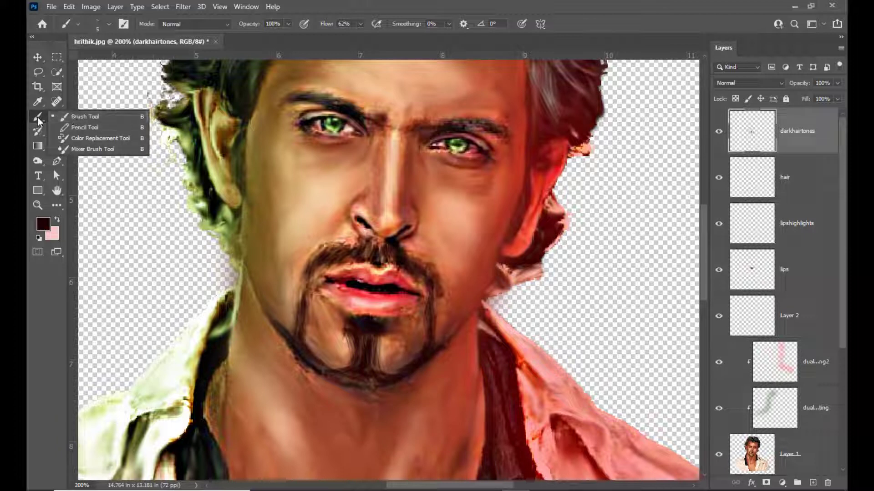
{"action": "left_click", "coordinate": [96, 149]}
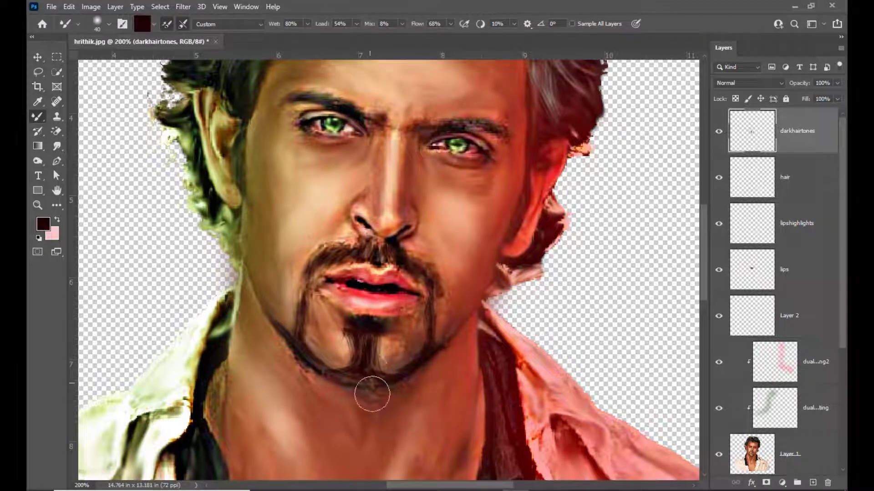
{"action": "scroll", "coordinate": [464, 234], "scroll_direction": "up", "scroll_amount": 2}
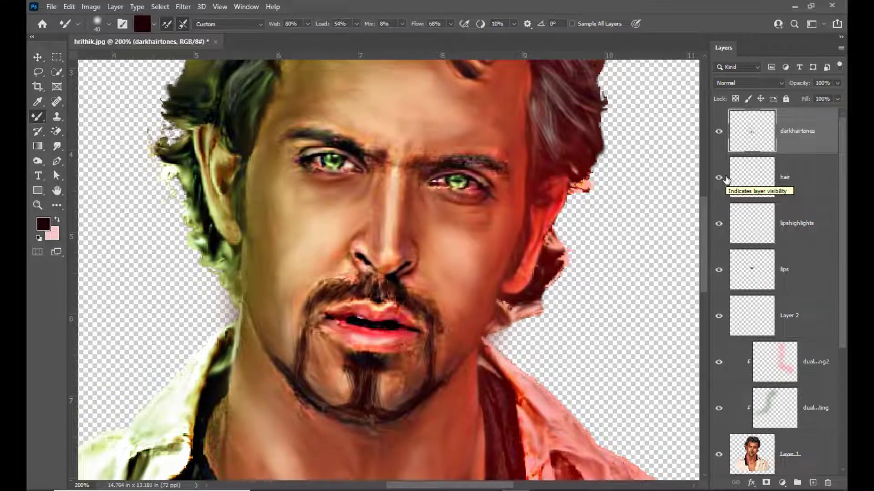
{"action": "scroll", "coordinate": [464, 194], "scroll_direction": "down", "scroll_amount": 3}
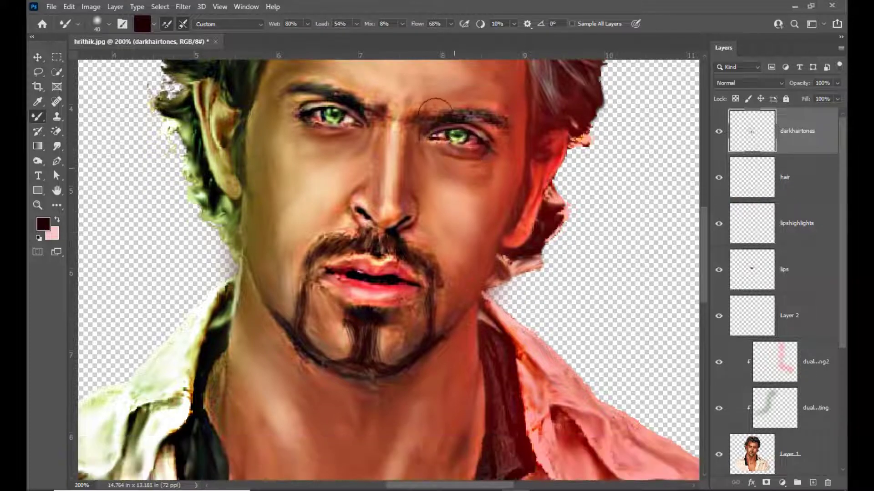
{"action": "scroll", "coordinate": [382, 43], "scroll_direction": "up", "scroll_amount": 2}
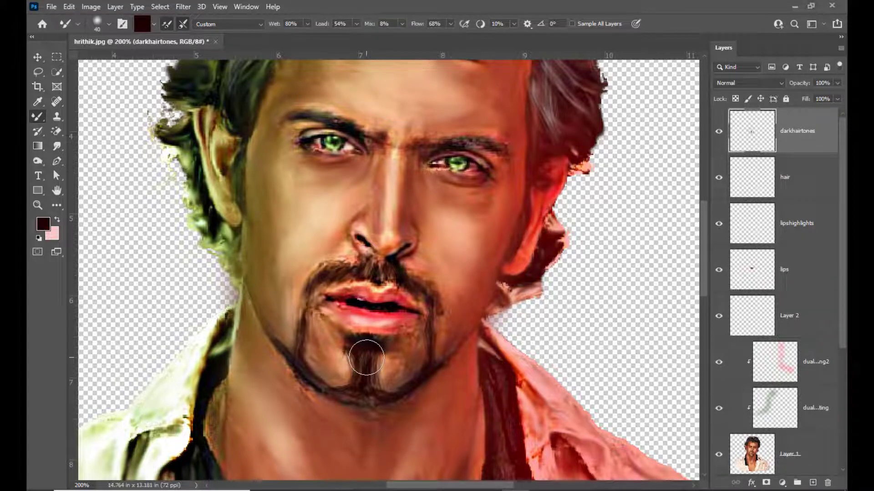
{"action": "key", "text": "bracketleft"}
{"action": "key", "text": "bracketleft"}
{"action": "mouse_move", "coordinate": [372, 359]}
{"action": "left_mouse_down"}
{"action": "mouse_move", "coordinate": [363, 377]}
{"action": "mouse_move", "coordinate": [350, 349]}
{"action": "mouse_move", "coordinate": [366, 387]}
{"action": "mouse_move", "coordinate": [375, 363]}
{"action": "mouse_move", "coordinate": [370, 390]}
{"action": "left_mouse_up"}
{"action": "key", "text": "bracketleft"}
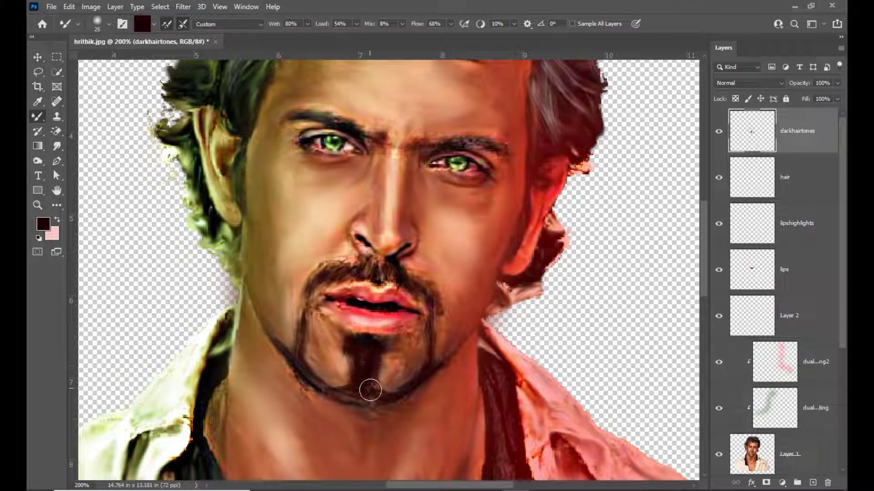
Shrink the Mixer Brush to 10 pixels and blend the moustache and the beard strand on the green-lit side
{"action": "key", "text": "bracketleft"}
{"action": "key", "text": "bracketleft"}
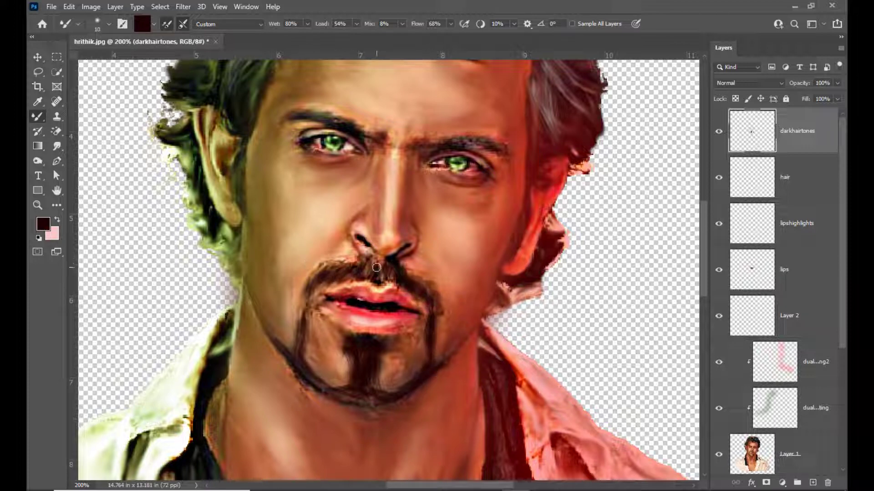
{"action": "mouse_move", "coordinate": [376, 265]}
{"action": "left_mouse_down"}
{"action": "mouse_move", "coordinate": [362, 278]}
{"action": "mouse_move", "coordinate": [386, 280]}
{"action": "mouse_move", "coordinate": [376, 280]}
{"action": "left_mouse_up"}
{"action": "mouse_move", "coordinate": [322, 274]}
{"action": "left_mouse_down"}
{"action": "mouse_move", "coordinate": [302, 317]}
{"action": "mouse_move", "coordinate": [296, 366]}
{"action": "left_mouse_up"}
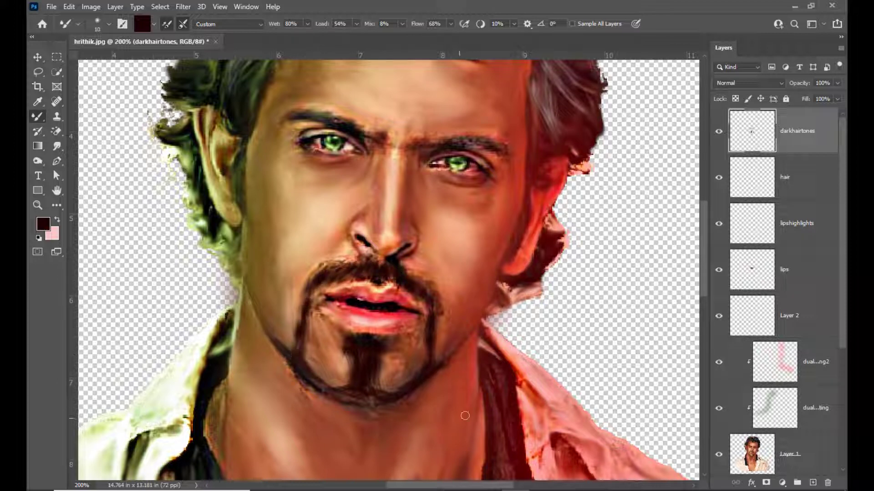
Switch to the Brush tool, enlarge it to 8 pixels, set the flow to 46% and choose a darker, near-black foreground colour
{"action": "scroll", "coordinate": [643, 199], "scroll_direction": "up", "scroll_amount": 4}
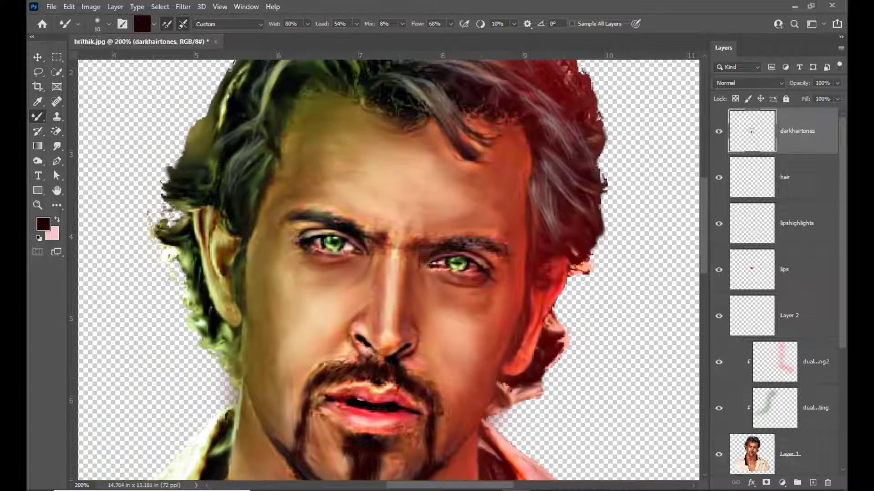
{"action": "scroll", "coordinate": [448, 47], "scroll_direction": "up", "scroll_amount": 2}
{"action": "right_click", "coordinate": [39, 119]}
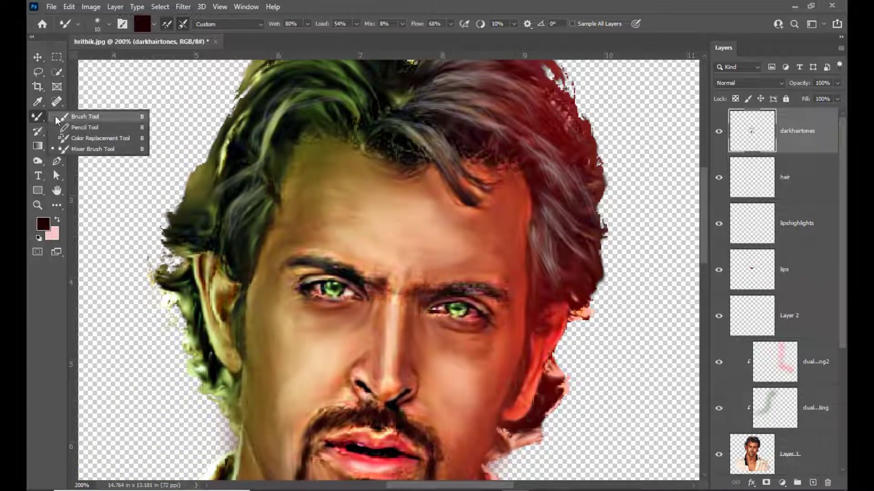
{"action": "left_click", "coordinate": [85, 116]}
{"action": "scroll", "coordinate": [541, 194], "scroll_direction": "up", "scroll_amount": 4}
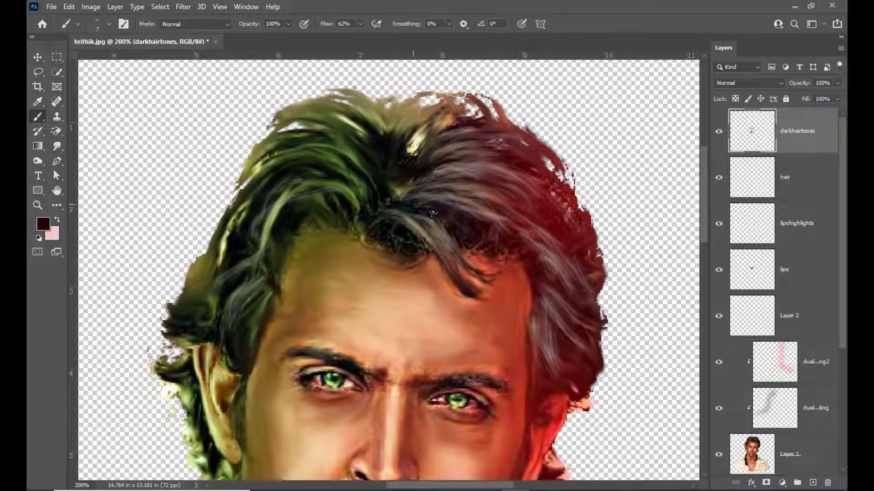
{"action": "key", "text": "bracketright"}
{"action": "key", "text": "bracketright"}
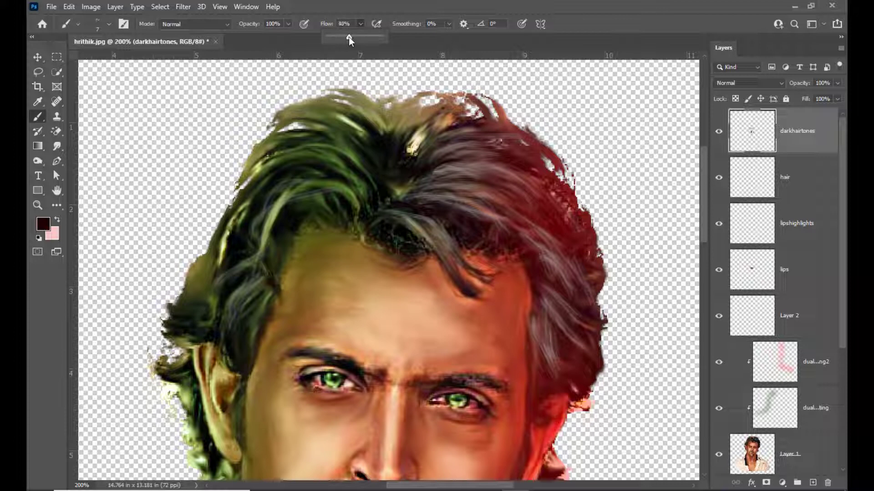
{"action": "left_click_drag", "start_coordinate": [349, 36], "coordinate": [352, 37]}
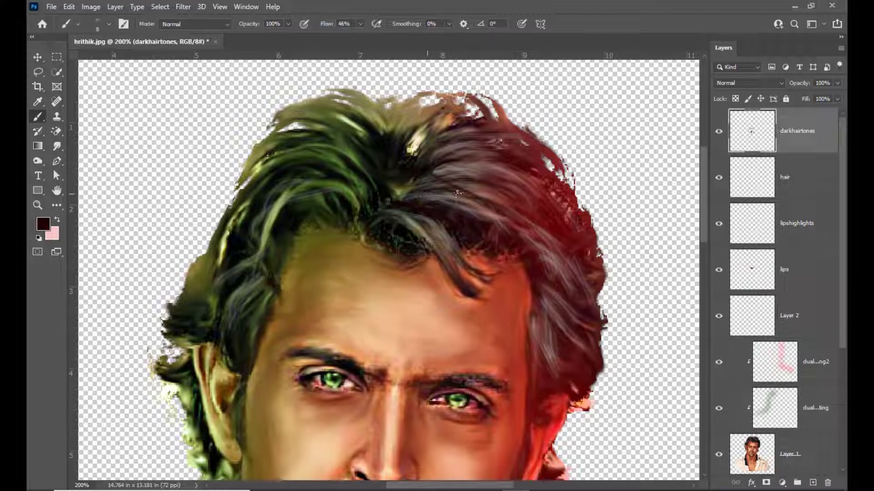
{"action": "left_click", "coordinate": [44, 224]}
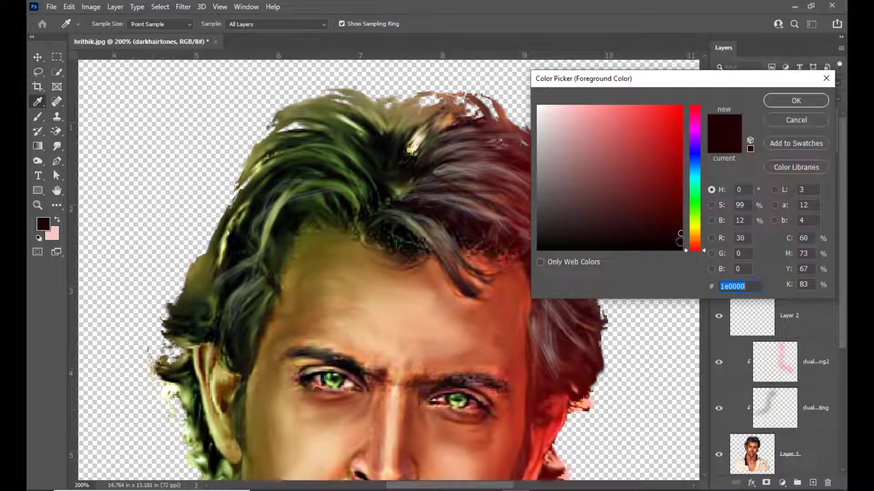
{"action": "left_click", "coordinate": [773, 103]}
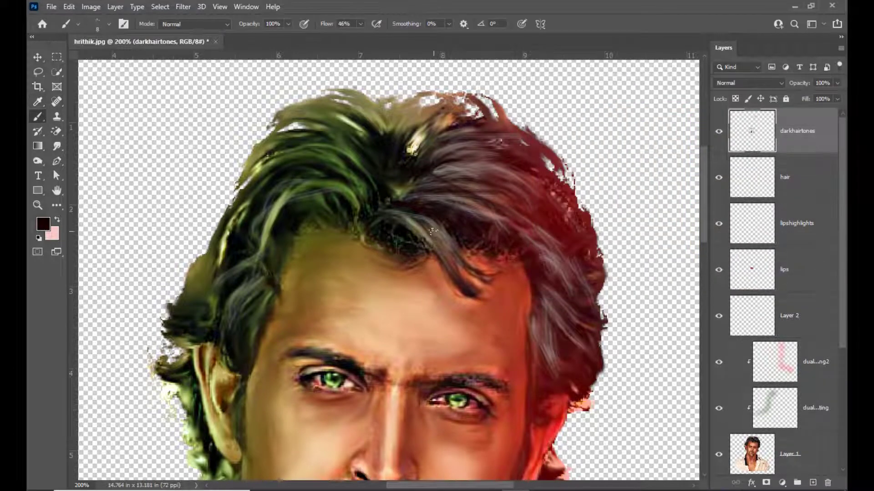
Paint dark strands sweeping from the parting across the upper part of the red-lit hair
{"action": "mouse_move", "coordinate": [444, 196]}
{"action": "left_mouse_down"}
{"action": "mouse_move", "coordinate": [495, 213]}
{"action": "mouse_move", "coordinate": [510, 207]}
{"action": "left_mouse_up"}
{"action": "mouse_move", "coordinate": [458, 162]}
{"action": "left_mouse_down"}
{"action": "mouse_move", "coordinate": [508, 161]}
{"action": "mouse_move", "coordinate": [546, 185]}
{"action": "left_mouse_up"}
{"action": "left_click_drag", "start_coordinate": [464, 163], "coordinate": [556, 207]}
{"action": "left_click_drag", "start_coordinate": [497, 173], "coordinate": [546, 207]}
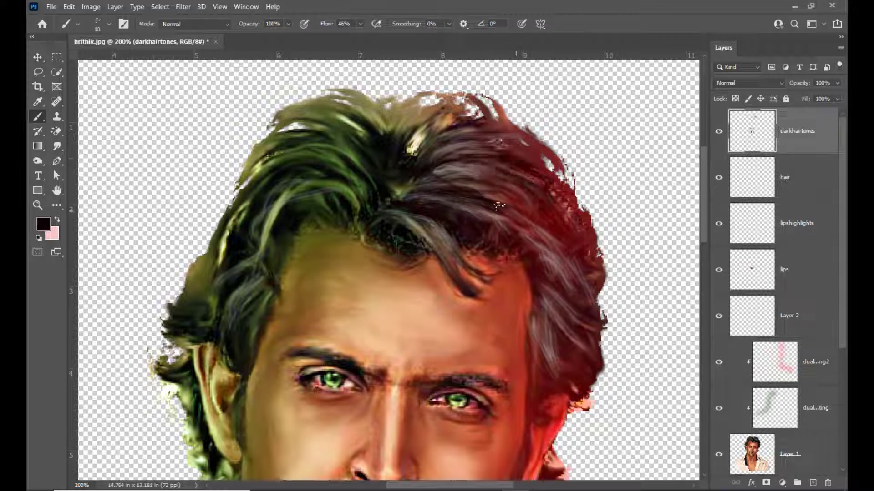
{"action": "mouse_move", "coordinate": [489, 188]}
{"action": "left_mouse_down"}
{"action": "mouse_move", "coordinate": [533, 210]}
{"action": "mouse_move", "coordinate": [544, 234]}
{"action": "left_mouse_up"}
{"action": "left_click_drag", "start_coordinate": [523, 160], "coordinate": [577, 207]}
{"action": "left_click_drag", "start_coordinate": [511, 153], "coordinate": [569, 201]}
{"action": "left_click_drag", "start_coordinate": [523, 174], "coordinate": [586, 244]}
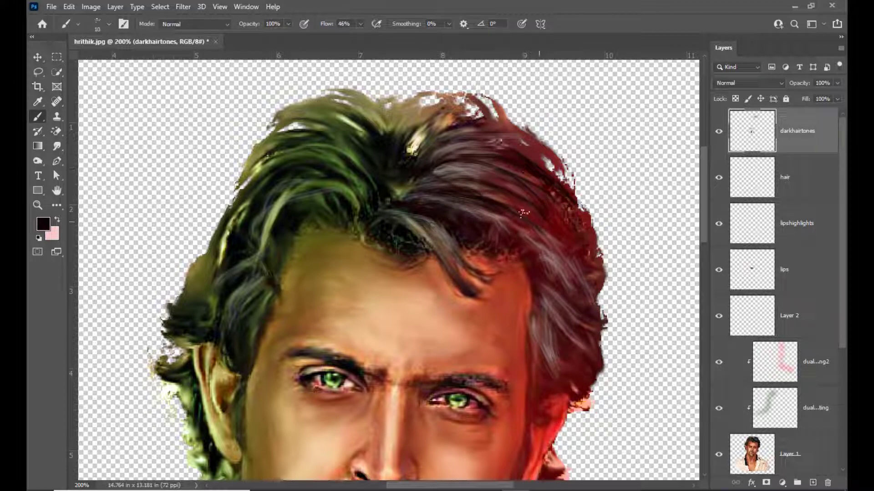
Paint dark strands down the outer edge of the red-lit hair towards the ear and sideburn
{"action": "left_click_drag", "start_coordinate": [523, 214], "coordinate": [562, 251]}
{"action": "left_click_drag", "start_coordinate": [556, 220], "coordinate": [593, 277]}
{"action": "mouse_move", "coordinate": [550, 314]}
{"action": "left_mouse_down"}
{"action": "mouse_move", "coordinate": [565, 367]}
{"action": "mouse_move", "coordinate": [553, 323]}
{"action": "mouse_move", "coordinate": [574, 331]}
{"action": "mouse_move", "coordinate": [587, 368]}
{"action": "left_mouse_up"}
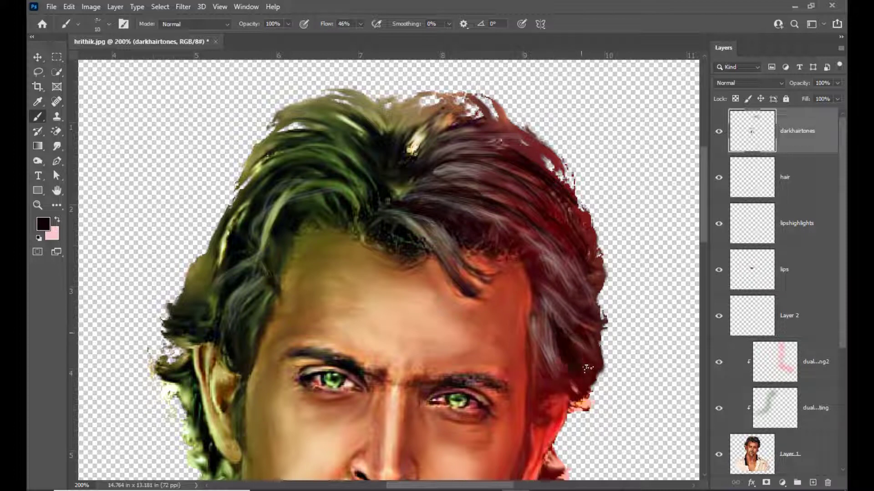
{"action": "left_click_drag", "start_coordinate": [576, 337], "coordinate": [584, 394]}
{"action": "mouse_move", "coordinate": [528, 364]}
{"action": "left_mouse_down"}
{"action": "mouse_move", "coordinate": [548, 387]}
{"action": "mouse_move", "coordinate": [546, 418]}
{"action": "left_mouse_up"}
Shrink the brush and add fine dark strands to the red-lit sideburn and through the green-lit hair down to the temple
{"action": "key", "text": "bracketleft"}
{"action": "key", "text": "bracketleft"}
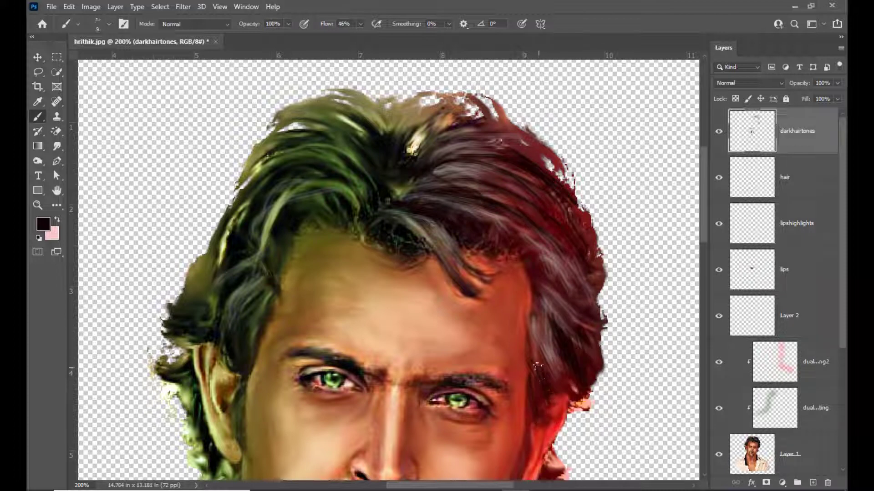
{"action": "left_click_drag", "start_coordinate": [538, 366], "coordinate": [543, 408]}
{"action": "left_click_drag", "start_coordinate": [538, 351], "coordinate": [543, 370]}
{"action": "mouse_move", "coordinate": [334, 181]}
{"action": "left_mouse_down"}
{"action": "mouse_move", "coordinate": [293, 185]}
{"action": "mouse_move", "coordinate": [253, 228]}
{"action": "mouse_move", "coordinate": [250, 289]}
{"action": "left_mouse_up"}
{"action": "left_click_drag", "start_coordinate": [254, 278], "coordinate": [235, 301]}
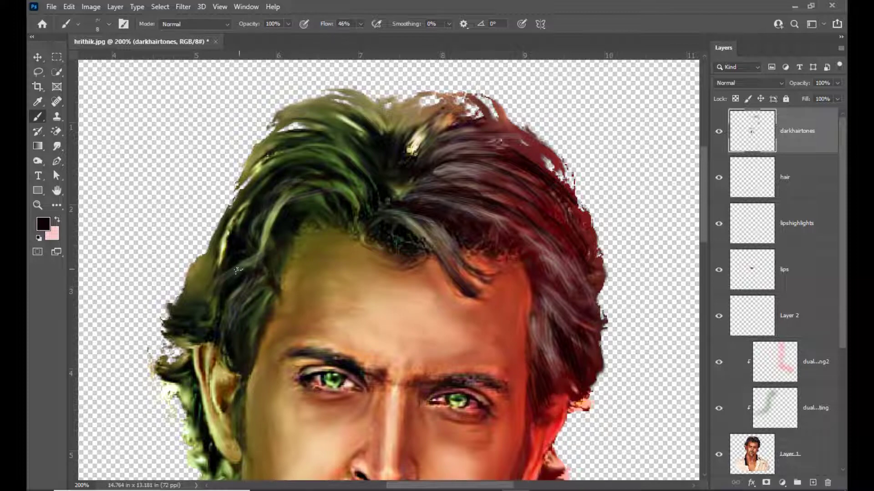
Darken the lighter grey strands from above the forehead towards the outer side of the red-lit hair
{"action": "key", "text": "ctrl+minus"}
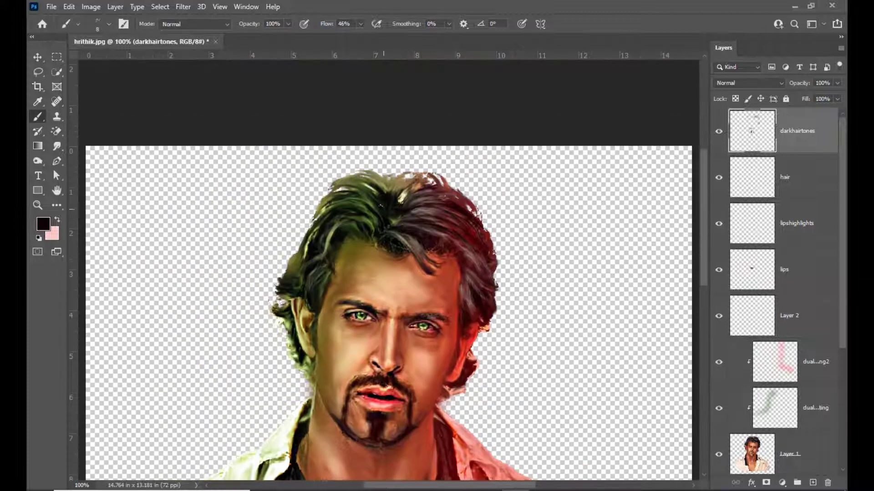
{"action": "left_click_drag", "start_coordinate": [392, 220], "coordinate": [435, 221]}
{"action": "mouse_move", "coordinate": [428, 232]}
{"action": "left_mouse_down"}
{"action": "mouse_move", "coordinate": [446, 239]}
{"action": "mouse_move", "coordinate": [450, 229]}
{"action": "left_mouse_up"}
{"action": "left_click_drag", "start_coordinate": [439, 207], "coordinate": [466, 226]}
{"action": "mouse_move", "coordinate": [465, 238]}
{"action": "left_mouse_down"}
{"action": "mouse_move", "coordinate": [472, 246]}
{"action": "mouse_move", "coordinate": [462, 232]}
{"action": "left_mouse_up"}
{"action": "left_click_drag", "start_coordinate": [459, 242], "coordinate": [481, 264]}
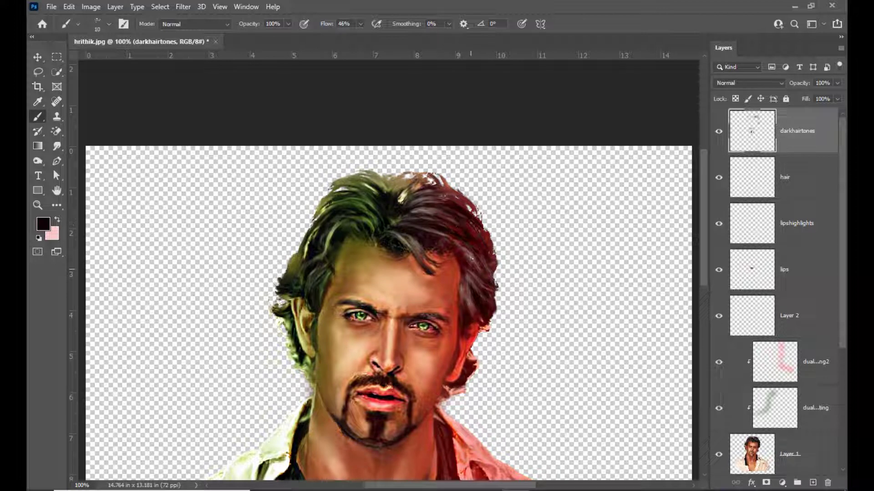
{"action": "mouse_move", "coordinate": [461, 232]}
{"action": "left_mouse_down"}
{"action": "mouse_move", "coordinate": [481, 275]}
{"action": "mouse_move", "coordinate": [473, 260]}
{"action": "left_mouse_up"}
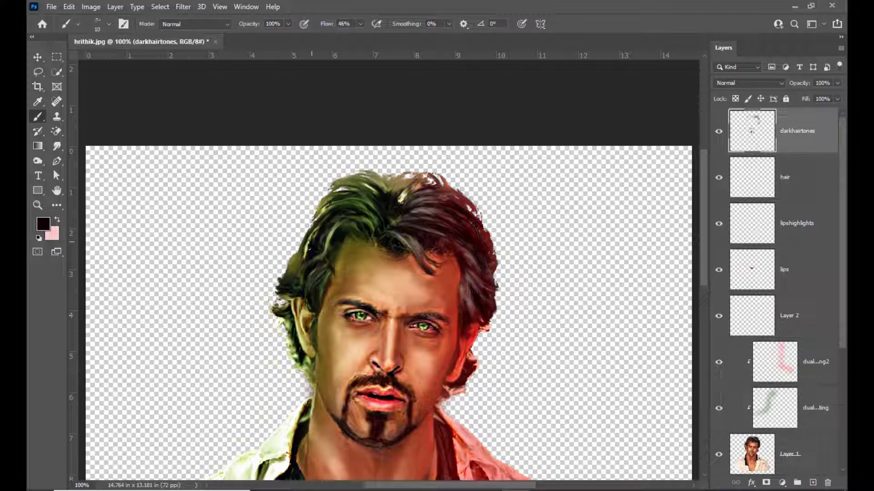
Paint dark strokes over the crown and parting, the outer red-lit hair and the sideburns on both sides
{"action": "left_click_drag", "start_coordinate": [360, 183], "coordinate": [384, 199]}
{"action": "mouse_move", "coordinate": [400, 198]}
{"action": "left_mouse_down"}
{"action": "mouse_move", "coordinate": [423, 186]}
{"action": "mouse_move", "coordinate": [448, 198]}
{"action": "left_mouse_up"}
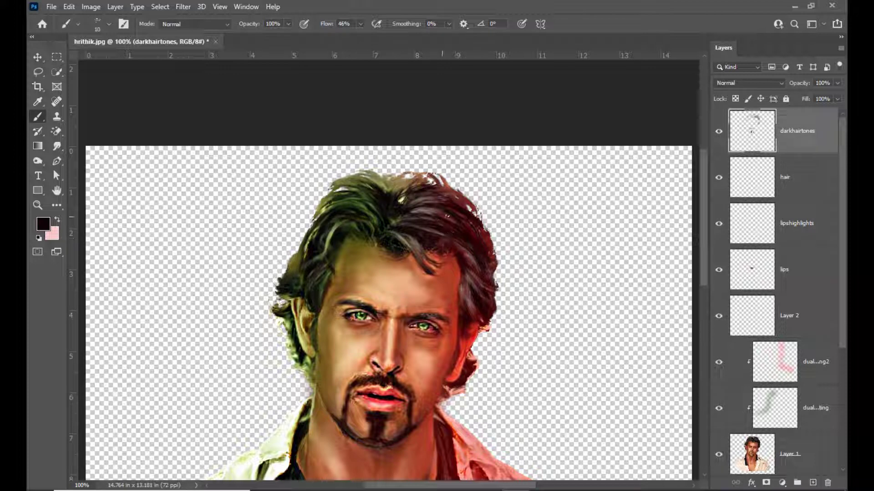
{"action": "left_click_drag", "start_coordinate": [470, 257], "coordinate": [471, 273]}
{"action": "left_click_drag", "start_coordinate": [459, 336], "coordinate": [455, 365]}
{"action": "left_click_drag", "start_coordinate": [314, 317], "coordinate": [313, 350]}
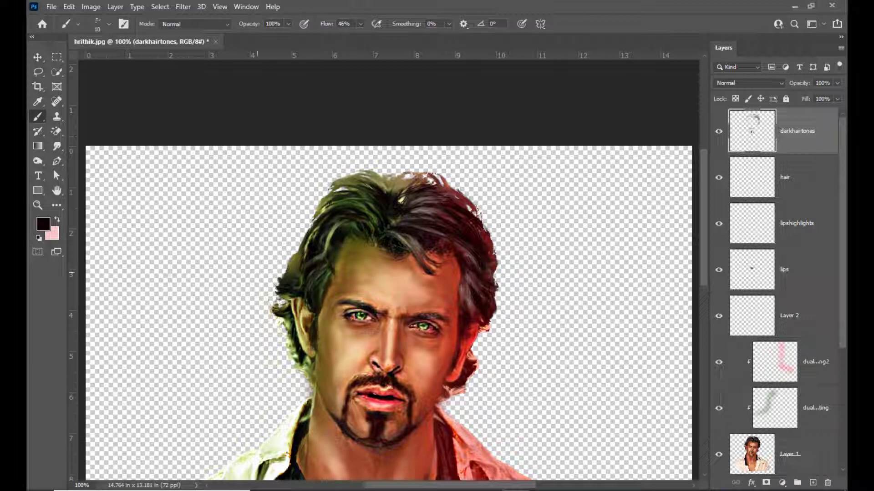
Switch to the Mixer Brush, enlarge it to about 25 pixels and blend the dark strands across the crown and red-lit hair
{"action": "right_click", "coordinate": [38, 116]}
{"action": "left_click", "coordinate": [75, 150]}
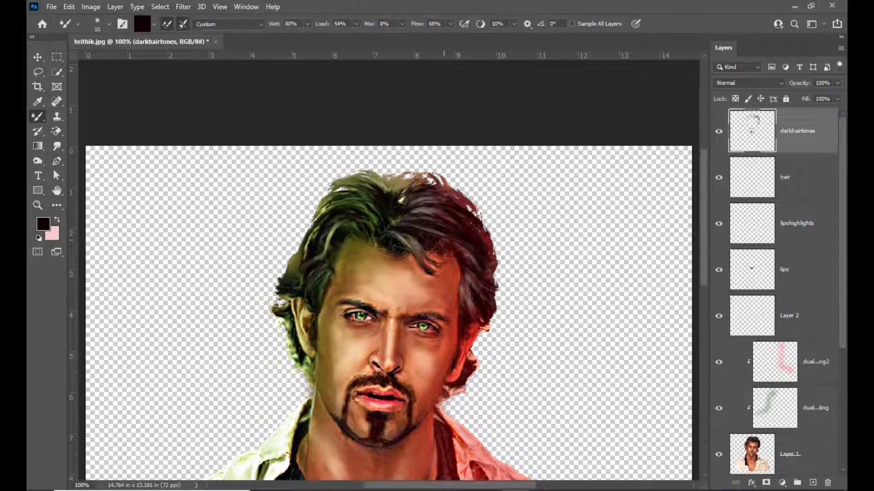
{"action": "key", "text": "bracketright"}
{"action": "key", "text": "bracketright"}
{"action": "left_click_drag", "start_coordinate": [437, 217], "coordinate": [457, 230]}
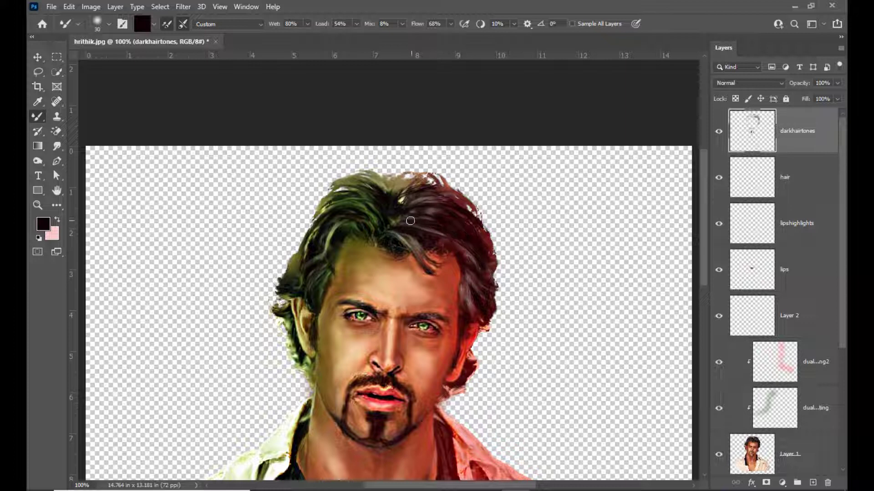
{"action": "key", "text": "bracketleft"}
{"action": "key", "text": "bracketright"}
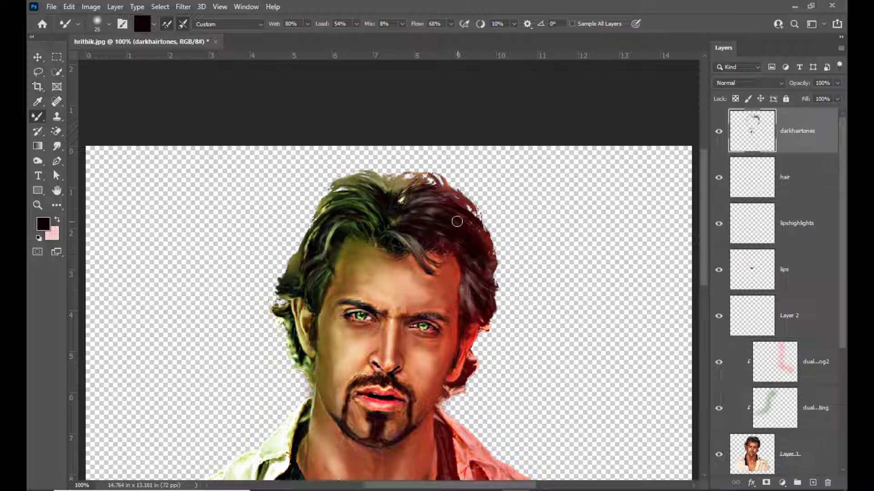
{"action": "left_click_drag", "start_coordinate": [400, 196], "coordinate": [418, 204]}
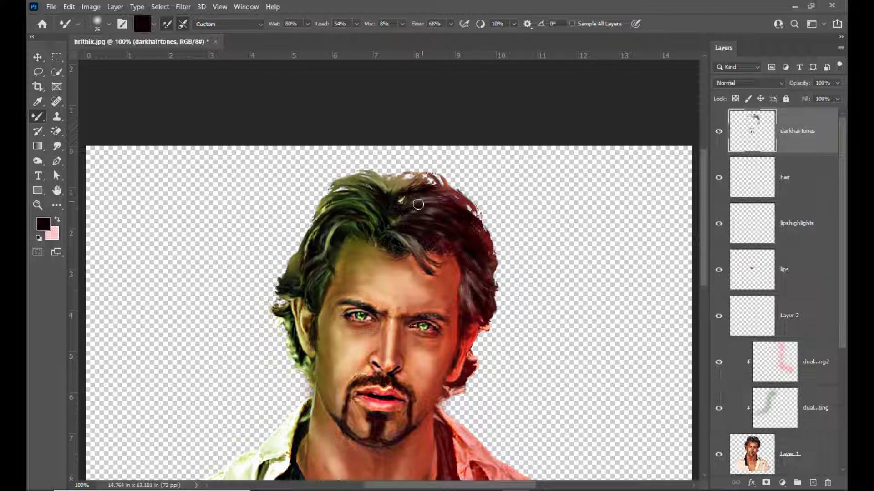
{"action": "mouse_move", "coordinate": [479, 283]}
{"action": "left_mouse_down"}
{"action": "mouse_move", "coordinate": [486, 304]}
{"action": "mouse_move", "coordinate": [471, 296]}
{"action": "mouse_move", "coordinate": [477, 307]}
{"action": "mouse_move", "coordinate": [485, 291]}
{"action": "mouse_move", "coordinate": [483, 272]}
{"action": "left_mouse_up"}
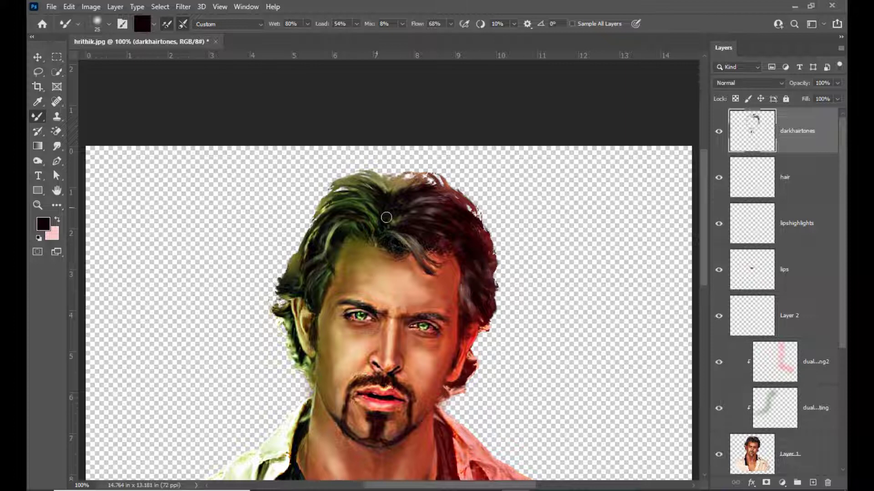
Shrink the Mixer Brush to 15 pixels and blend the dark strands down the red-lit side hair to the sideburn
{"action": "key", "text": "bracketleft"}
{"action": "key", "text": "bracketleft"}
{"action": "mouse_move", "coordinate": [490, 283]}
{"action": "left_mouse_down"}
{"action": "mouse_move", "coordinate": [481, 287]}
{"action": "mouse_move", "coordinate": [489, 294]}
{"action": "mouse_move", "coordinate": [476, 298]}
{"action": "mouse_move", "coordinate": [457, 355]}
{"action": "left_mouse_up"}
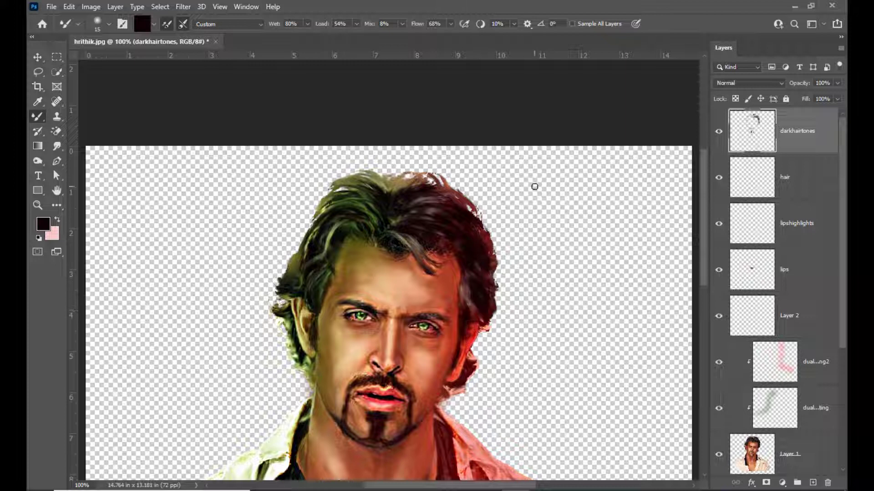
Stamp all visible layers into a new layer above darkhairtones and duplicate that layer
{"action": "scroll", "coordinate": [446, 187], "scroll_direction": "down", "scroll_amount": 3}
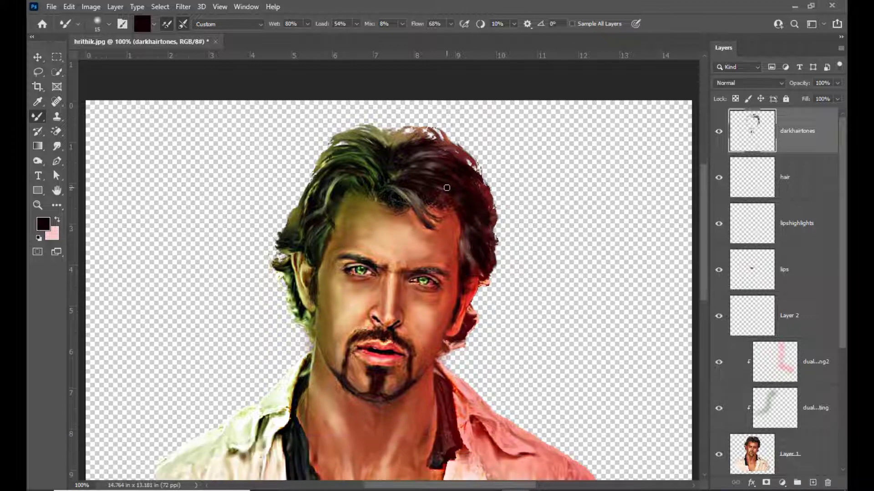
{"action": "scroll", "coordinate": [447, 187], "scroll_direction": "down", "scroll_amount": 2}
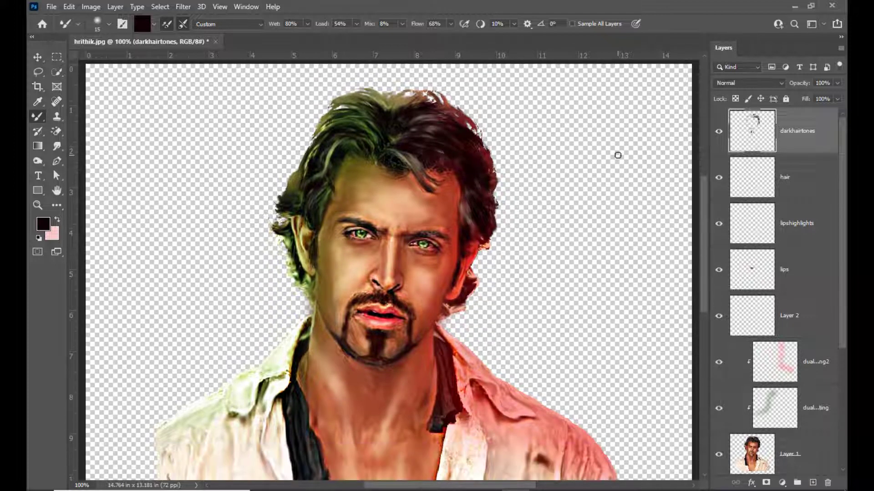
{"action": "scroll", "coordinate": [599, 234], "scroll_direction": "down", "scroll_amount": 3}
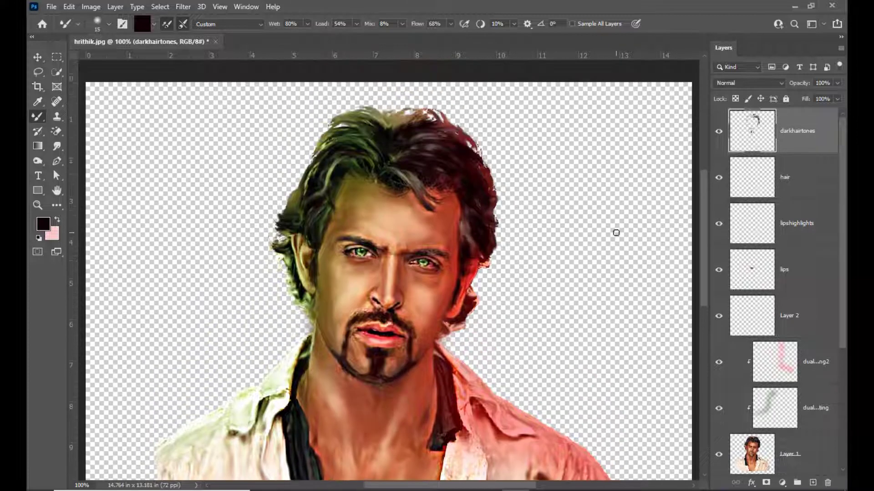
{"action": "scroll", "coordinate": [617, 230], "scroll_direction": "down", "scroll_amount": 1}
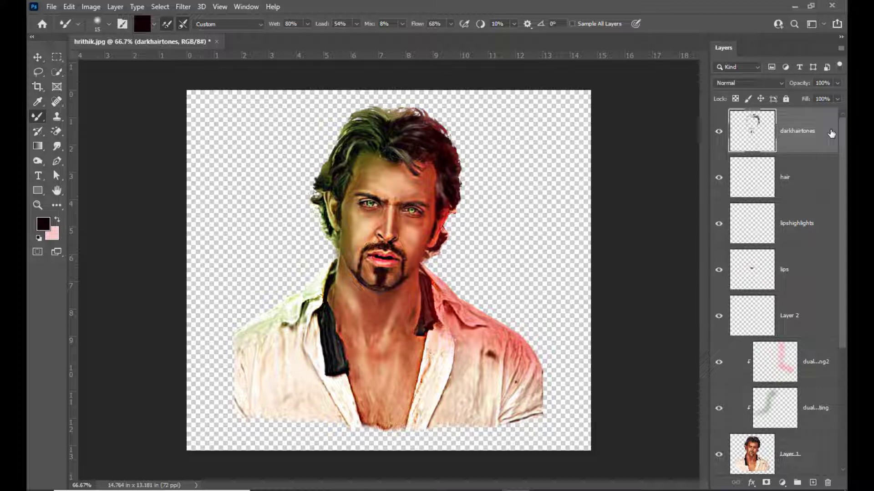
{"action": "key", "text": "ctrl+alt+shift+e"}
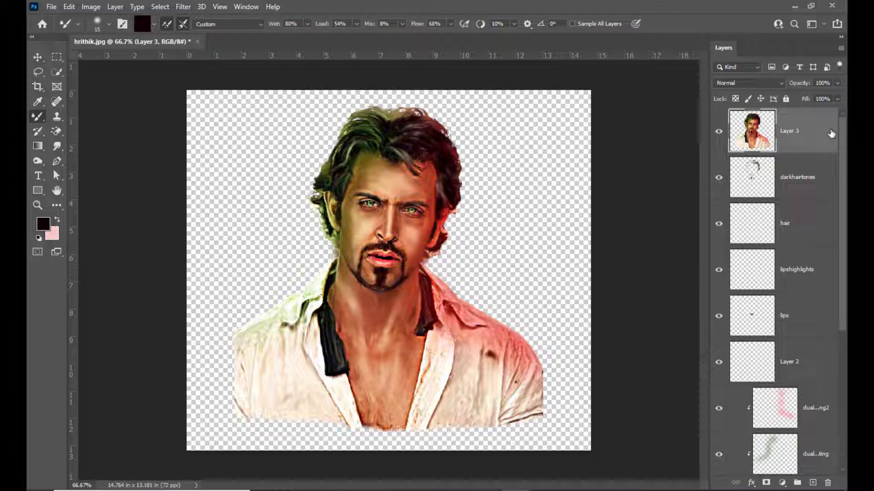
{"action": "key", "text": "ctrl+j"}
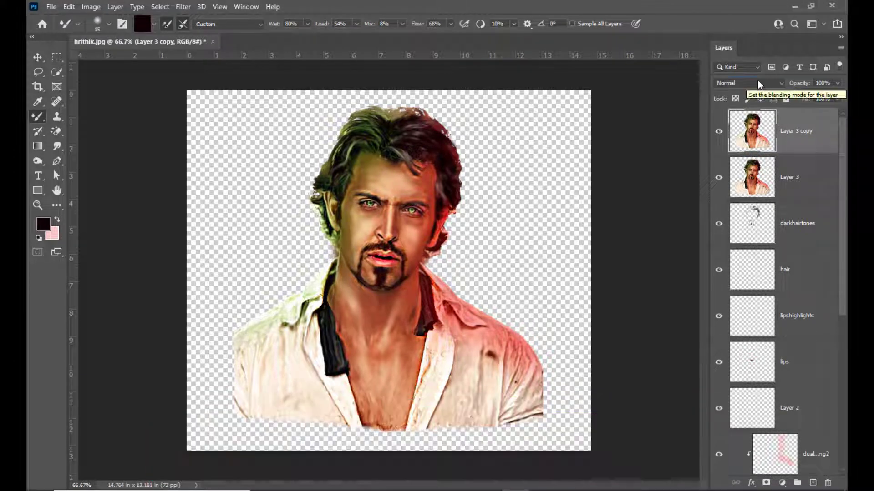
Set the duplicated portrait layer to Soft Light and merge it with Layer 3
{"action": "left_click", "coordinate": [758, 82]}
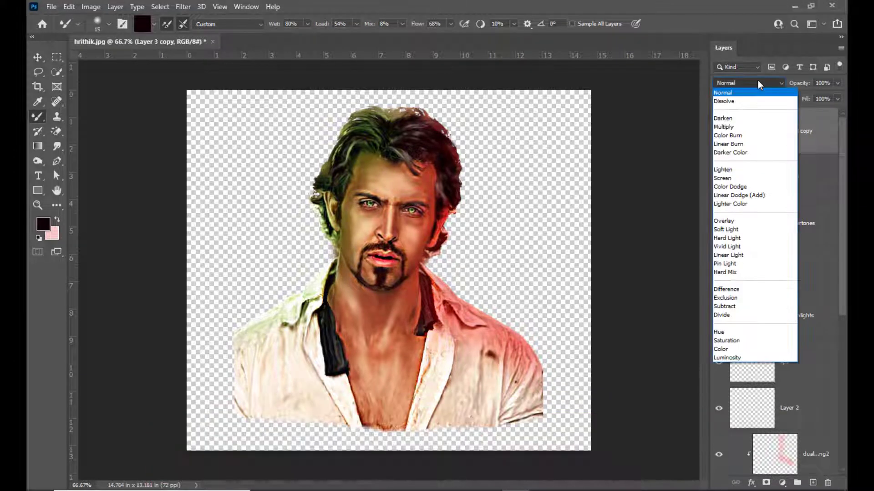
{"action": "left_click", "coordinate": [770, 229]}
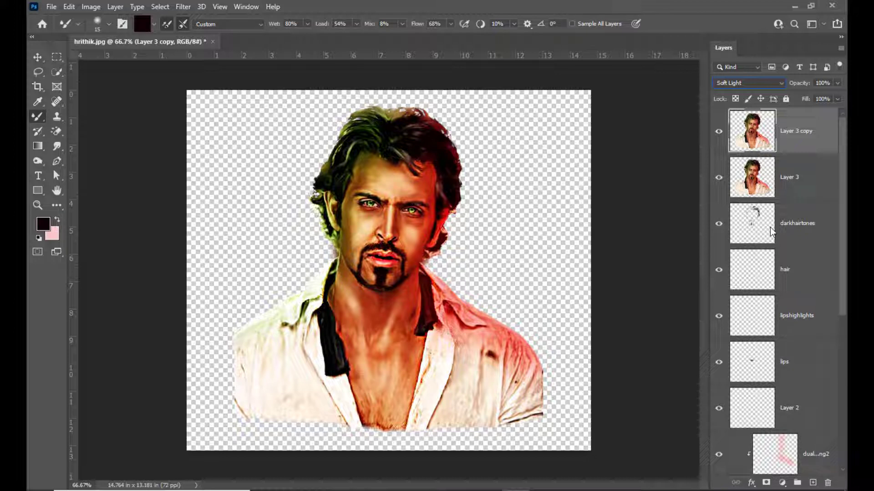
{"action": "left_click", "coordinate": [809, 178], "text": "shift"}
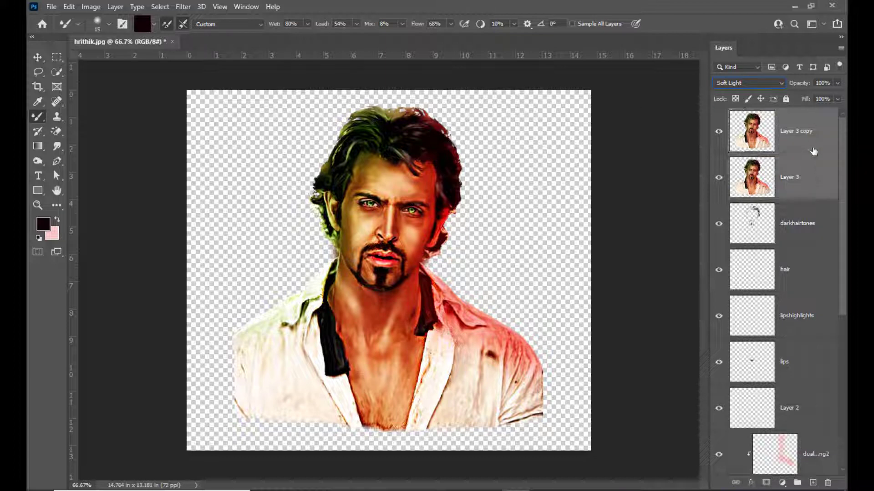
{"action": "key", "text": "ctrl+e"}
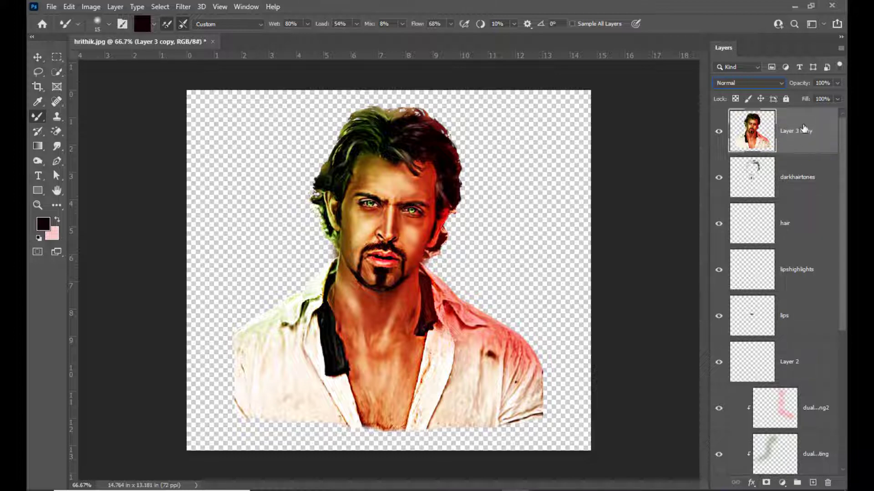
Add a new layer beneath the portrait and pick the pbbymef1 tip from Free Powder Photoshop Brushes 1 for the Brush tool
{"action": "left_click", "coordinate": [813, 484], "text": "ctrl"}
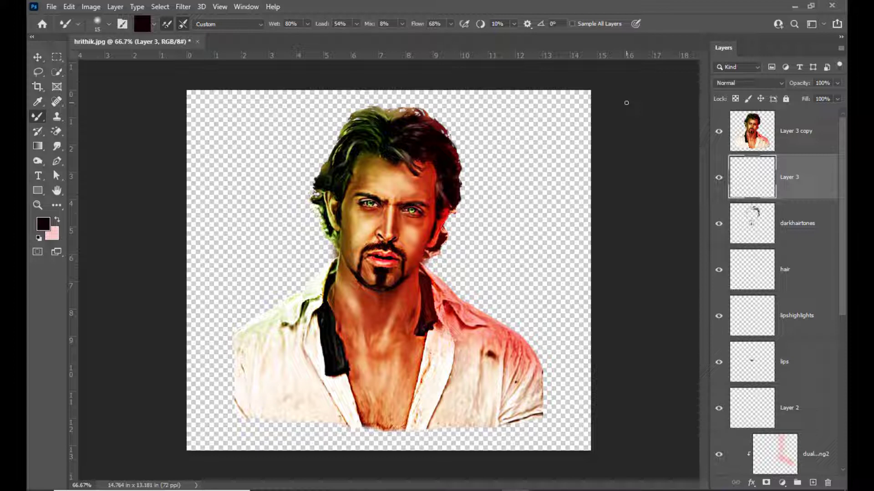
{"action": "right_click", "coordinate": [38, 117]}
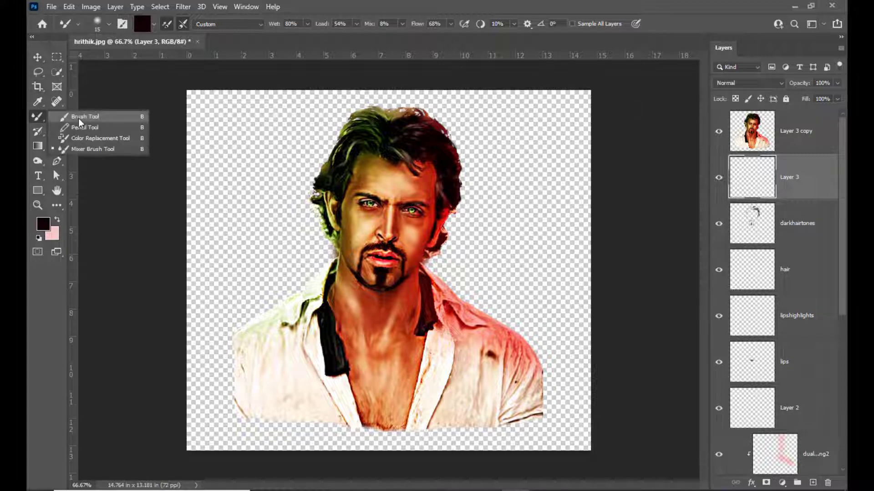
{"action": "left_click", "coordinate": [78, 118]}
{"action": "left_click", "coordinate": [98, 27]}
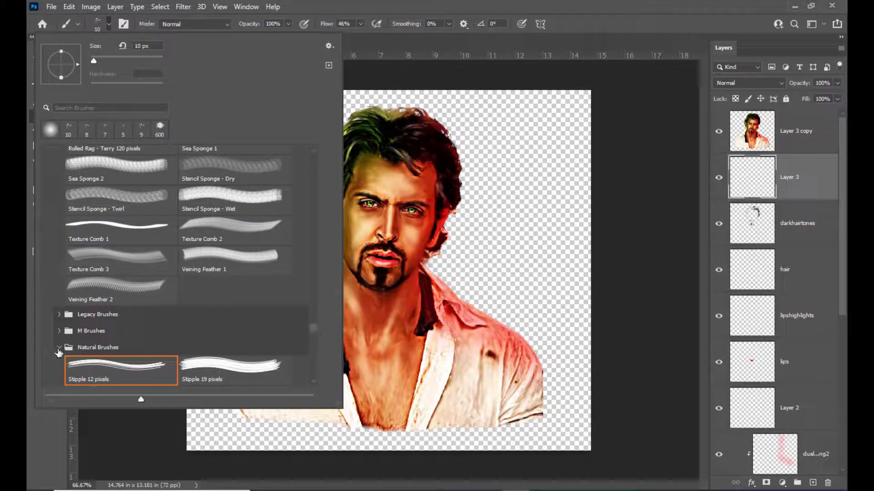
{"action": "left_click", "coordinate": [59, 348]}
{"action": "left_click_drag", "start_coordinate": [312, 339], "coordinate": [313, 343]}
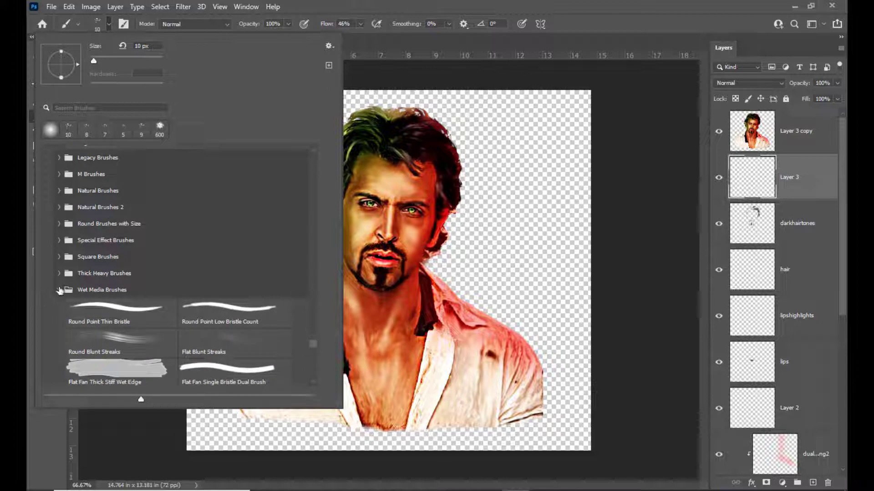
{"action": "left_click", "coordinate": [59, 290]}
{"action": "scroll", "coordinate": [186, 353], "scroll_direction": "down", "scroll_amount": 5}
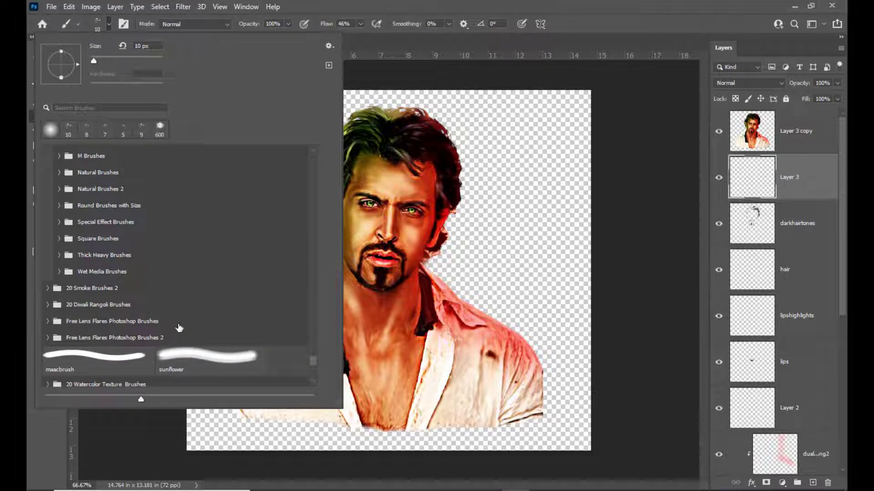
{"action": "scroll", "coordinate": [179, 327], "scroll_direction": "down", "scroll_amount": 3}
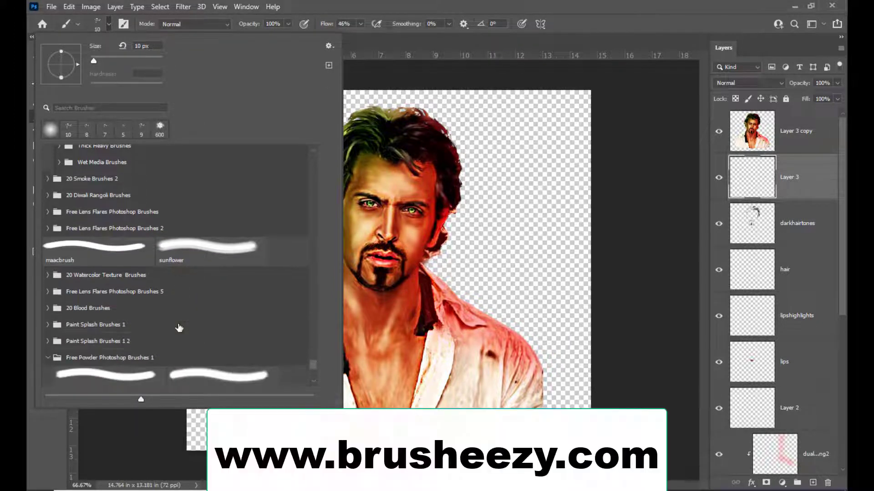
{"action": "scroll", "coordinate": [179, 327], "scroll_direction": "down", "scroll_amount": 3}
{"action": "scroll", "coordinate": [179, 327], "scroll_direction": "down", "scroll_amount": 3}
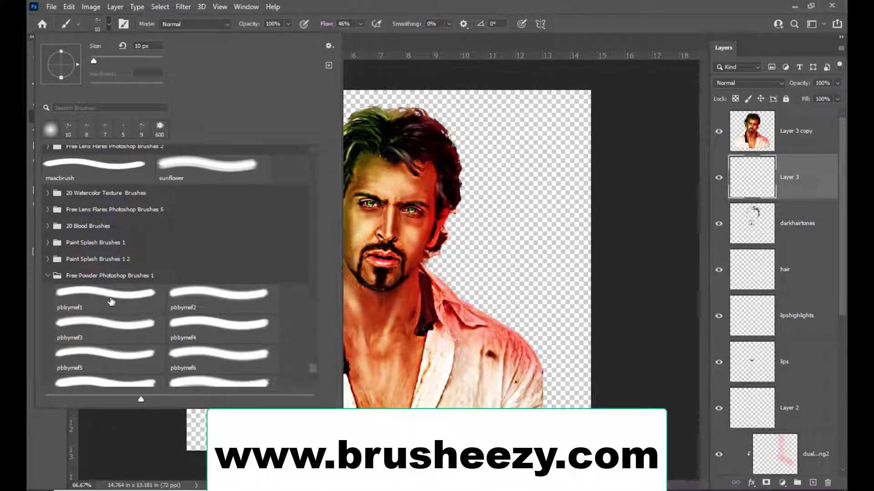
{"action": "left_click", "coordinate": [108, 304]}
{"action": "scroll", "coordinate": [137, 294], "scroll_direction": "down", "scroll_amount": 2}
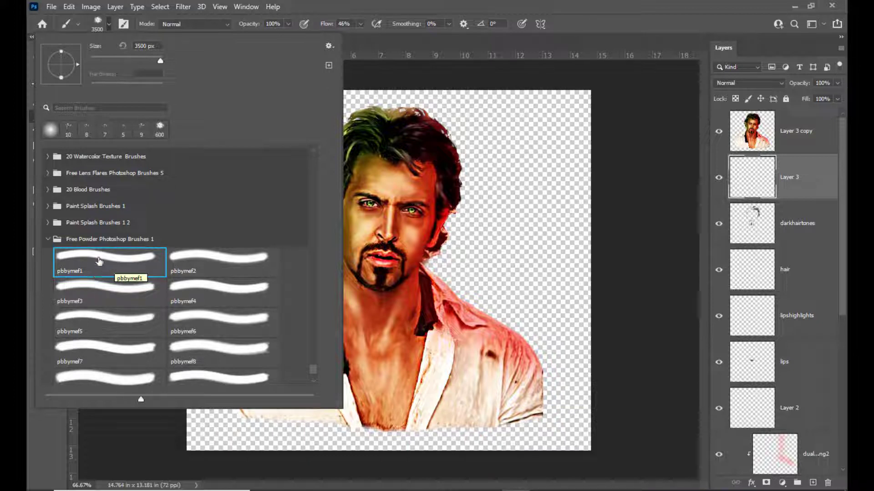
{"action": "left_click", "coordinate": [620, 5]}
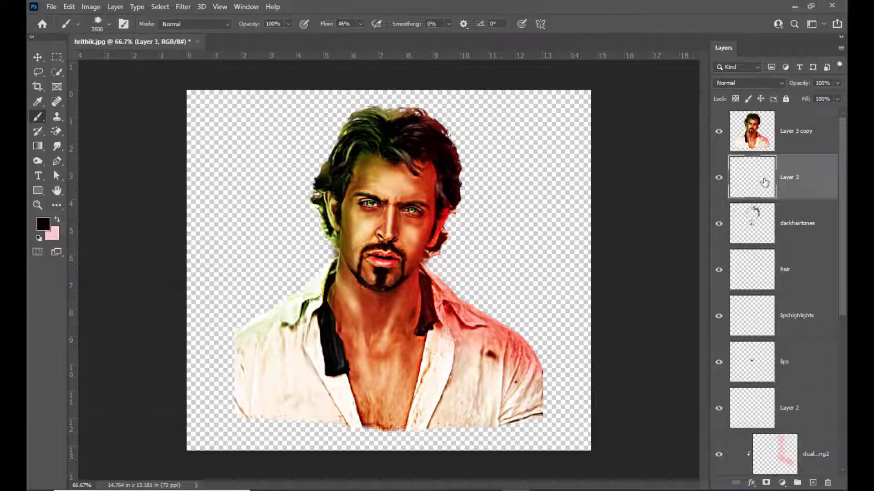
Reduce the powder brush to 400 pixels and paint a pure red (ff0000) patch behind the red-lit side of the face
{"action": "key", "text": "bracketright"}
{"action": "key", "text": "bracketright"}
{"action": "key", "text": "bracketright"}
{"action": "key", "text": "bracketleft"}
{"action": "key", "text": "bracketleft"}
{"action": "key", "text": "bracketleft"}
{"action": "key", "text": "bracketleft"}
{"action": "key", "text": "bracketleft"}
{"action": "key", "text": "bracketleft"}
{"action": "key", "text": "bracketleft"}
{"action": "key", "text": "bracketleft"}
{"action": "key", "text": "bracketleft"}
{"action": "key", "text": "bracketleft"}
{"action": "key", "text": "bracketleft"}
{"action": "key", "text": "bracketleft"}
{"action": "key", "text": "bracketleft"}
{"action": "key", "text": "bracketleft"}
{"action": "left_click", "coordinate": [43, 224]}
{"action": "type", "text": "ff0000"}
{"action": "left_click", "coordinate": [794, 105]}
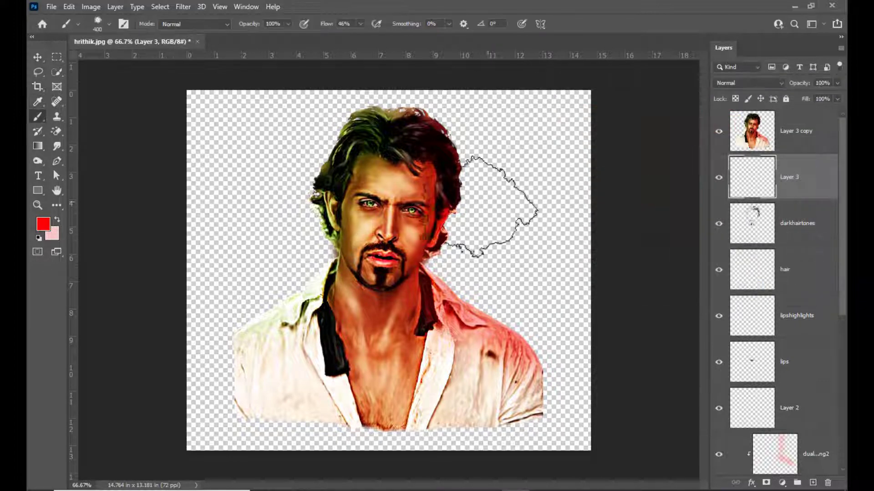
{"action": "mouse_move", "coordinate": [507, 205]}
{"action": "left_mouse_down"}
{"action": "mouse_move", "coordinate": [497, 209]}
{"action": "mouse_move", "coordinate": [511, 208]}
{"action": "mouse_move", "coordinate": [505, 214]}
{"action": "left_mouse_up"}
Raise the brush flow to 100% and repaint the red patch as solid colour
{"action": "left_click", "coordinate": [360, 23]}
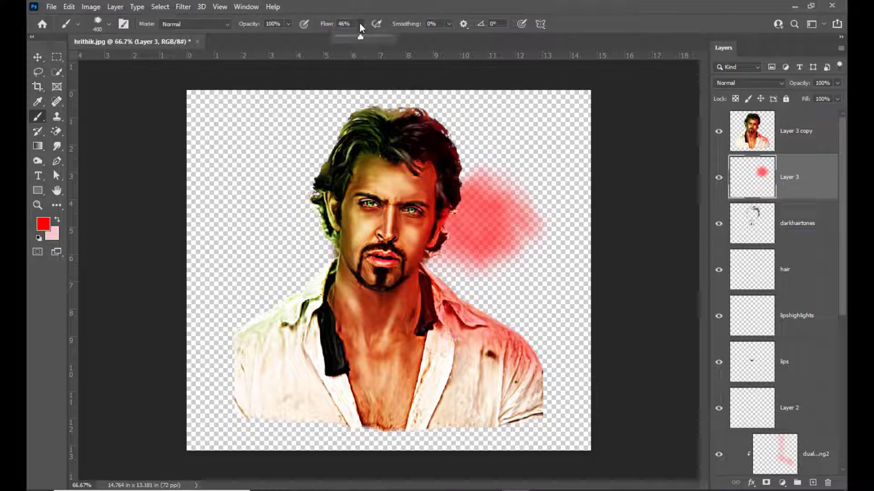
{"action": "left_click_drag", "start_coordinate": [364, 39], "coordinate": [480, 45]}
{"action": "left_click_drag", "start_coordinate": [498, 219], "coordinate": [503, 227]}
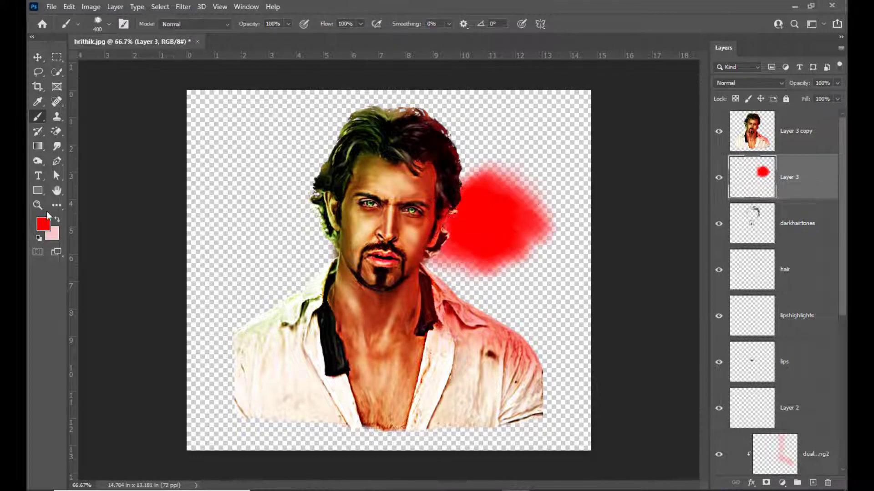
Enlarge the brush to 500 pixels and paint a bright green patch above the red one and a yellow patch below it
{"action": "left_click", "coordinate": [44, 224]}
{"action": "left_click", "coordinate": [695, 199]}
{"action": "left_click", "coordinate": [796, 100]}
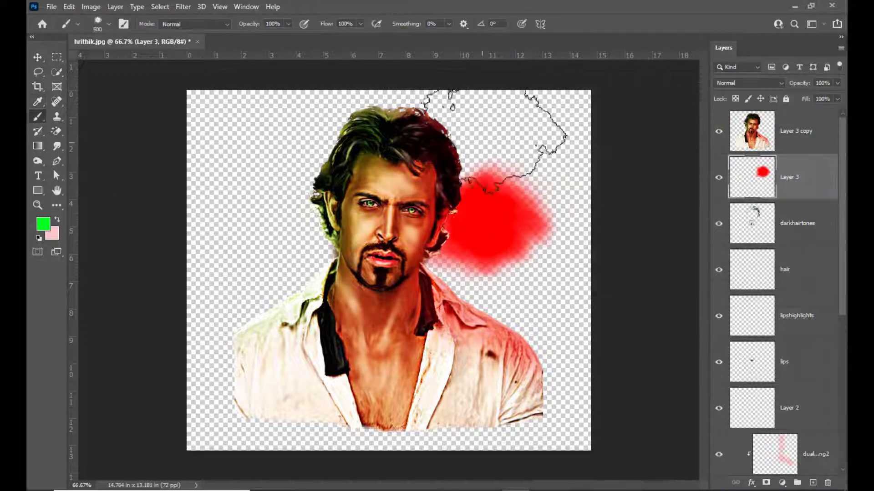
{"action": "left_click_drag", "start_coordinate": [468, 91], "coordinate": [524, 150]}
{"action": "left_click", "coordinate": [43, 224]}
{"action": "left_click", "coordinate": [695, 229]}
{"action": "left_click", "coordinate": [796, 100]}
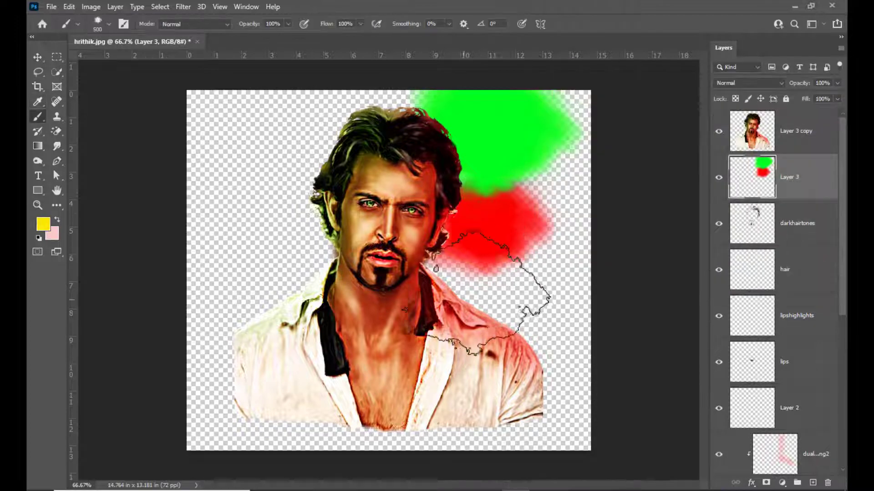
{"action": "left_click_drag", "start_coordinate": [526, 283], "coordinate": [524, 314]}
Paint a green (00ff18) patch beside the green-lit side of the face and a blue patch above it
{"action": "left_click", "coordinate": [43, 224]}
{"action": "left_click", "coordinate": [695, 198]}
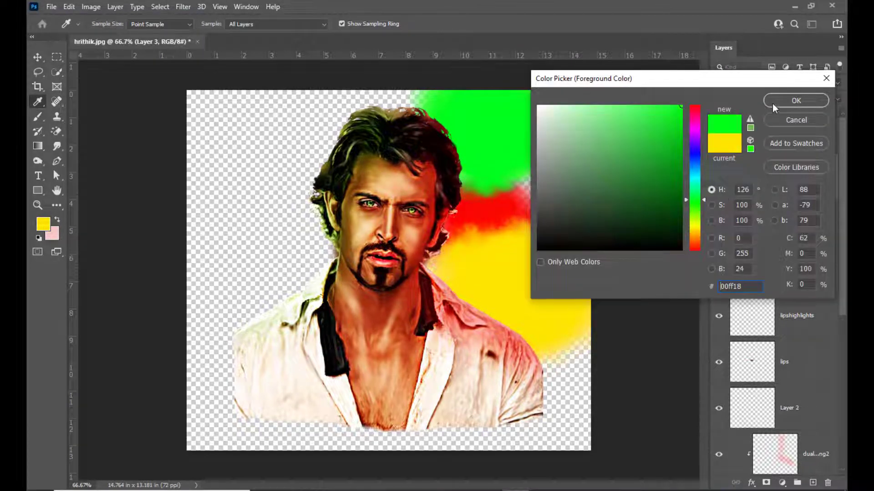
{"action": "left_click", "coordinate": [795, 100]}
{"action": "left_click_drag", "start_coordinate": [292, 255], "coordinate": [253, 194]}
{"action": "left_click", "coordinate": [43, 224]}
{"action": "left_click", "coordinate": [694, 151]}
{"action": "left_click", "coordinate": [796, 100]}
{"action": "mouse_move", "coordinate": [432, 105]}
{"action": "left_mouse_down"}
{"action": "mouse_move", "coordinate": [282, 122]}
{"action": "mouse_move", "coordinate": [214, 191]}
{"action": "left_mouse_up"}
Paint an orange patch beside the green-lit shoulder and a magenta patch over the canvas's upper right corner
{"action": "left_click", "coordinate": [43, 224]}
{"action": "left_click", "coordinate": [695, 238]}
{"action": "left_click", "coordinate": [695, 233]}
{"action": "left_click", "coordinate": [796, 100]}
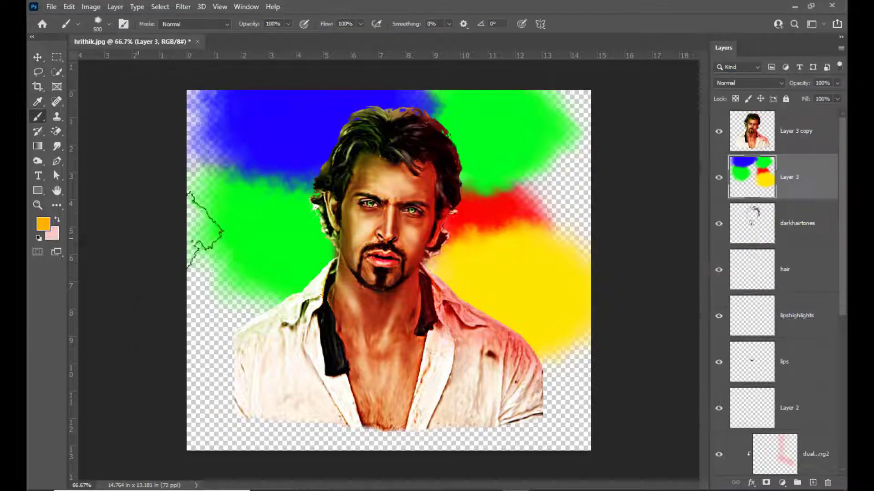
{"action": "left_click_drag", "start_coordinate": [278, 254], "coordinate": [200, 400]}
{"action": "left_click", "coordinate": [43, 224]}
{"action": "left_click", "coordinate": [695, 128]}
{"action": "left_click", "coordinate": [796, 100]}
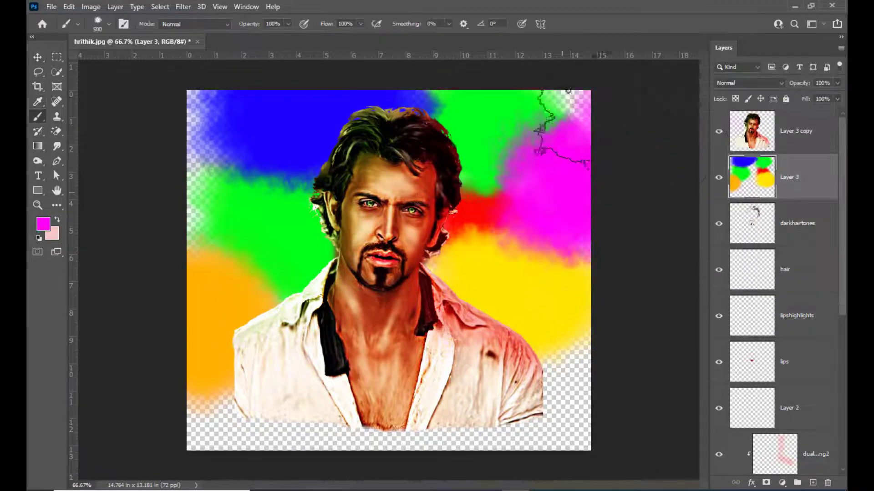
{"action": "left_click_drag", "start_coordinate": [569, 105], "coordinate": [535, 164]}
Paint the canvas's upper left corner crimson red and its lower right corner orange-red (f64a06)
{"action": "left_click", "coordinate": [43, 224]}
{"action": "left_click", "coordinate": [695, 110]}
{"action": "left_click", "coordinate": [796, 100]}
{"action": "left_click_drag", "start_coordinate": [282, 97], "coordinate": [160, 210]}
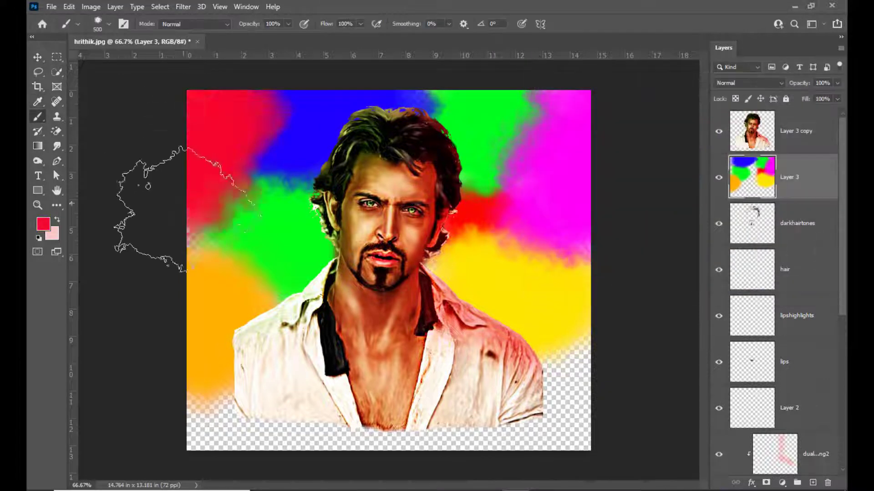
{"action": "left_click", "coordinate": [43, 224]}
{"action": "left_click", "coordinate": [695, 244]}
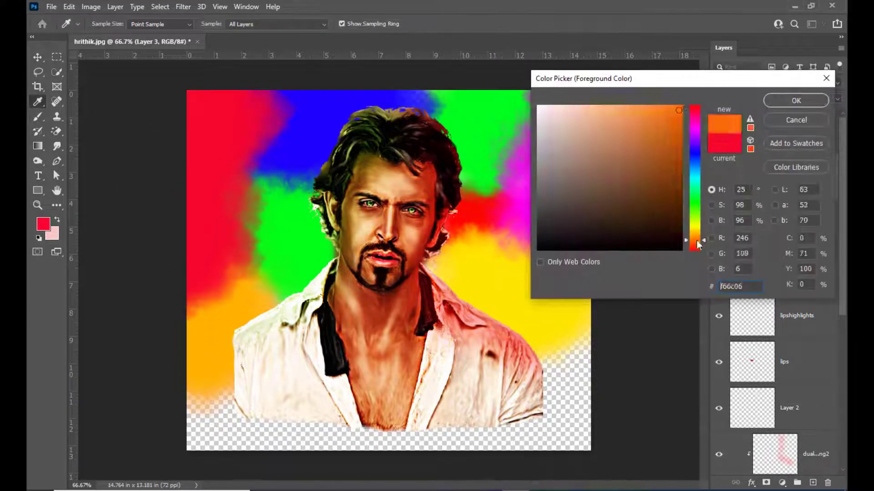
{"action": "left_click", "coordinate": [795, 101]}
{"action": "left_click_drag", "start_coordinate": [614, 401], "coordinate": [492, 437]}
Paint the canvas's lower left corner cyan, and add magenta along the bottom edge and lower left side
{"action": "left_click", "coordinate": [44, 224]}
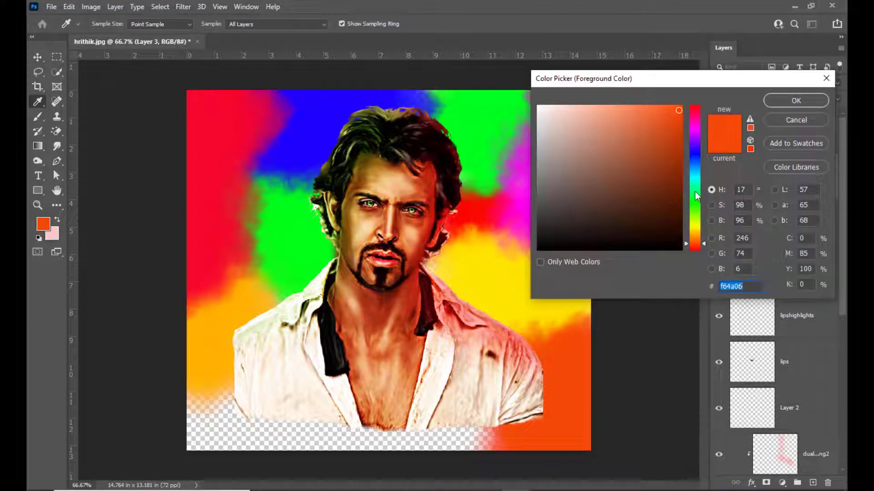
{"action": "left_click", "coordinate": [695, 178]}
{"action": "left_click", "coordinate": [796, 100]}
{"action": "mouse_move", "coordinate": [189, 359]}
{"action": "left_mouse_down"}
{"action": "mouse_move", "coordinate": [346, 437]}
{"action": "mouse_move", "coordinate": [528, 423]}
{"action": "mouse_move", "coordinate": [410, 469]}
{"action": "mouse_move", "coordinate": [191, 273]}
{"action": "left_mouse_up"}
{"action": "left_click", "coordinate": [43, 224]}
{"action": "left_click", "coordinate": [695, 136]}
{"action": "left_click", "coordinate": [796, 100]}
Choose a light cyan, enlarge the brush to 700 pixels and fill the transparent area behind the head and neck
{"action": "left_click", "coordinate": [43, 224]}
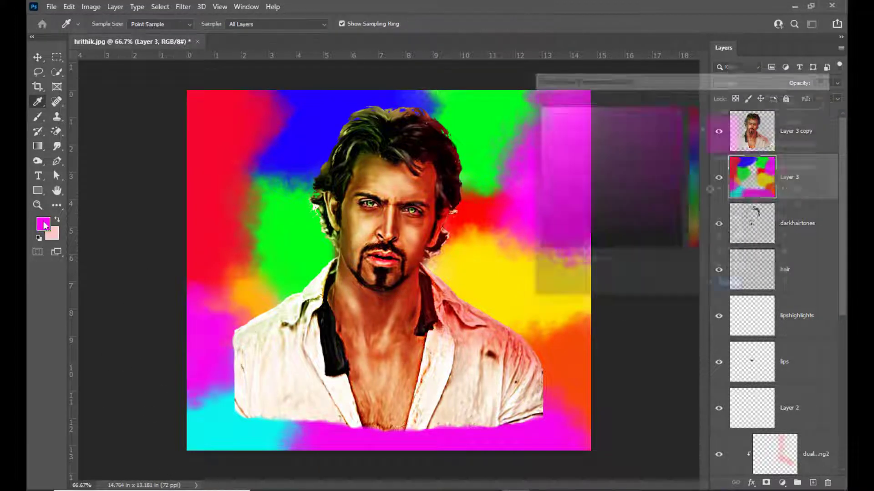
{"action": "left_click", "coordinate": [695, 178]}
{"action": "left_click", "coordinate": [651, 108]}
{"action": "left_click", "coordinate": [796, 100]}
{"action": "key", "text": "bracketright"}
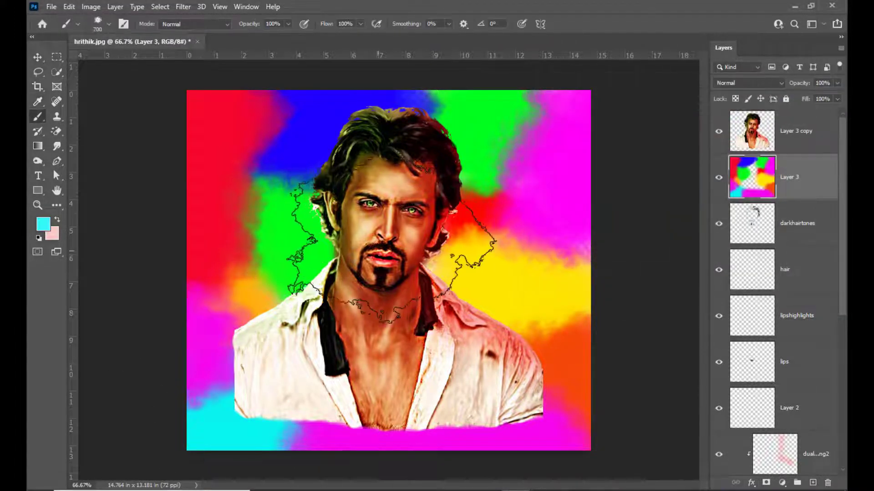
{"action": "mouse_move", "coordinate": [382, 237]}
{"action": "left_mouse_down"}
{"action": "mouse_move", "coordinate": [400, 257]}
{"action": "mouse_move", "coordinate": [380, 273]}
{"action": "left_mouse_up"}
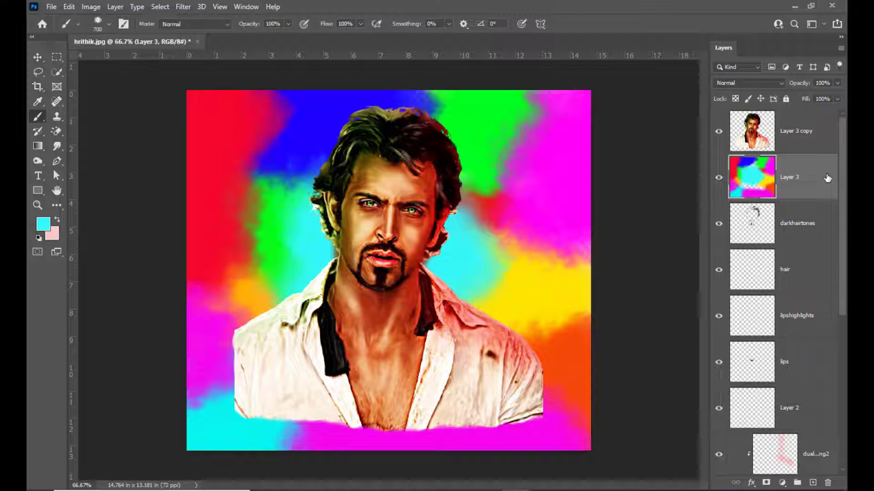
Add a new layer beneath the colour patches, reset the colours to default and fill the layer with black
{"action": "left_click", "coordinate": [812, 482], "text": "ctrl"}
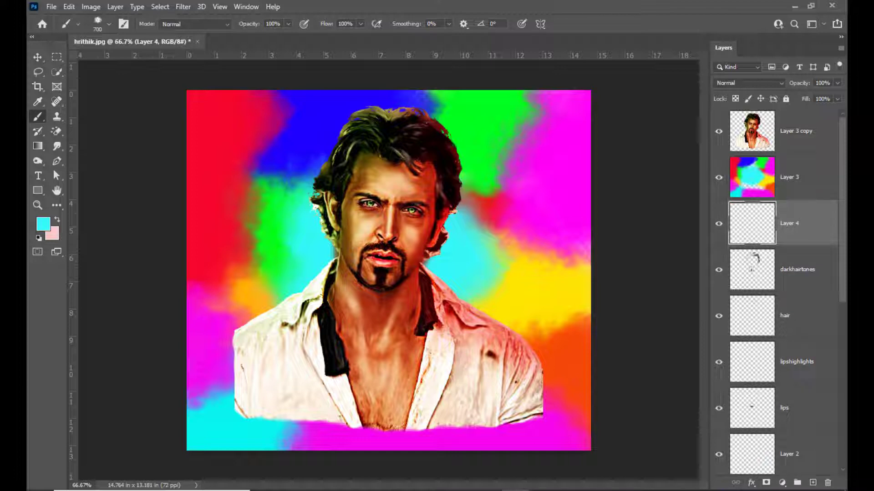
{"action": "key", "text": "d"}
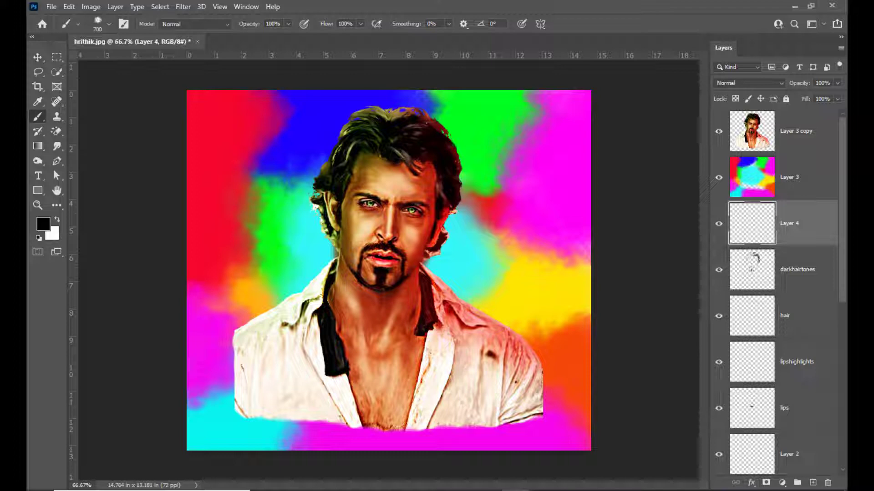
{"action": "key", "text": "alt+BackSpace"}
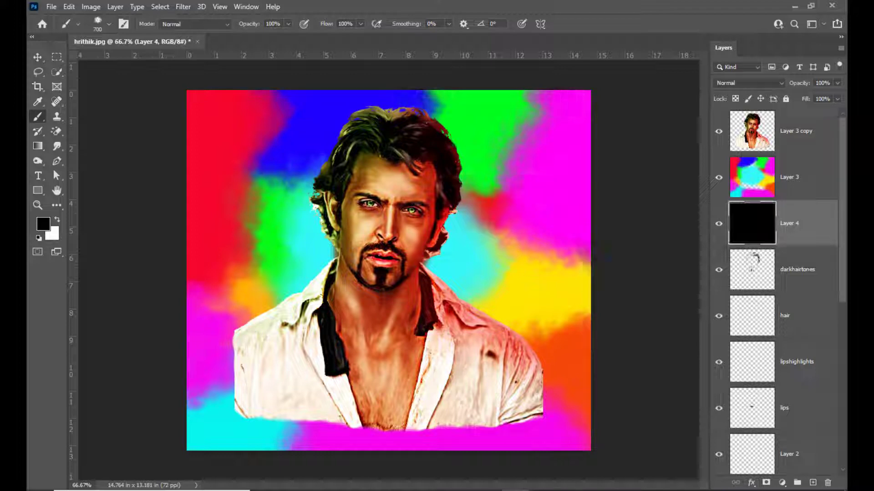
Apply the Camera Raw Filter to the colour patch layer with Optics Vignette at -83 and Effects Vignetting at -91
{"action": "left_click", "coordinate": [807, 182]}
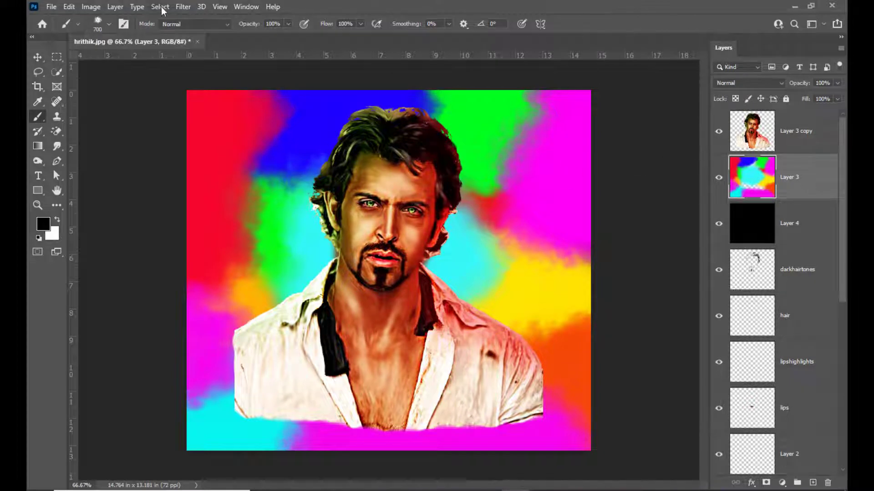
{"action": "left_click", "coordinate": [183, 7]}
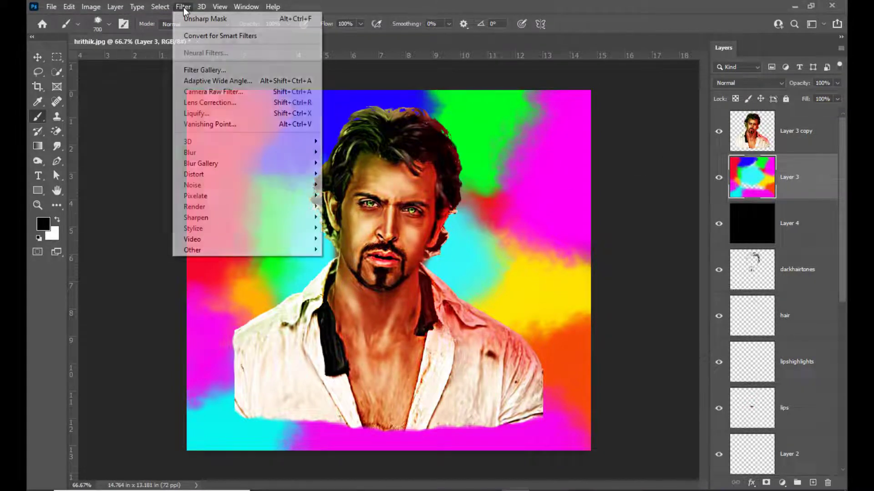
{"action": "left_click", "coordinate": [218, 95]}
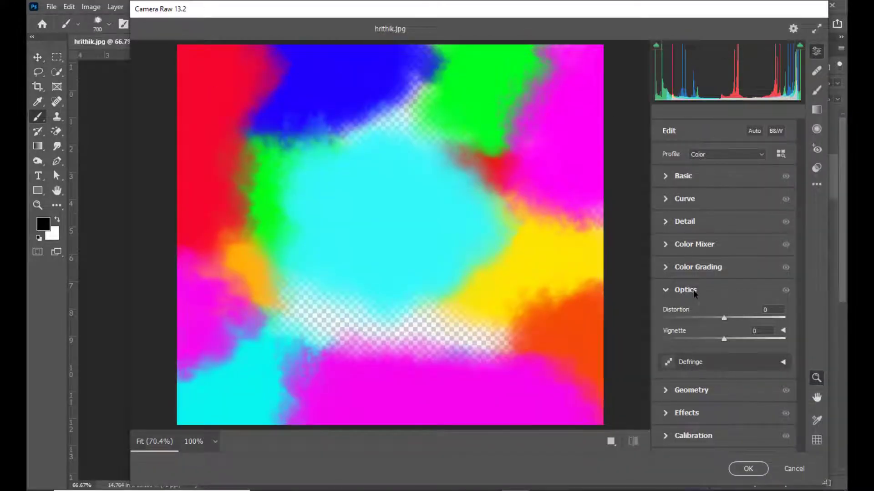
{"action": "left_click", "coordinate": [665, 292]}
{"action": "left_click", "coordinate": [665, 291]}
{"action": "left_click_drag", "start_coordinate": [725, 344], "coordinate": [681, 347]}
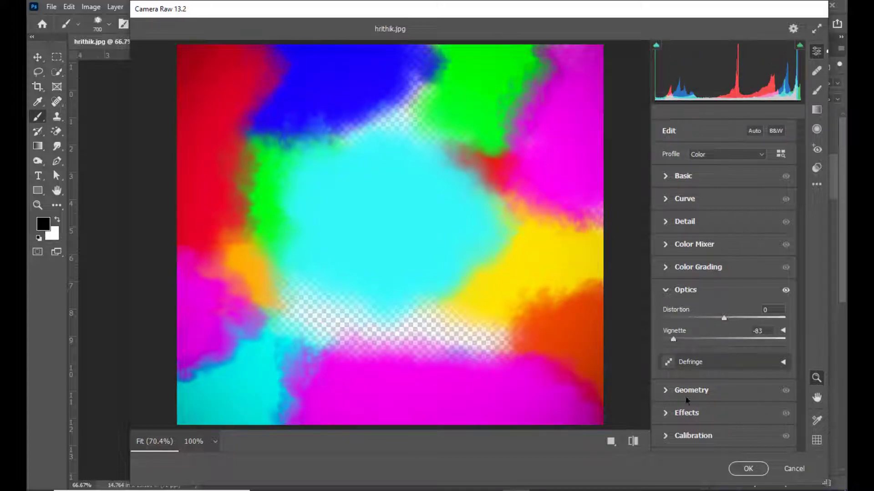
{"action": "left_click", "coordinate": [665, 415]}
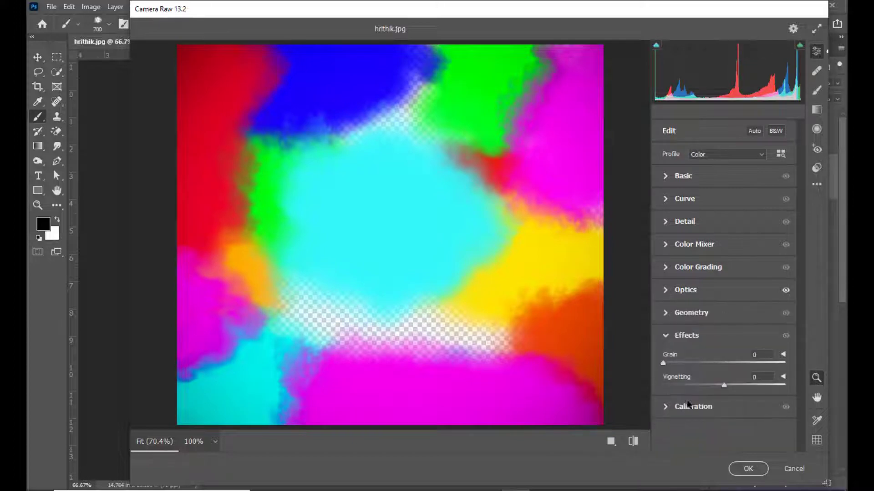
{"action": "left_click_drag", "start_coordinate": [724, 386], "coordinate": [669, 386]}
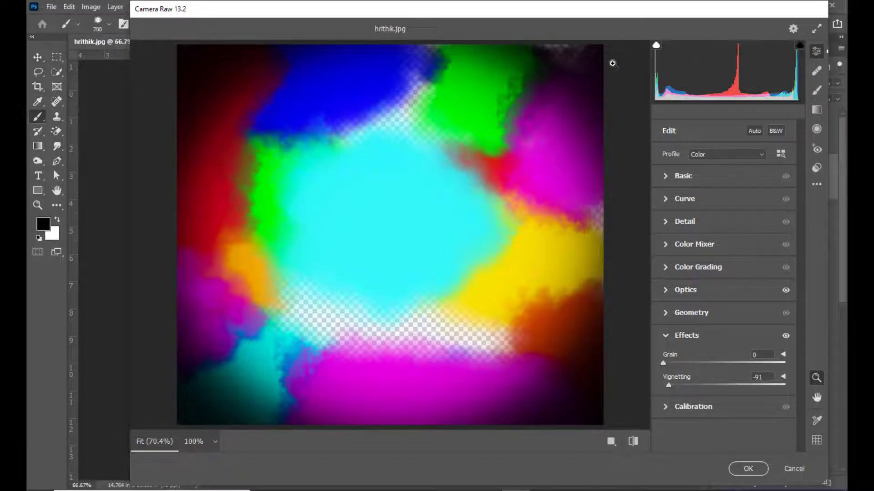
{"action": "left_click", "coordinate": [750, 470]}
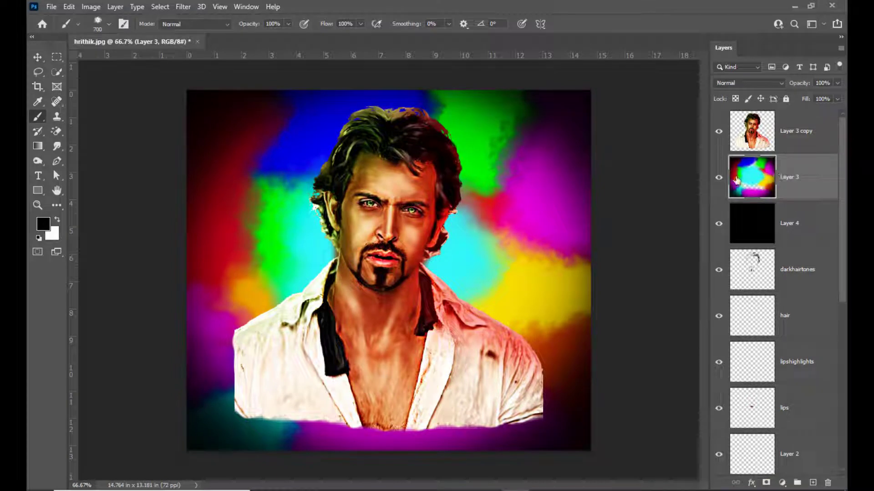
Apply a Gaussian Blur with a radius of about 66.8 pixels to the colour patch layer
{"action": "left_click", "coordinate": [182, 7]}
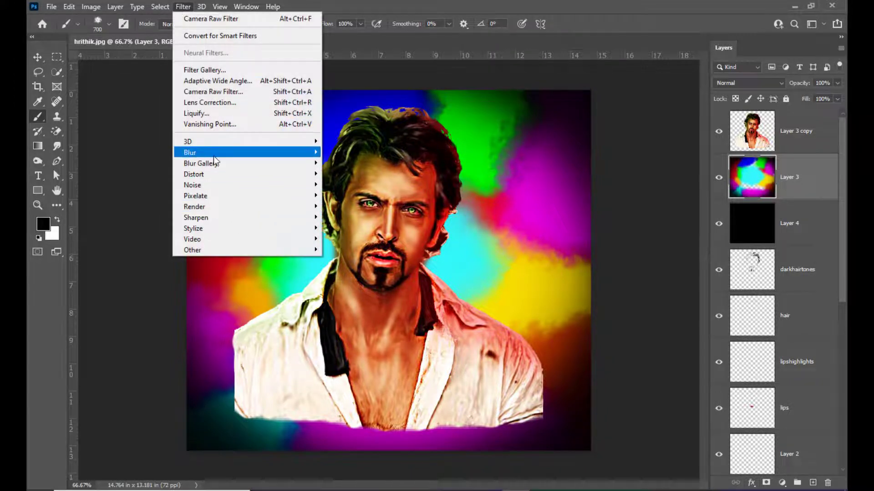
{"action": "mouse_move", "coordinate": [227, 156]}
{"action": "left_click", "coordinate": [352, 195]}
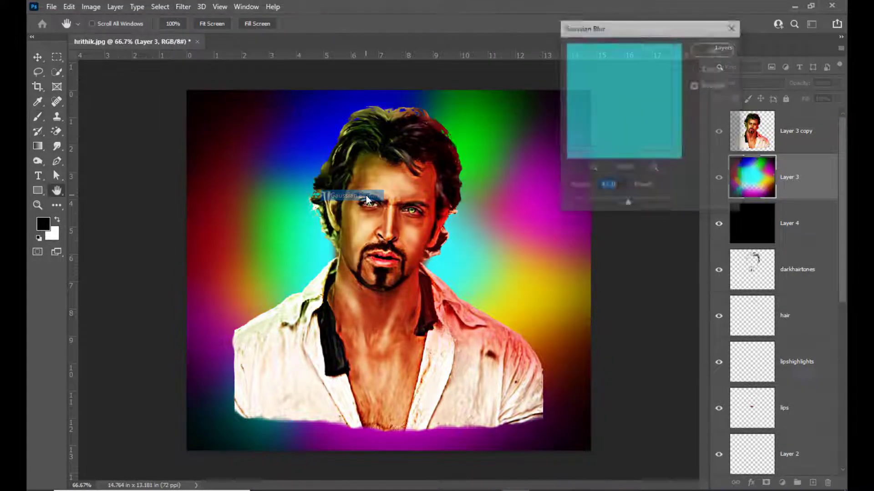
{"action": "left_click_drag", "start_coordinate": [628, 207], "coordinate": [632, 204]}
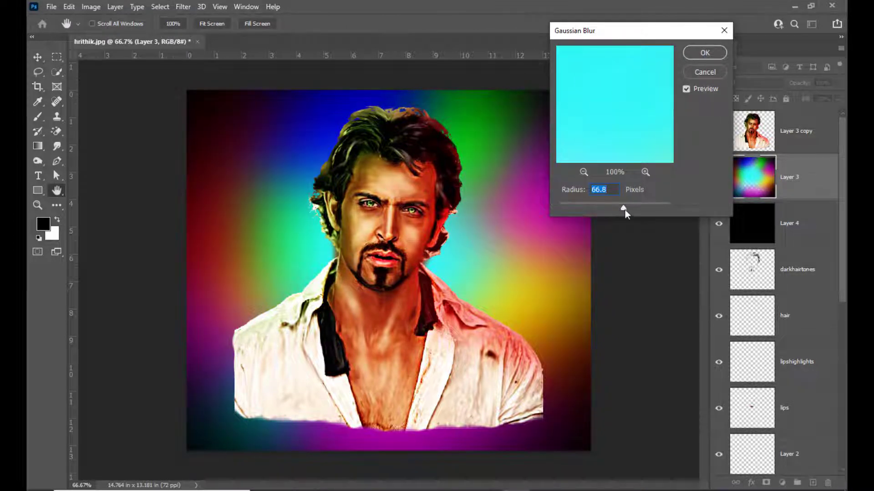
{"action": "left_click_drag", "start_coordinate": [624, 206], "coordinate": [624, 207]}
{"action": "left_click", "coordinate": [703, 54]}
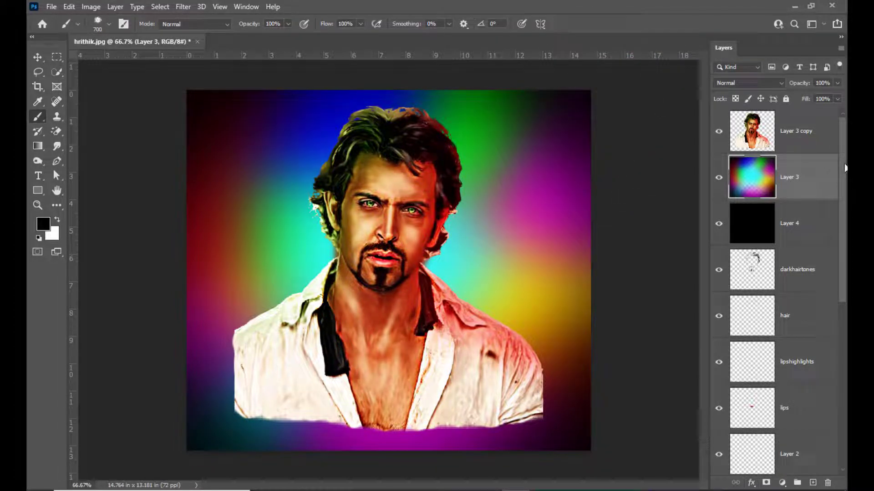
Add a layer mask to the top portrait layer and choose the Soft Round brush
{"action": "left_click", "coordinate": [803, 147]}
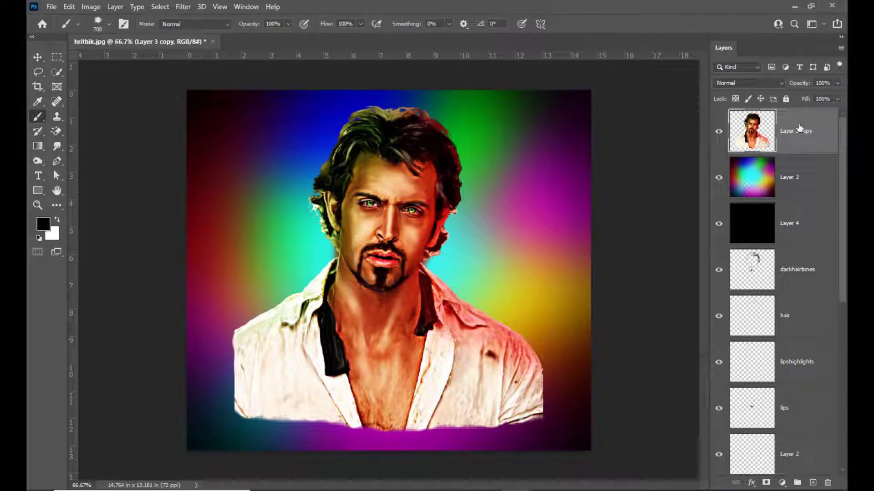
{"action": "left_click", "coordinate": [760, 485]}
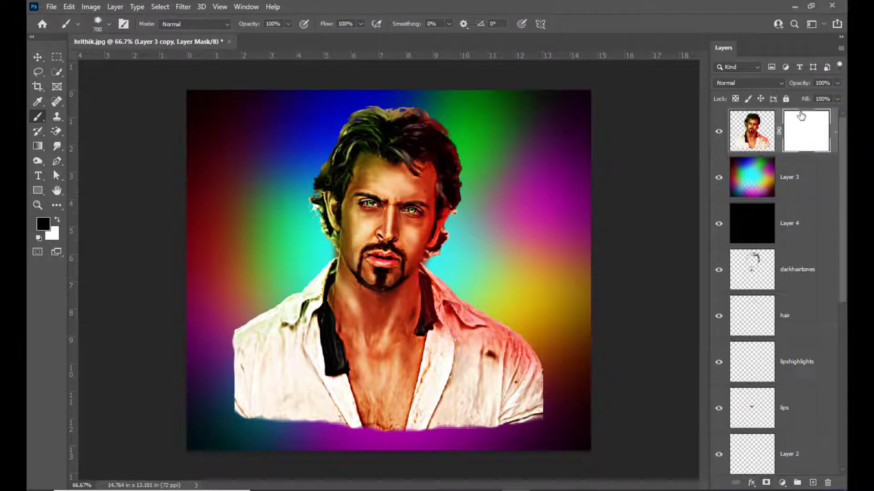
{"action": "right_click", "coordinate": [37, 117]}
{"action": "left_click", "coordinate": [76, 120]}
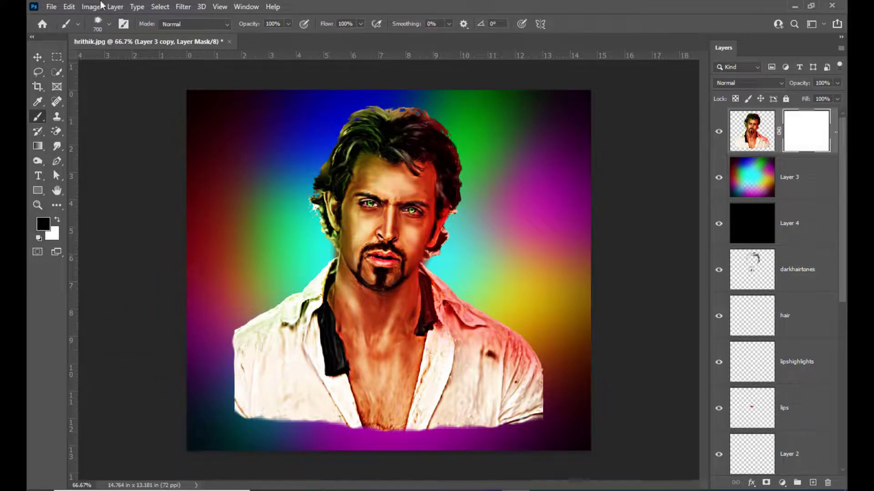
{"action": "left_click", "coordinate": [105, 25]}
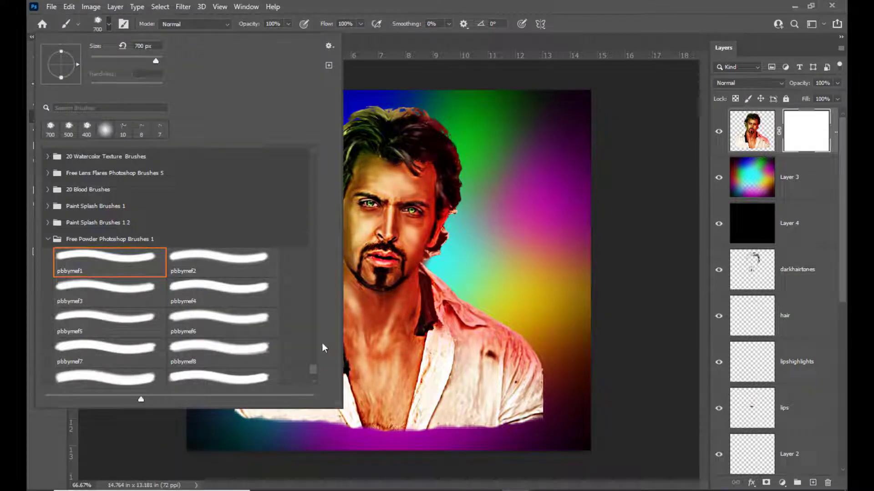
{"action": "left_click_drag", "start_coordinate": [313, 370], "coordinate": [324, 150]}
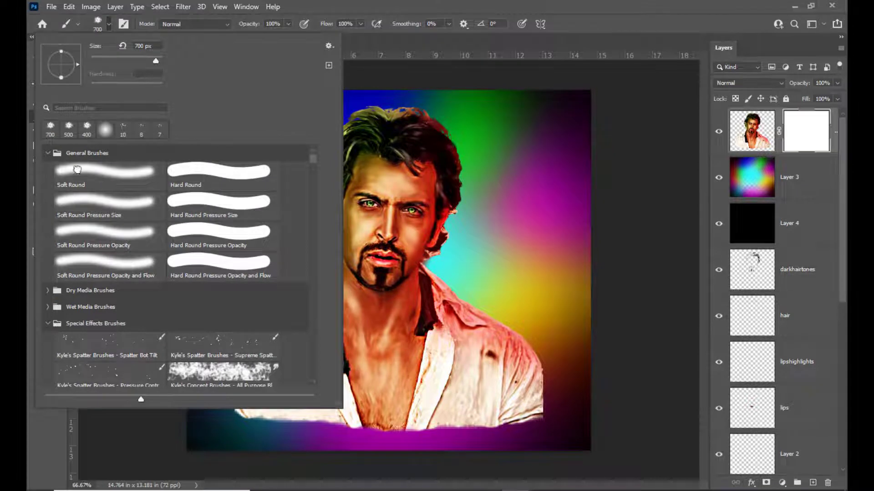
{"action": "double_click", "coordinate": [77, 169]}
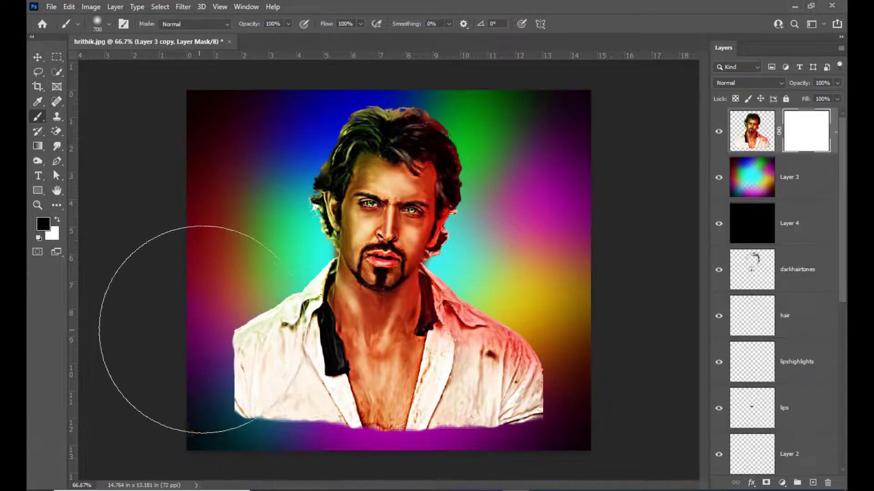
Reduce the brush to 250 pixels and paint black on the mask to fade the shirt's lower and side edges into the background
{"action": "key", "text": "bracketleft"}
{"action": "key", "text": "bracketleft"}
{"action": "key", "text": "bracketleft"}
{"action": "key", "text": "bracketleft"}
{"action": "key", "text": "bracketleft"}
{"action": "key", "text": "bracketleft"}
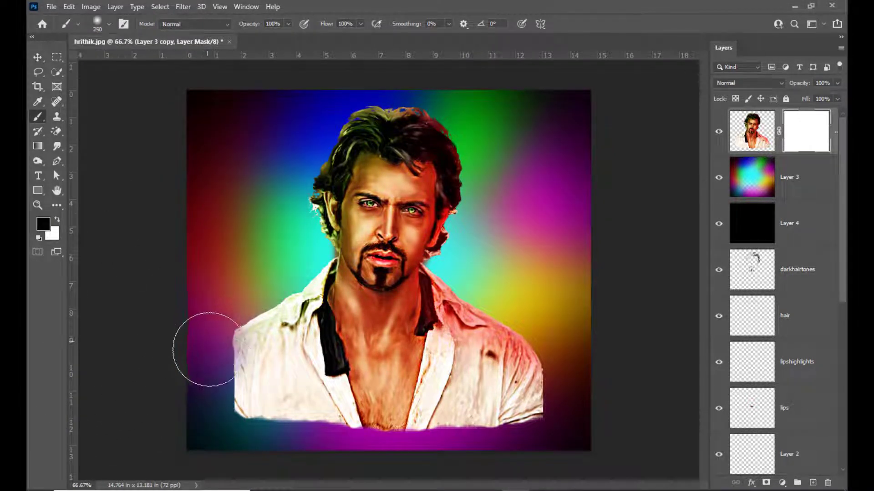
{"action": "mouse_move", "coordinate": [210, 350]}
{"action": "left_mouse_down"}
{"action": "mouse_move", "coordinate": [222, 374]}
{"action": "mouse_move", "coordinate": [218, 337]}
{"action": "mouse_move", "coordinate": [211, 429]}
{"action": "mouse_move", "coordinate": [209, 324]}
{"action": "mouse_move", "coordinate": [239, 408]}
{"action": "mouse_move", "coordinate": [231, 407]}
{"action": "mouse_move", "coordinate": [265, 451]}
{"action": "mouse_move", "coordinate": [285, 450]}
{"action": "mouse_move", "coordinate": [257, 445]}
{"action": "mouse_move", "coordinate": [485, 446]}
{"action": "mouse_move", "coordinate": [457, 459]}
{"action": "mouse_move", "coordinate": [562, 411]}
{"action": "mouse_move", "coordinate": [581, 372]}
{"action": "mouse_move", "coordinate": [532, 427]}
{"action": "mouse_move", "coordinate": [545, 408]}
{"action": "mouse_move", "coordinate": [473, 452]}
{"action": "mouse_move", "coordinate": [533, 451]}
{"action": "mouse_move", "coordinate": [339, 471]}
{"action": "left_mouse_up"}
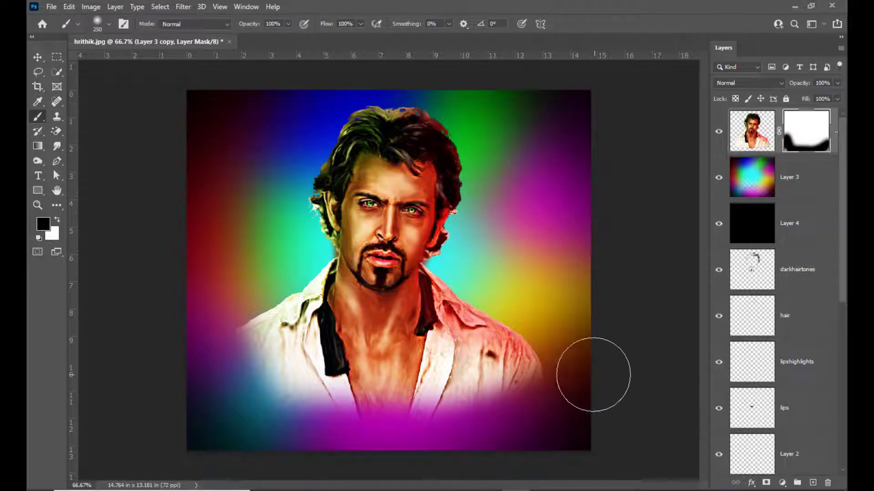
{"action": "mouse_move", "coordinate": [593, 374]}
{"action": "left_mouse_down"}
{"action": "mouse_move", "coordinate": [557, 388]}
{"action": "mouse_move", "coordinate": [574, 368]}
{"action": "mouse_move", "coordinate": [522, 429]}
{"action": "left_mouse_up"}
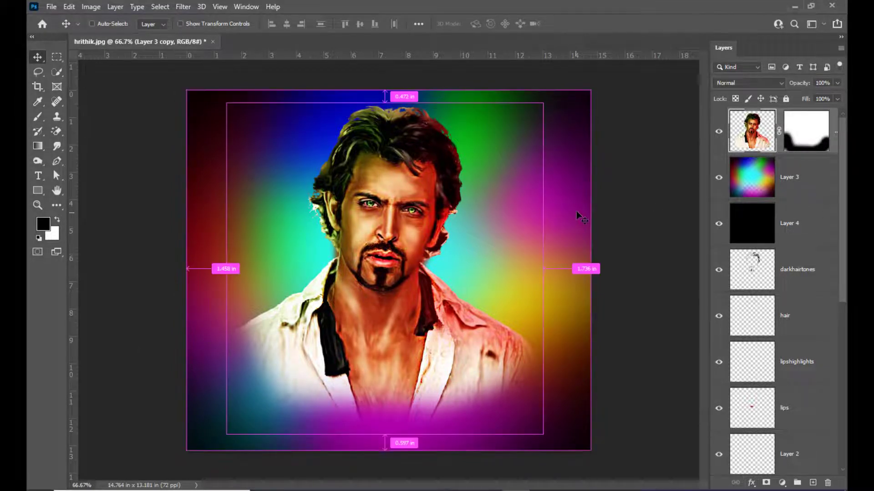
Scale the masked portrait up to 110.43% and shift it slightly down and to the left on the canvas
{"action": "key", "text": "ctrl+t"}
{"action": "left_click_drag", "start_coordinate": [542, 104], "coordinate": [555, 90]}
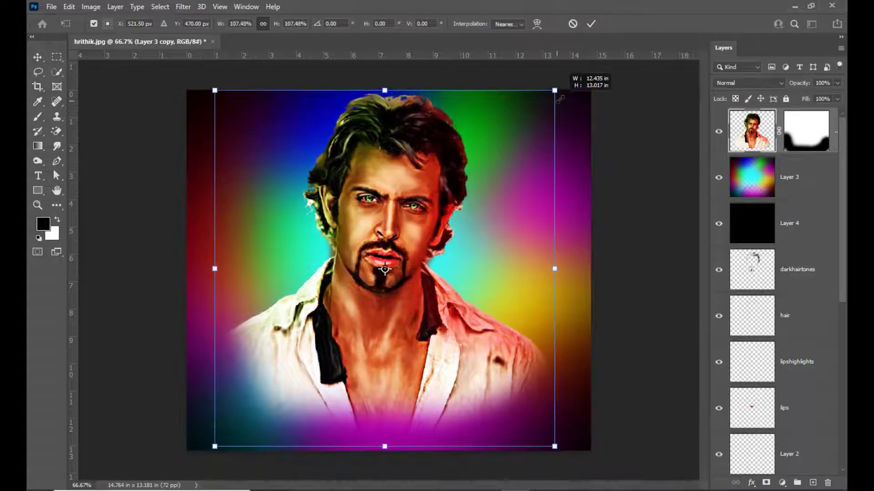
{"action": "left_click_drag", "start_coordinate": [447, 128], "coordinate": [444, 132]}
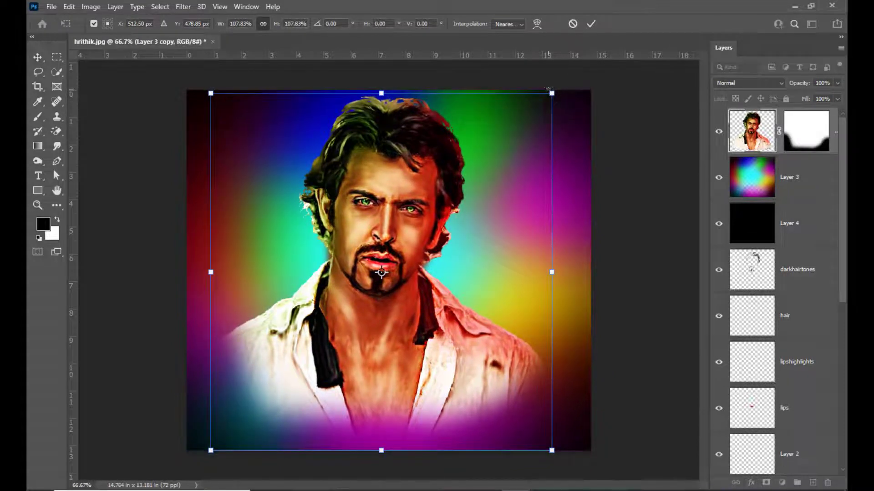
{"action": "left_click_drag", "start_coordinate": [552, 93], "coordinate": [555, 89]}
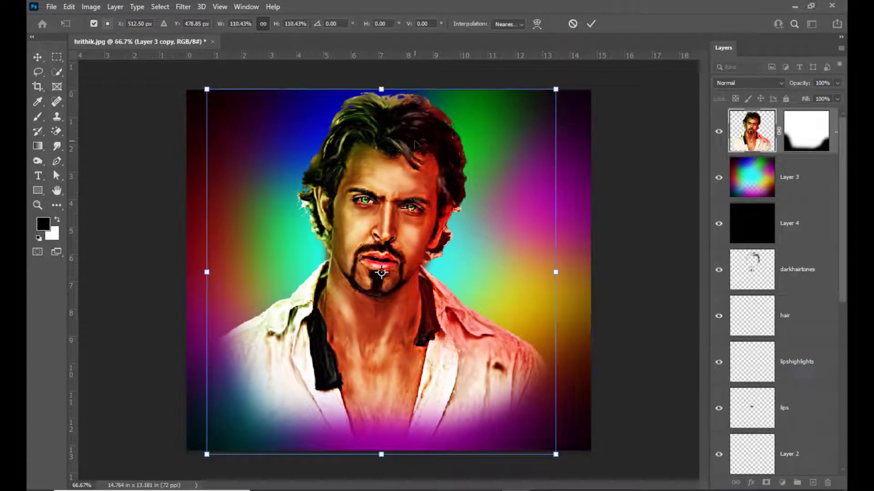
{"action": "key", "text": "Return"}
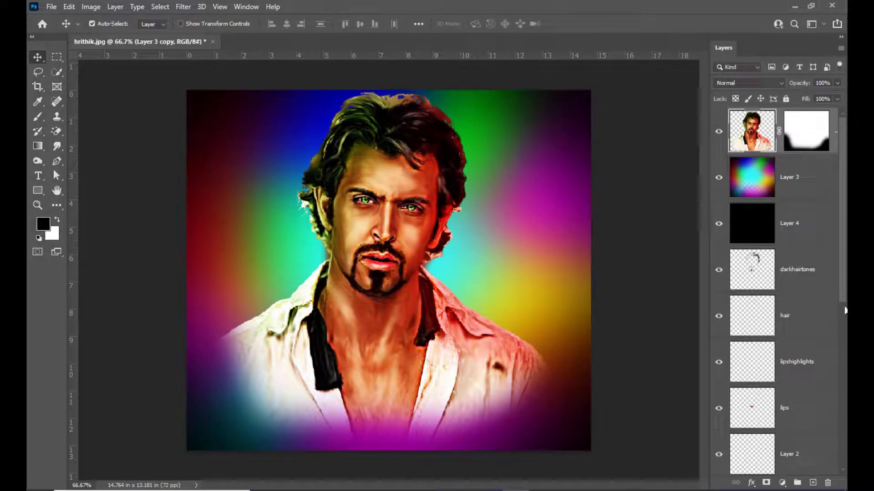
Add a Curves adjustment layer above the portrait and pull the RGB curve's midpoint down to darken the midtones
{"action": "left_click", "coordinate": [782, 482]}
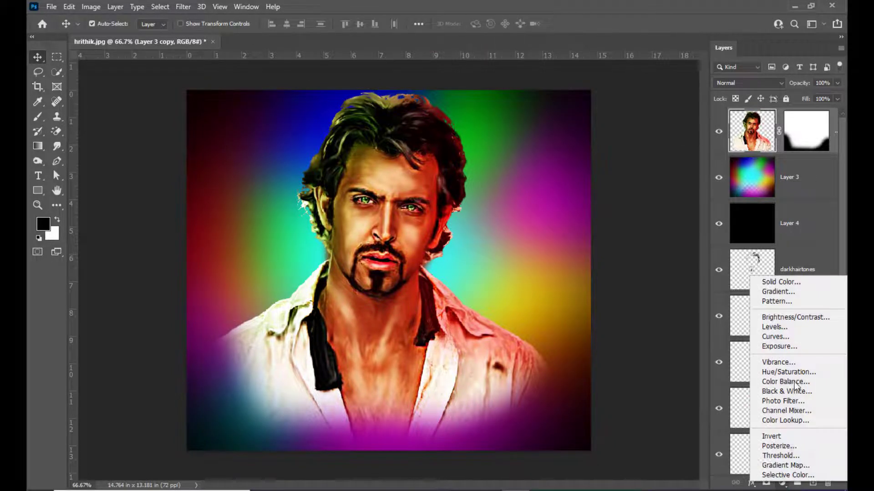
{"action": "left_click", "coordinate": [775, 338]}
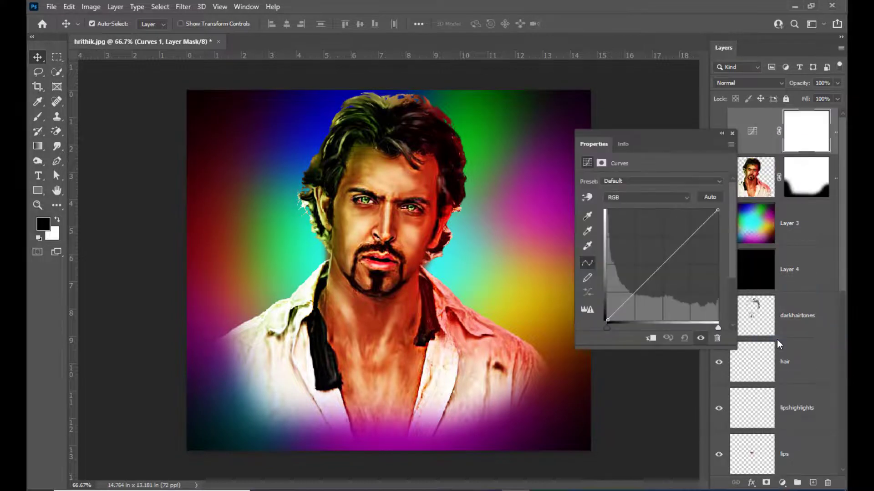
{"action": "left_click_drag", "start_coordinate": [605, 132], "coordinate": [566, 124]}
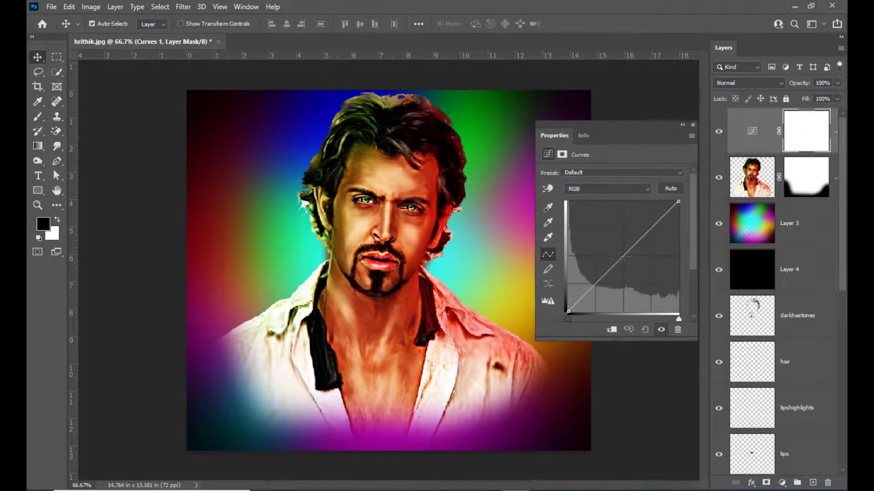
{"action": "left_click_drag", "start_coordinate": [624, 255], "coordinate": [631, 264]}
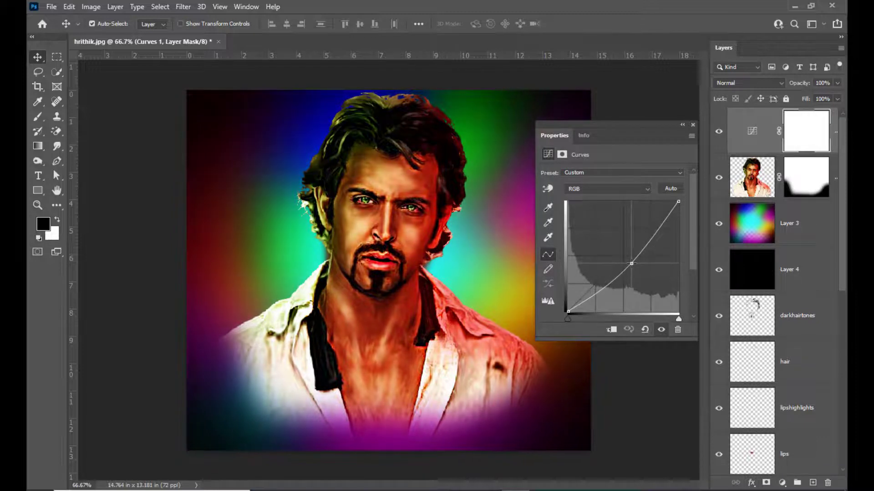
{"action": "left_click_drag", "start_coordinate": [631, 263], "coordinate": [633, 266]}
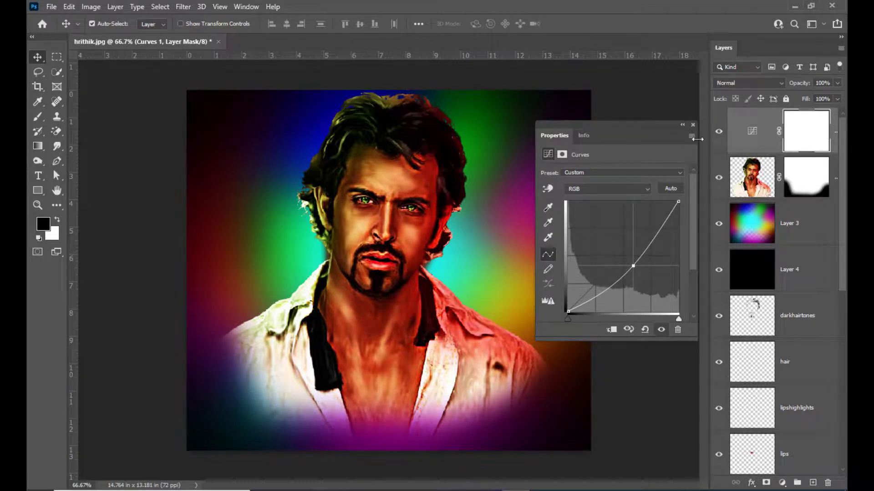
{"action": "left_click", "coordinate": [692, 124]}
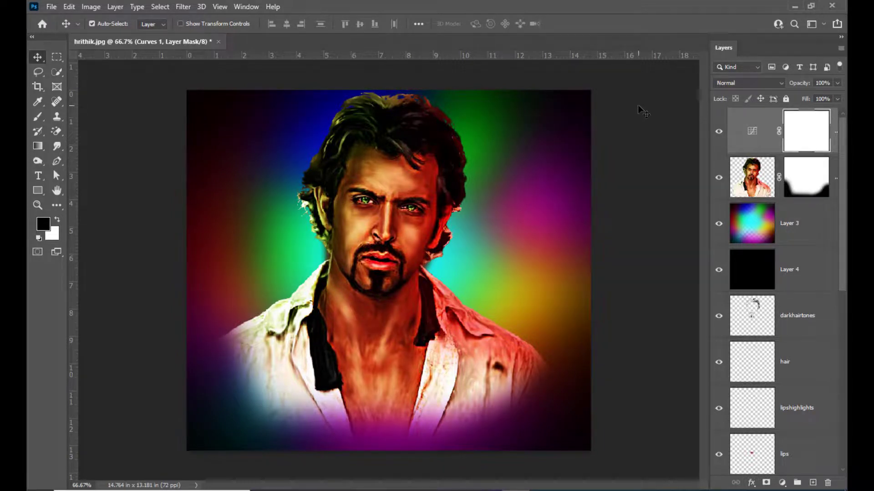